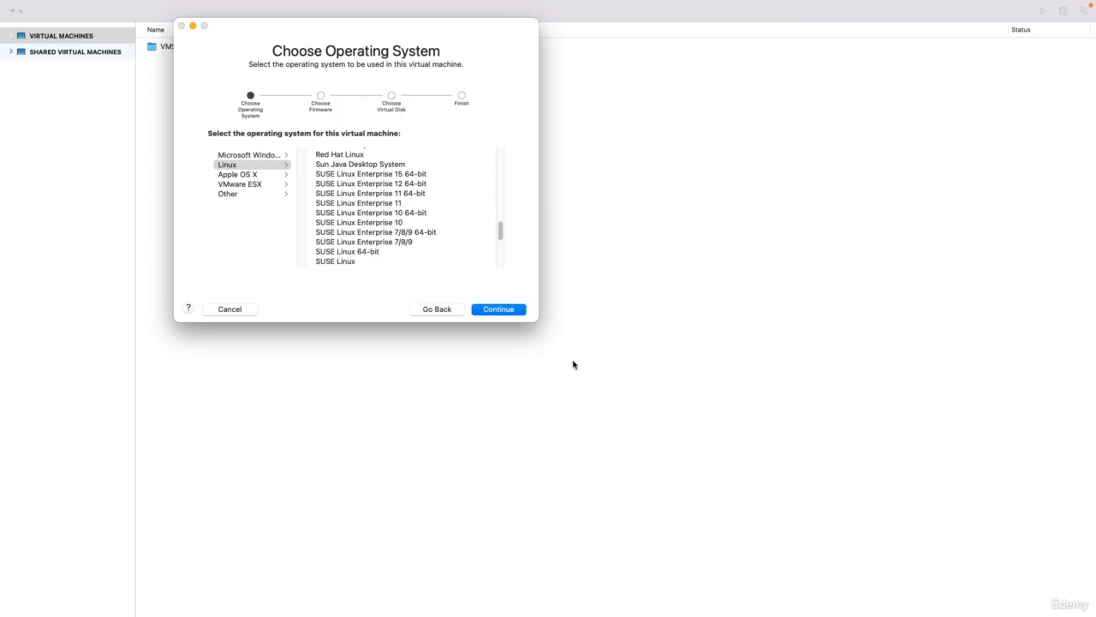
Choose Ubuntu 64-bit as the guest, keep Legacy BIOS, and create a new 20 GB disk.
left_click_drag(499, 228, 500, 243)
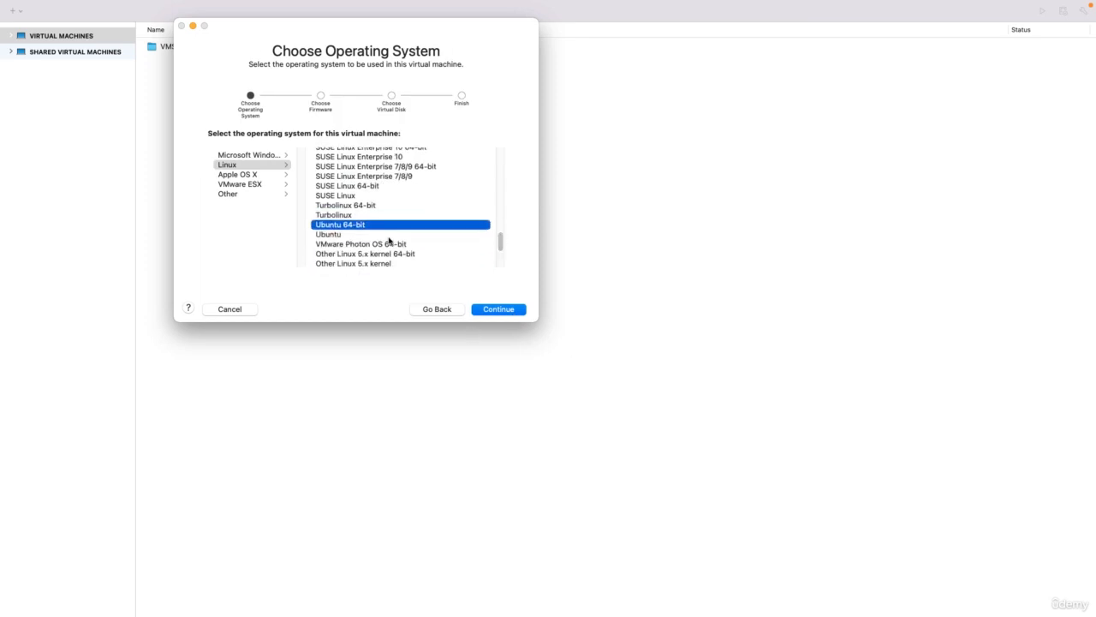
left_click(508, 309)
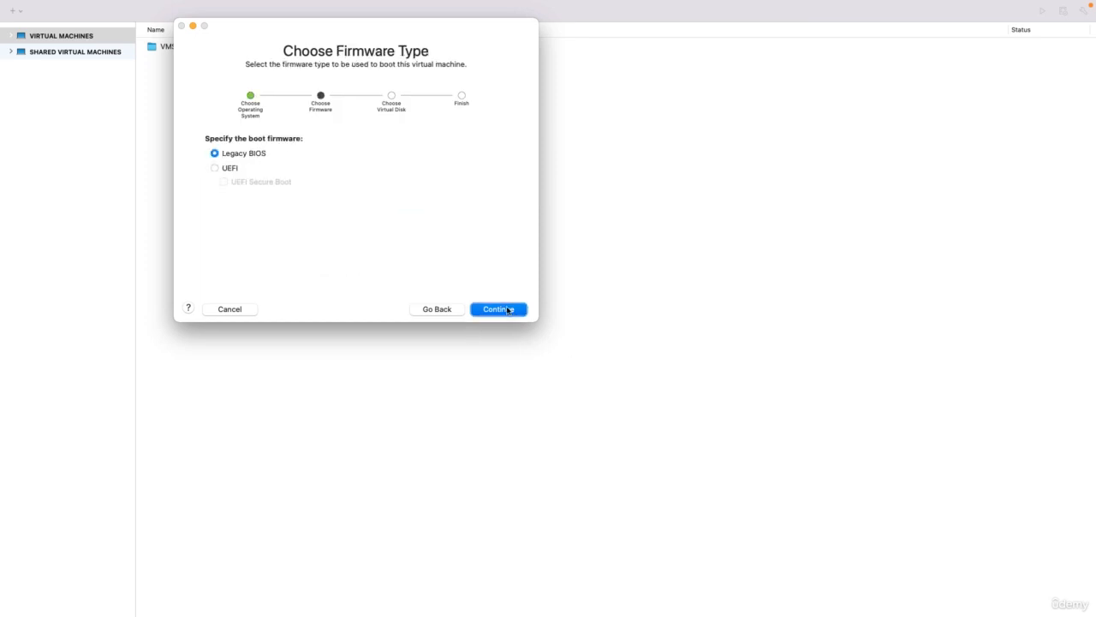
left_click(508, 309)
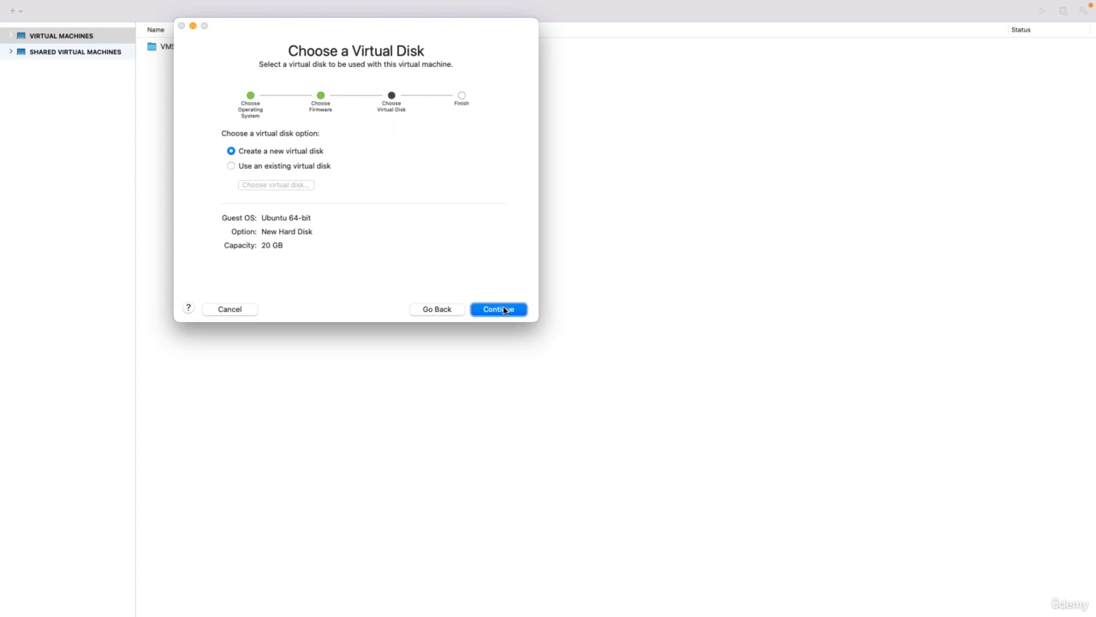
left_click(506, 310)
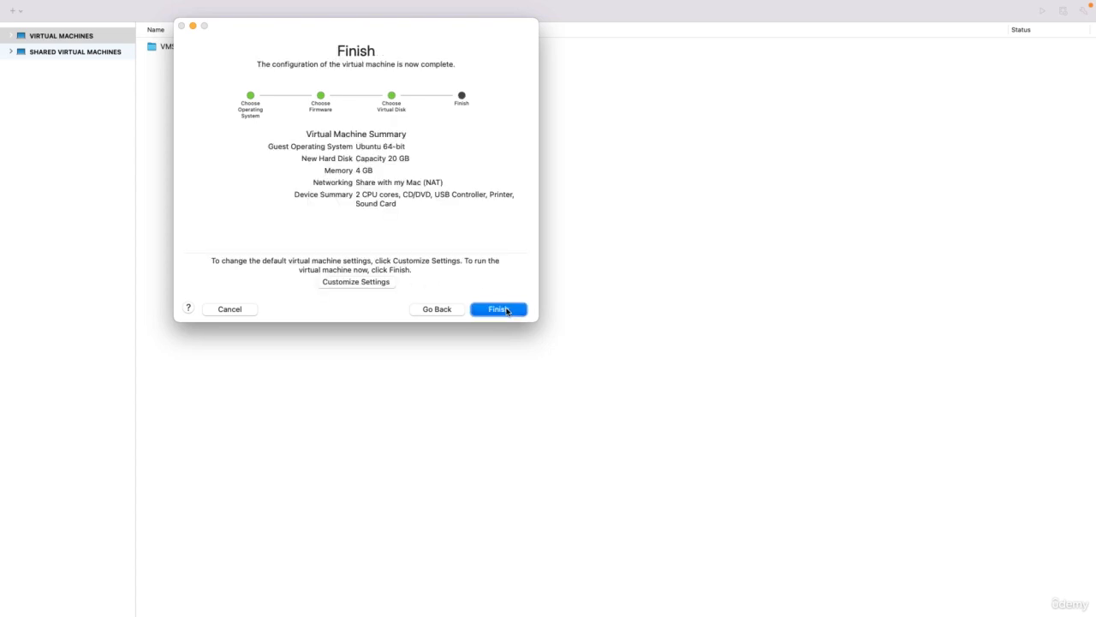
Save the machine as AndroidAppHacking with Customize Settings so its settings open.
left_click(375, 284)
type("AndroidAppHacking")
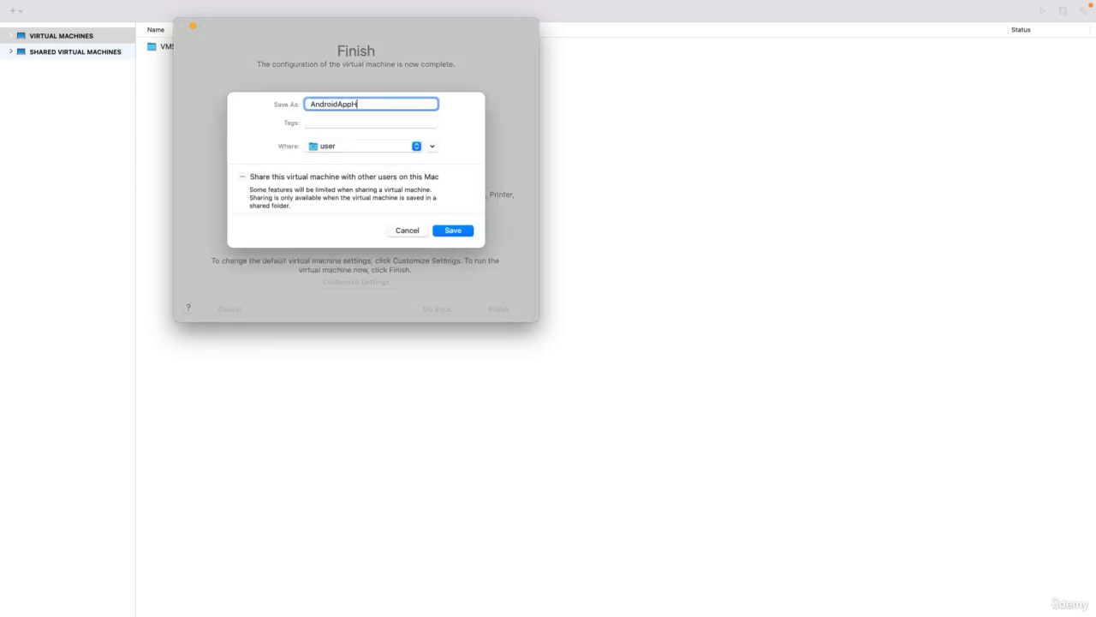
left_click(453, 232)
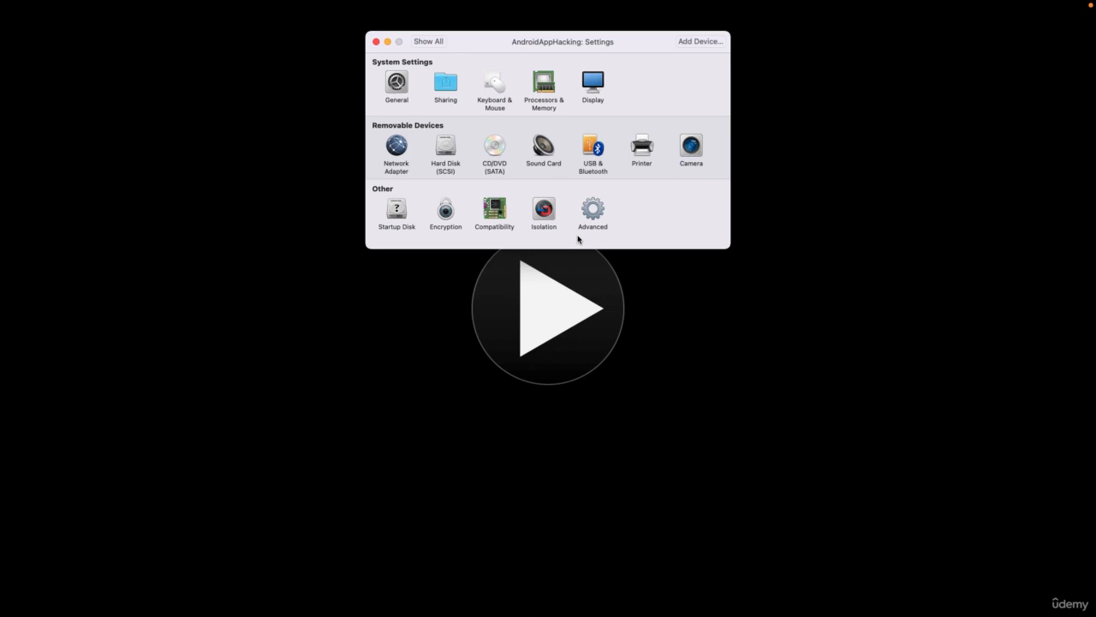
Give the machine 8128 MB of memory and 4 processor cores.
left_click(544, 83)
double_click(561, 129)
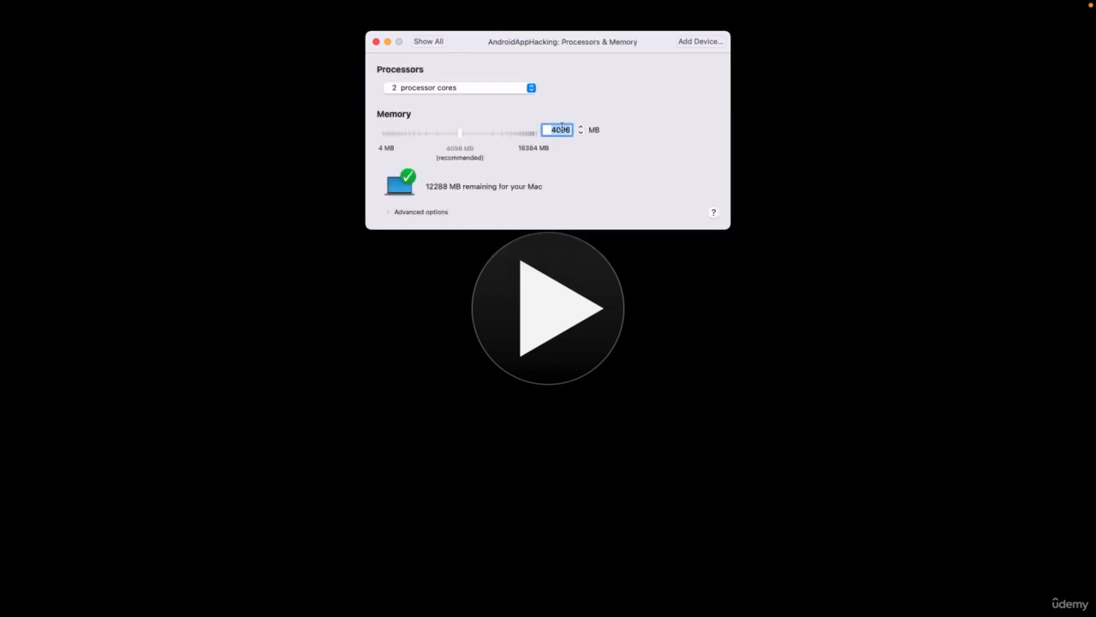
type("80")
key("BackSpace")
type("128")
left_click(497, 88)
left_click(491, 115)
Reopen Settings and expand the Hard Disk (SCSI) advanced options to edit the disk size.
key("super+w")
left_click(225, 6)
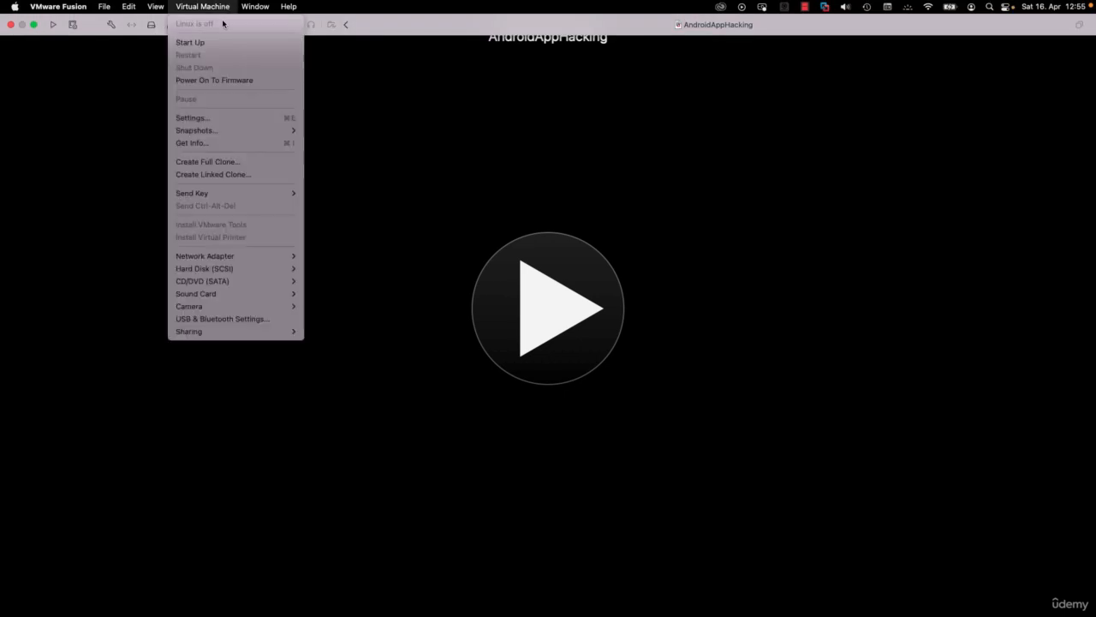
left_click(214, 117)
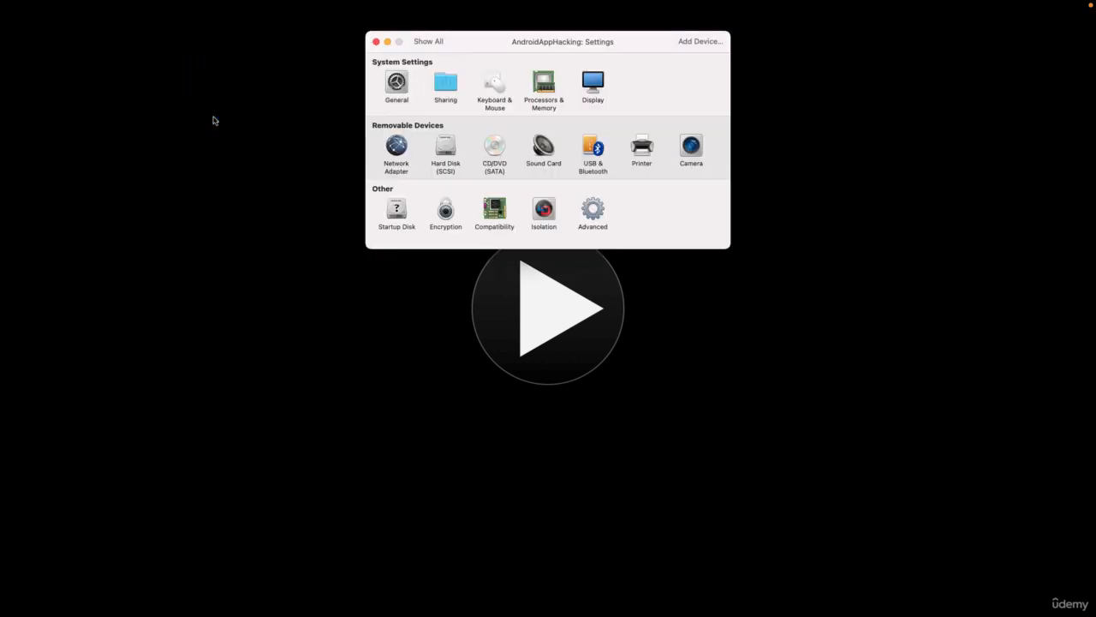
left_click(445, 151)
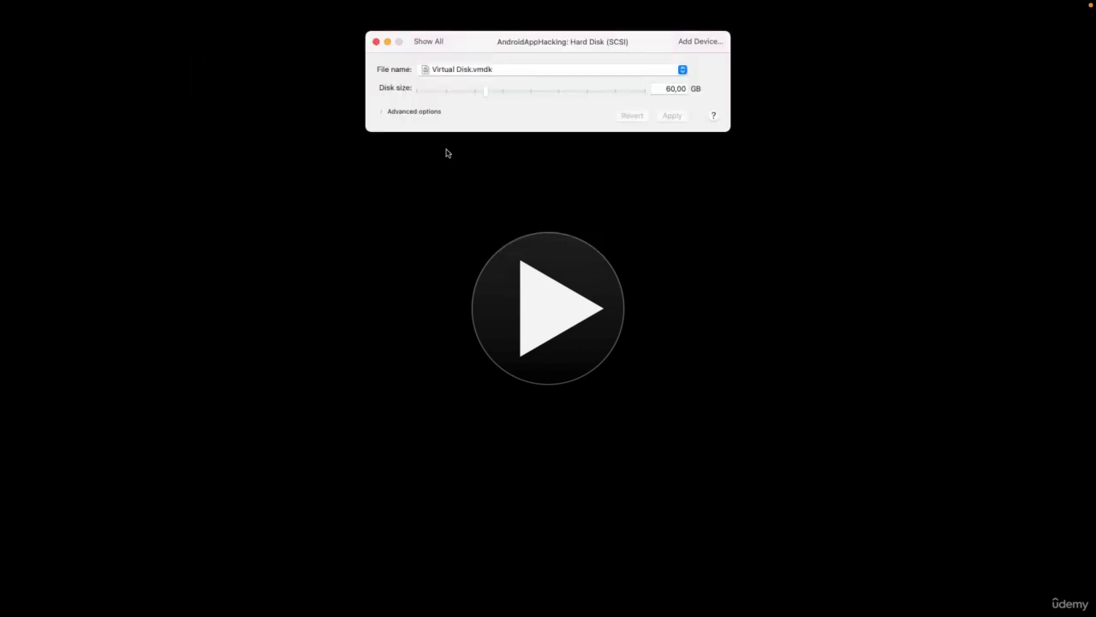
left_click(377, 114)
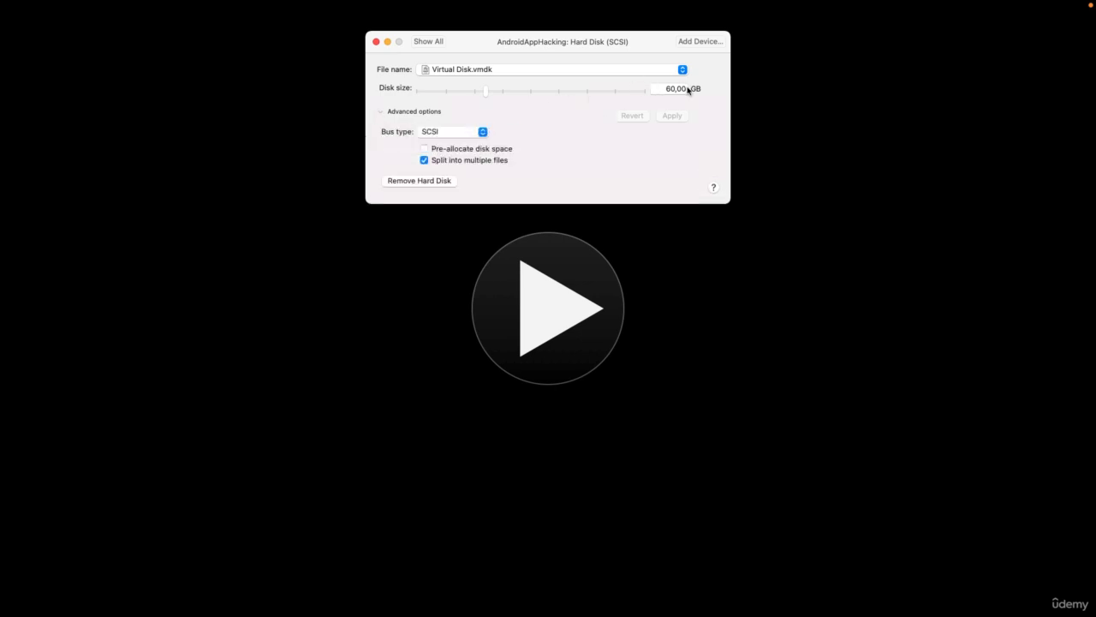
left_click(685, 89)
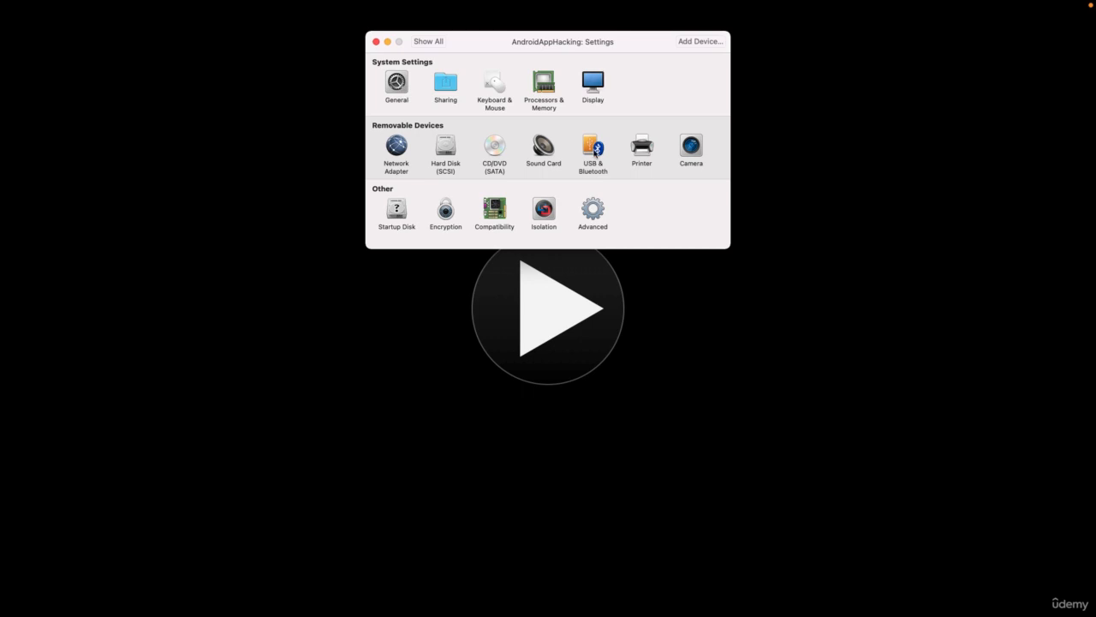
Keep USB & Bluetooth compatibility at USB 3.1 and return to the settings overview.
left_click(592, 152)
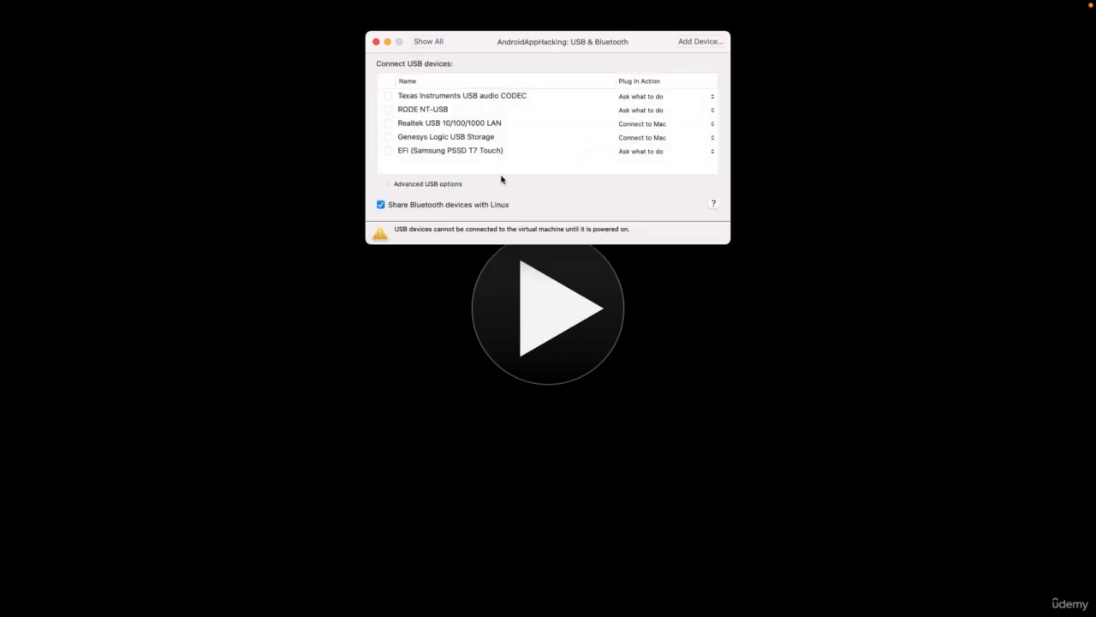
left_click(388, 183)
left_click(495, 204)
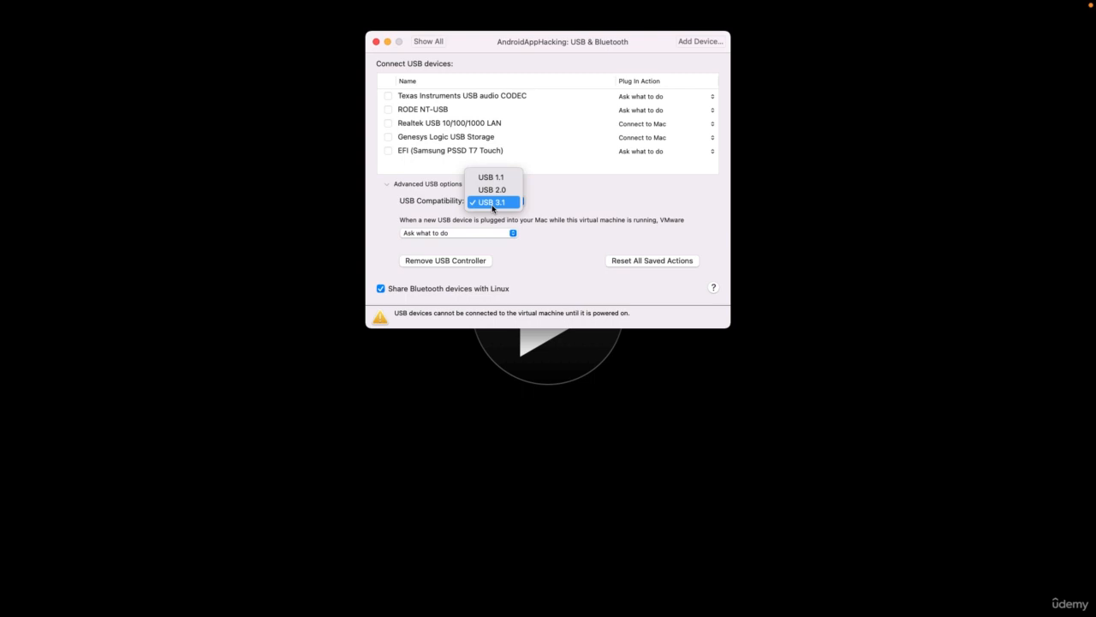
left_click(494, 205)
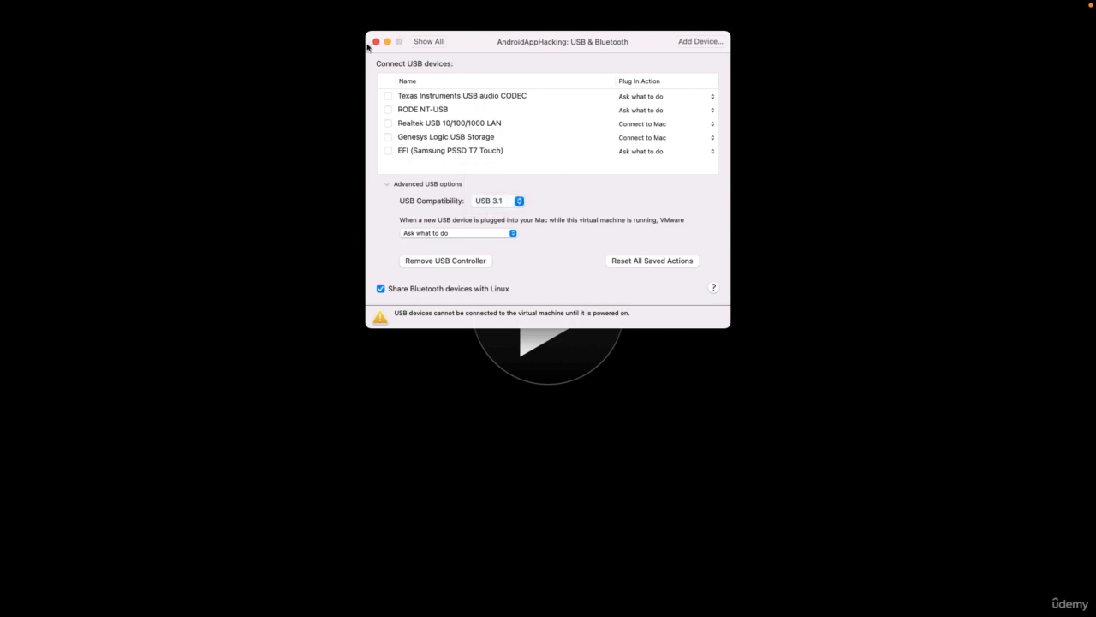
left_click(428, 41)
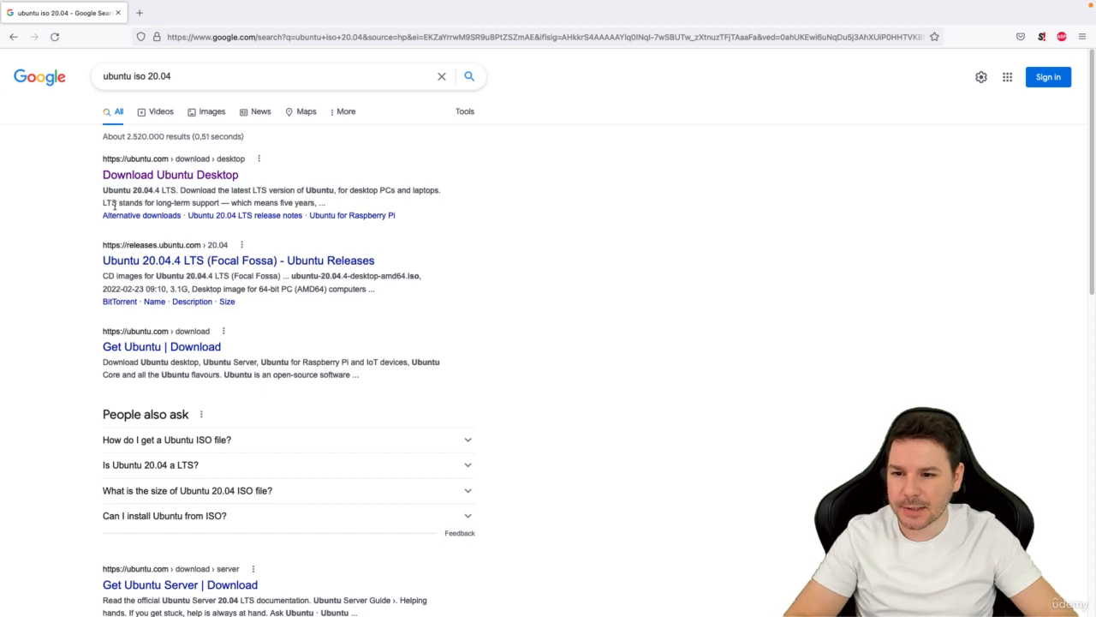
Open the Download Ubuntu Desktop page and download the Ubuntu 20.04.4 LTS ISO.
double_click(308, 203)
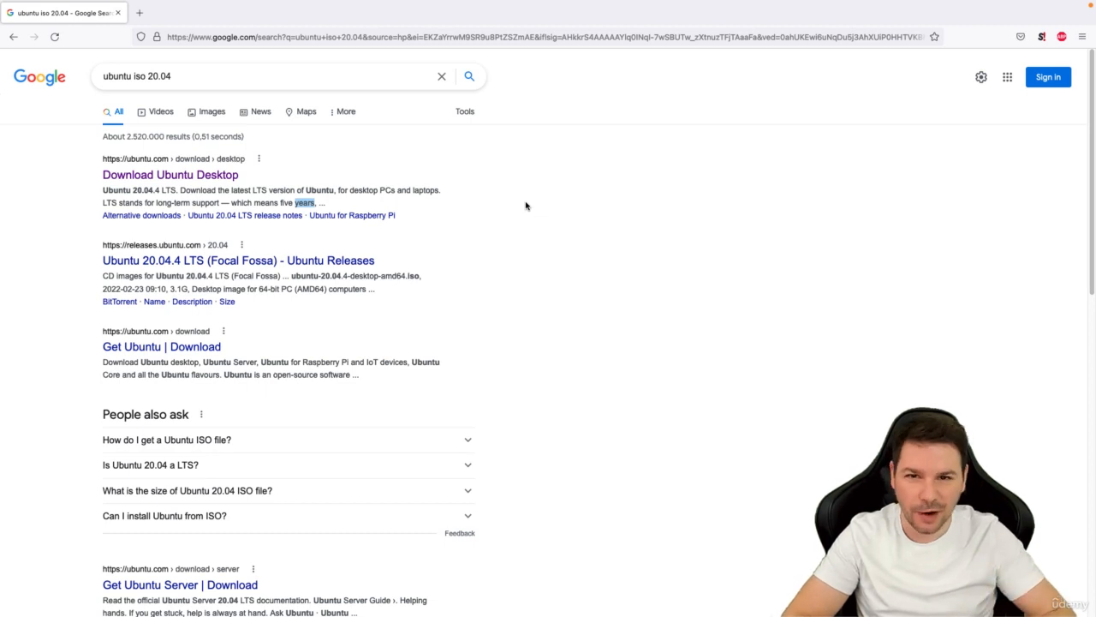
left_click(161, 181)
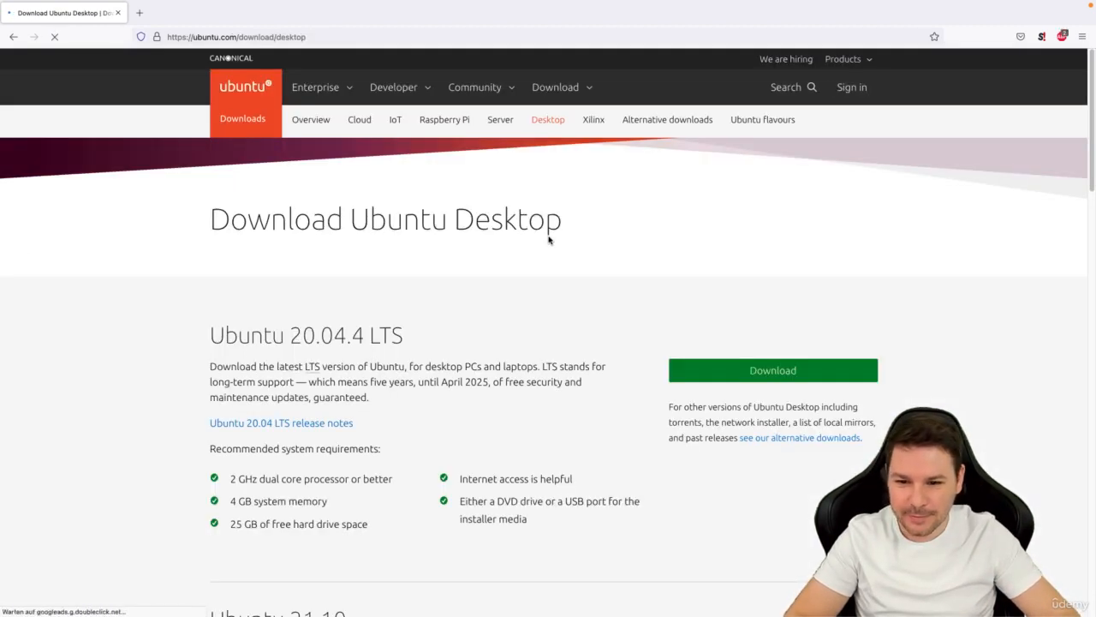
left_click(787, 372)
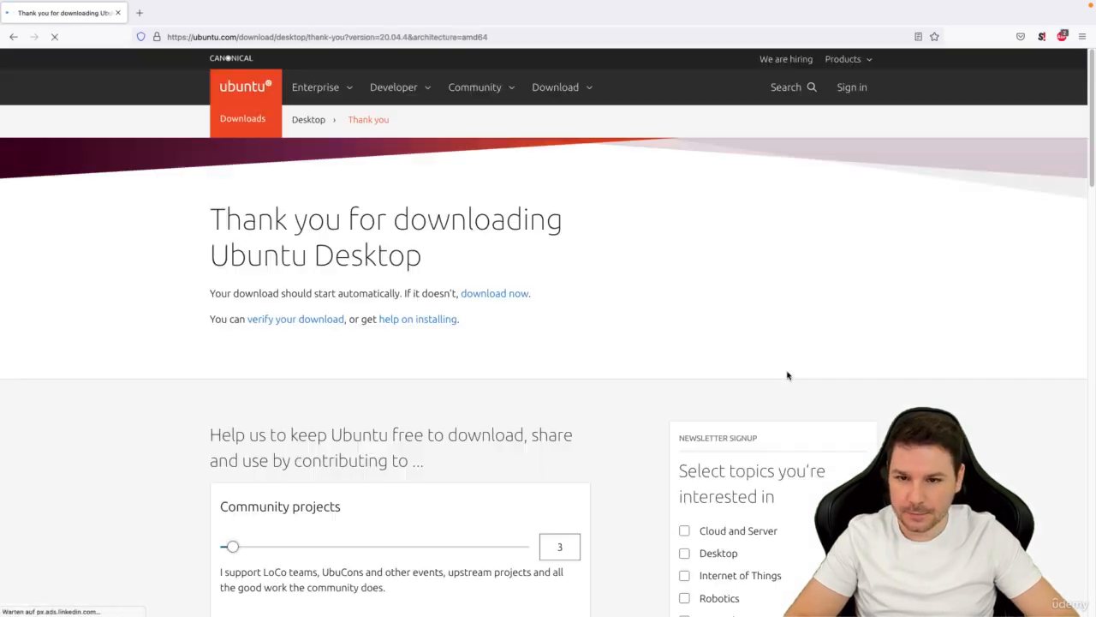
scroll(1074, 243, "down", 10)
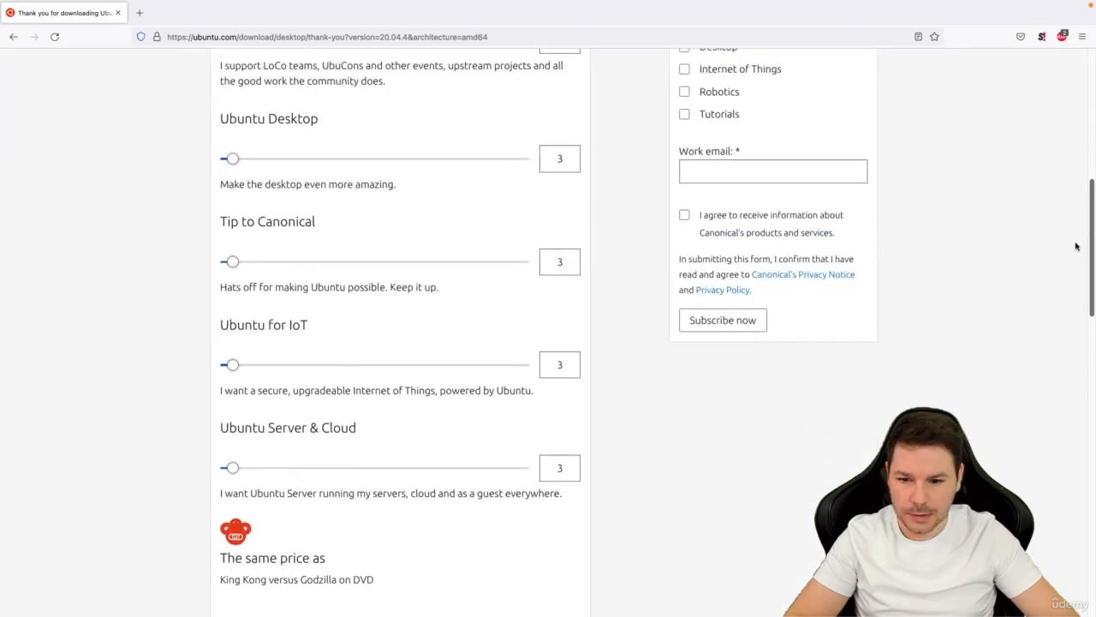
scroll(1049, 274, "up", 10)
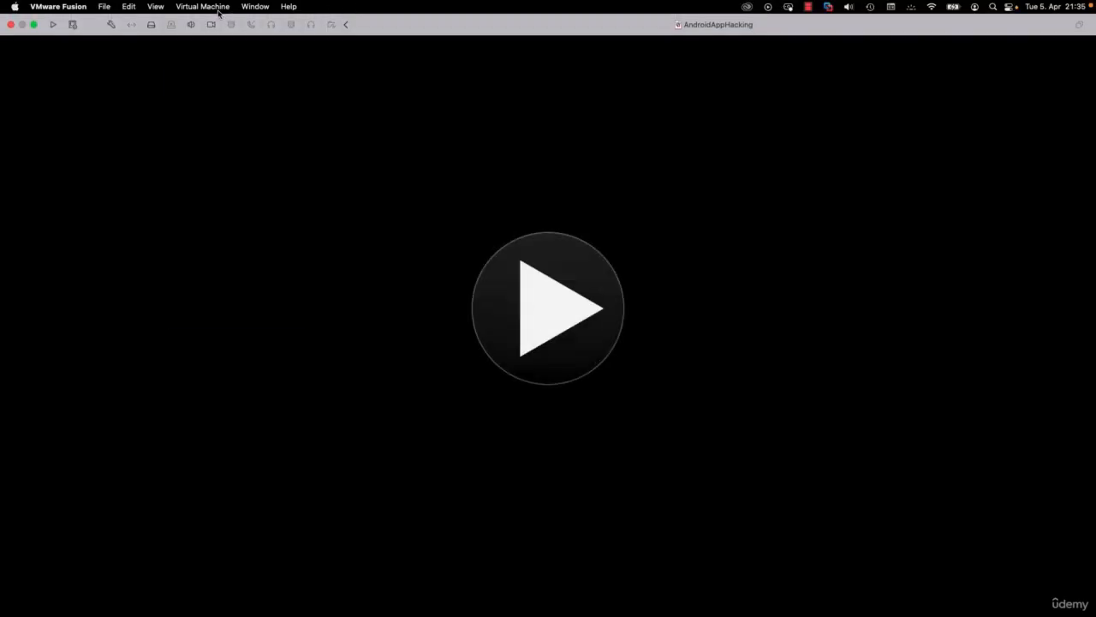
Load ubuntu-20.04.4-desktop-amd64.iso into the CD/DVD (SATA) drive and connect the drive.
left_click(214, 7)
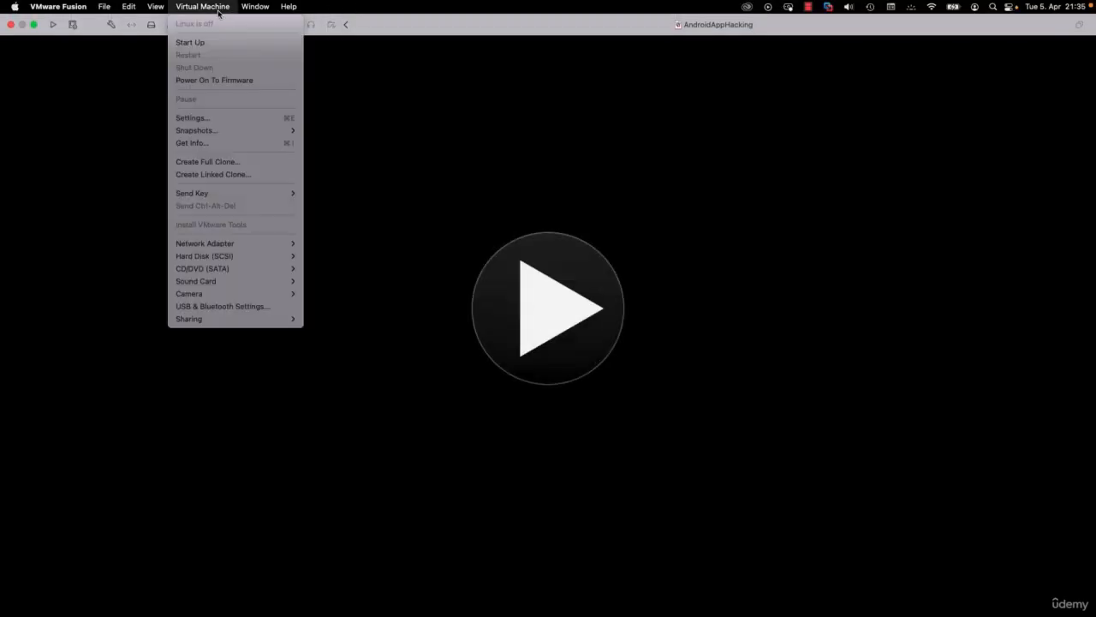
left_click(246, 117)
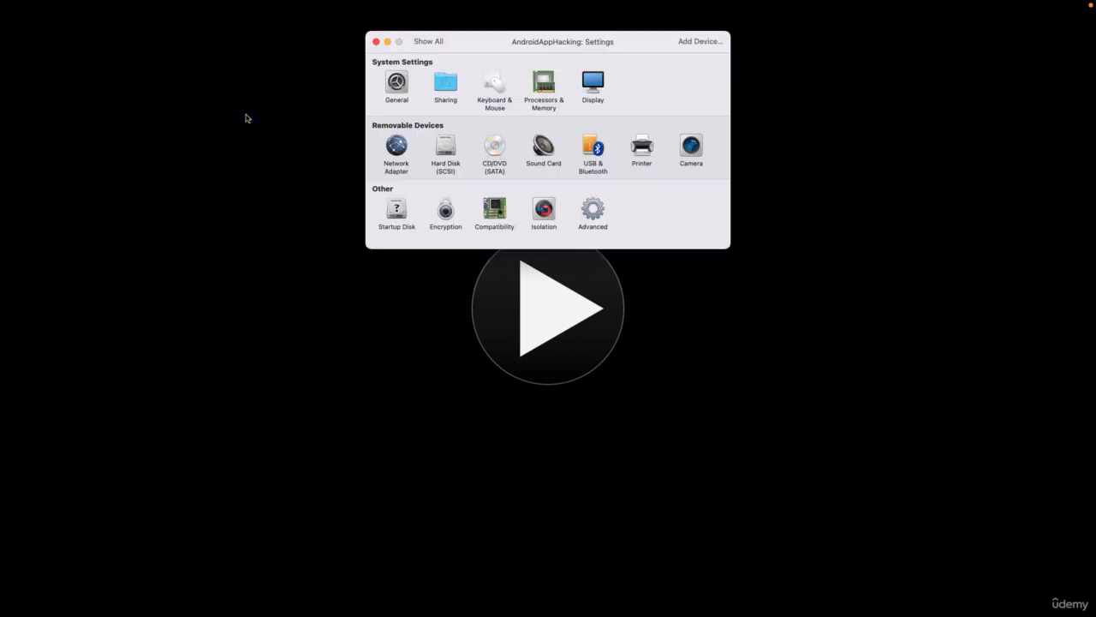
left_click(500, 149)
left_click(458, 112)
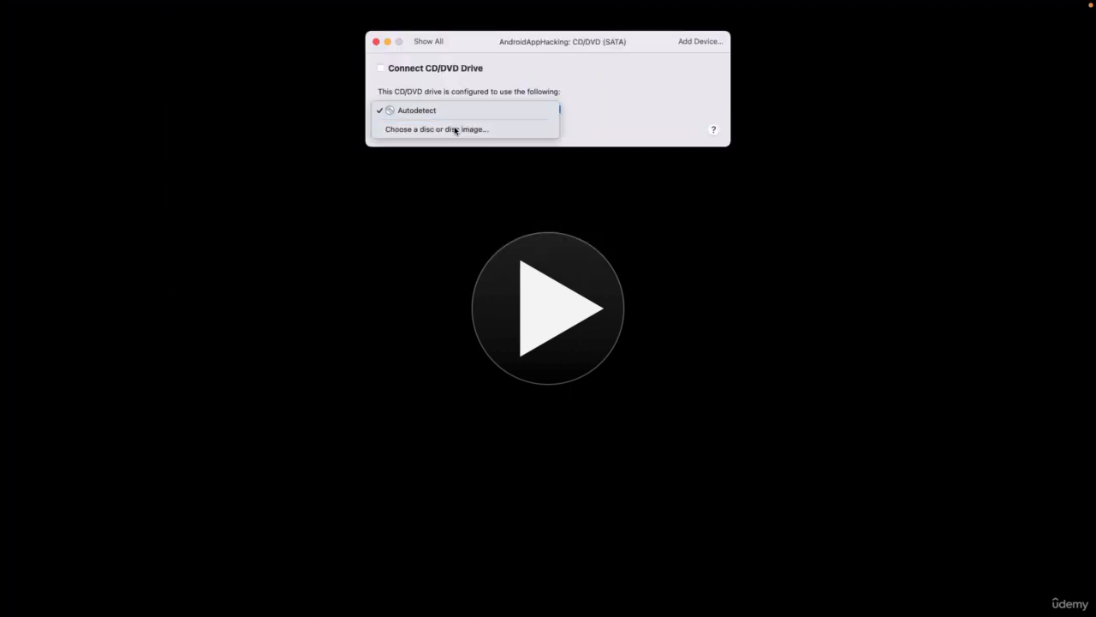
left_click(453, 129)
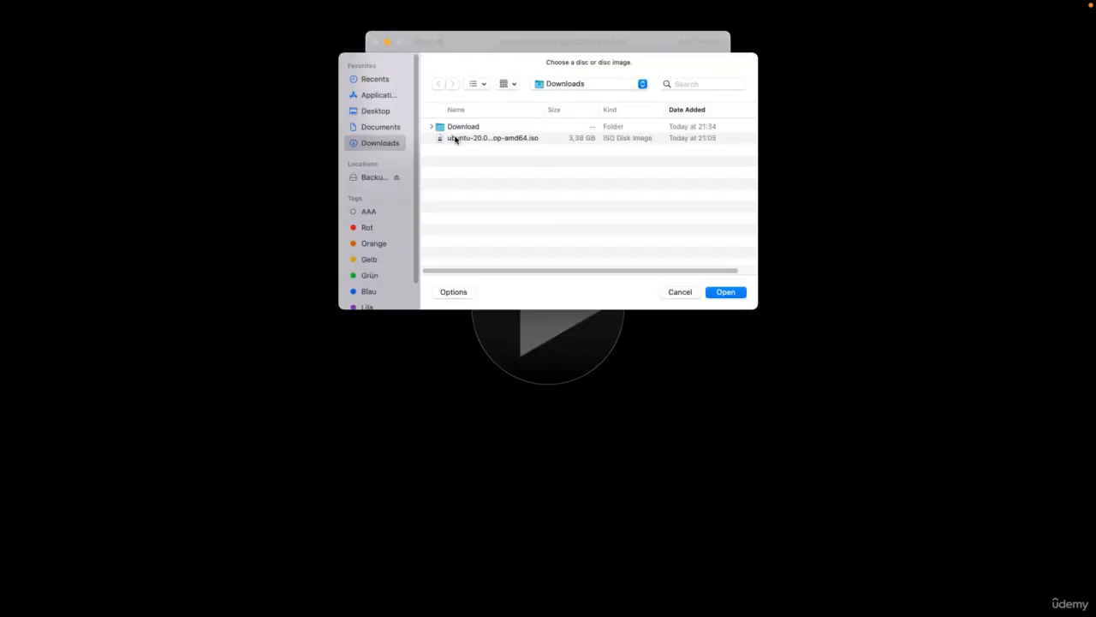
double_click(453, 138)
left_click(442, 73)
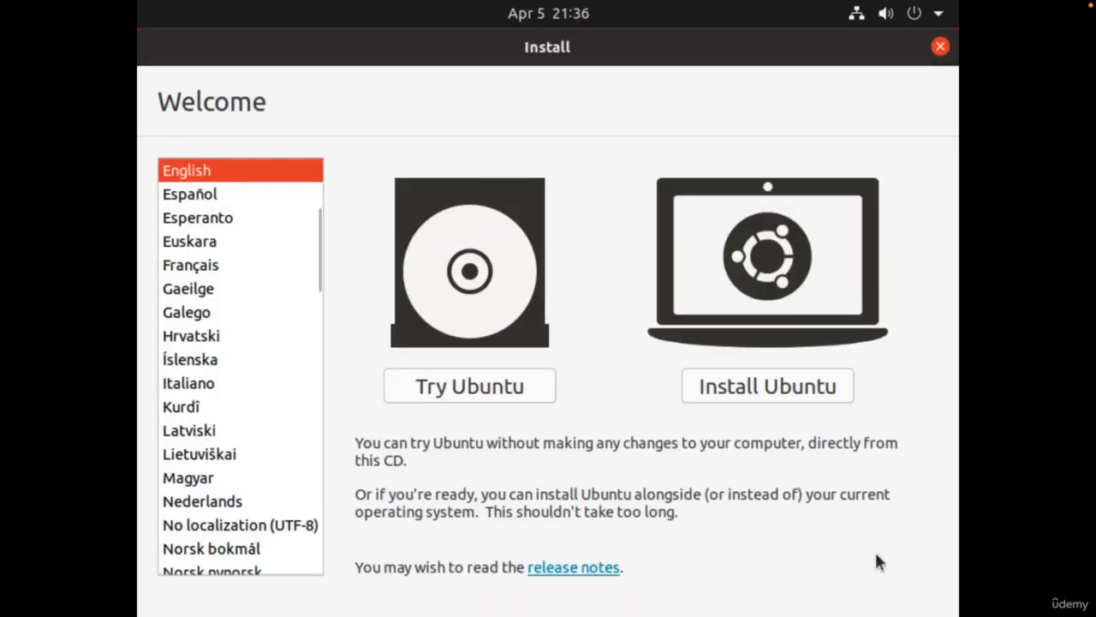
Start Install Ubuntu with English (US) keyboard, Minimal installation and third-party software.
left_click(796, 396)
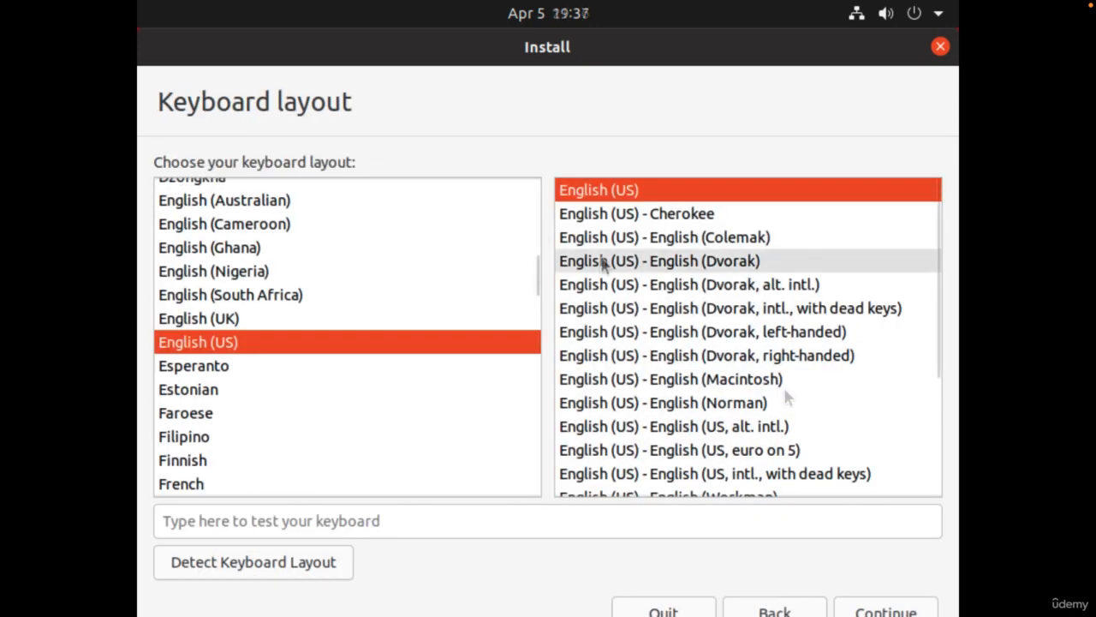
left_click(890, 610)
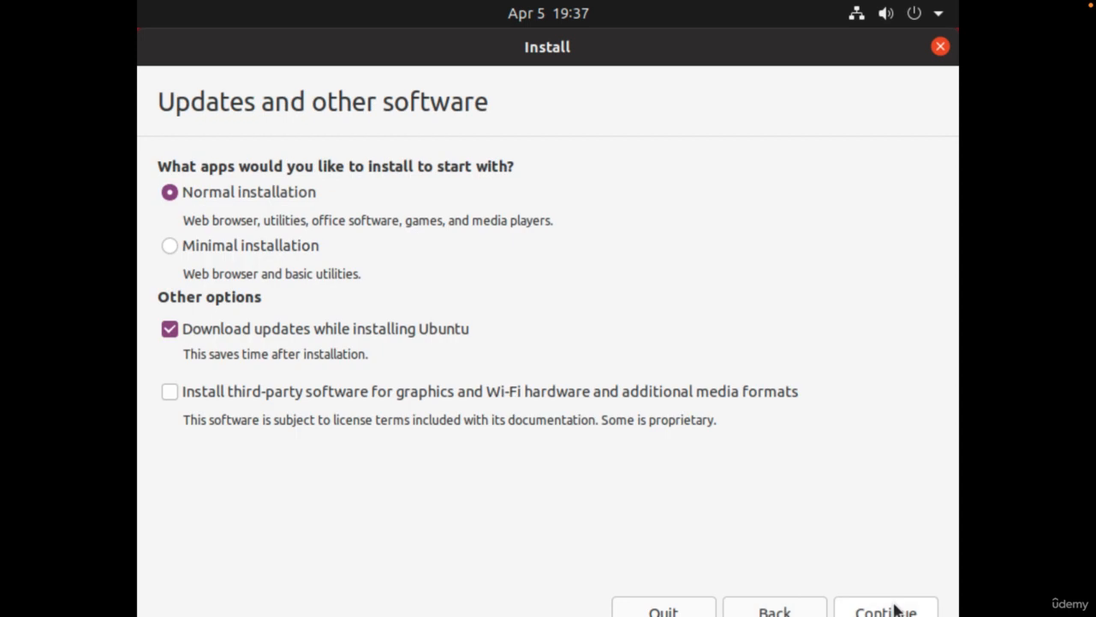
left_click(274, 246)
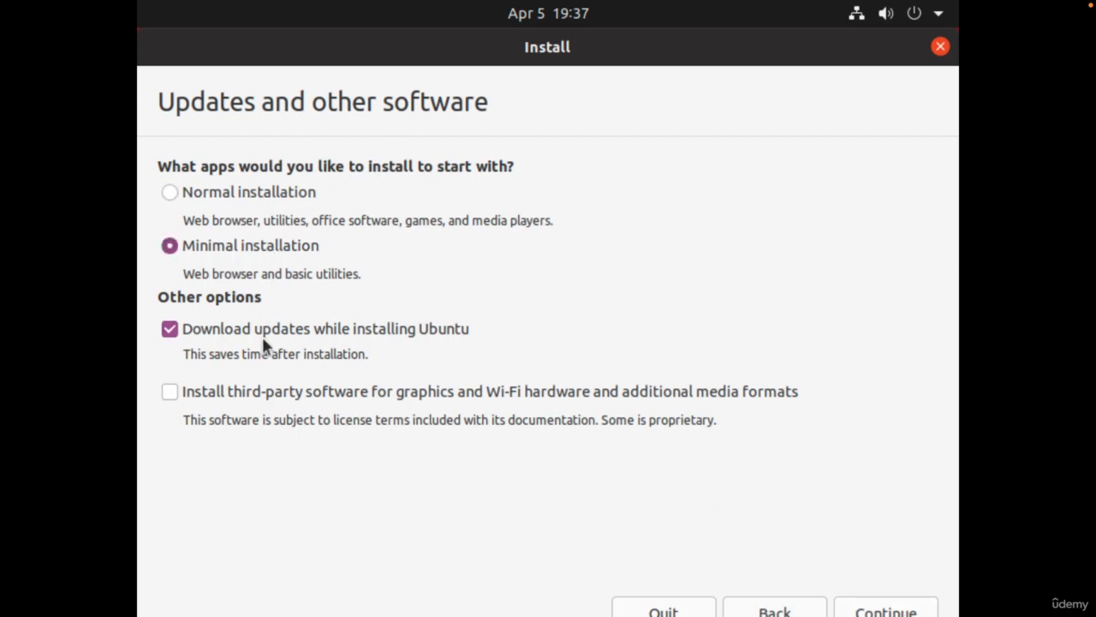
left_click(254, 394)
left_click(901, 609)
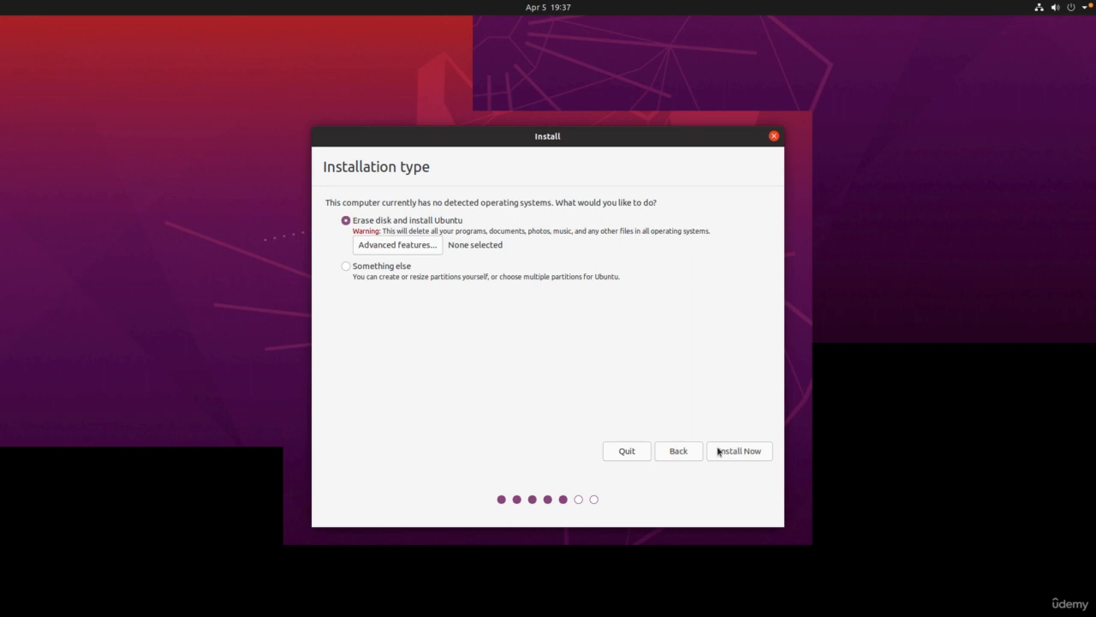
Erase the disk to install Ubuntu, confirm the partition changes, and accept Berlin.
left_click(719, 451)
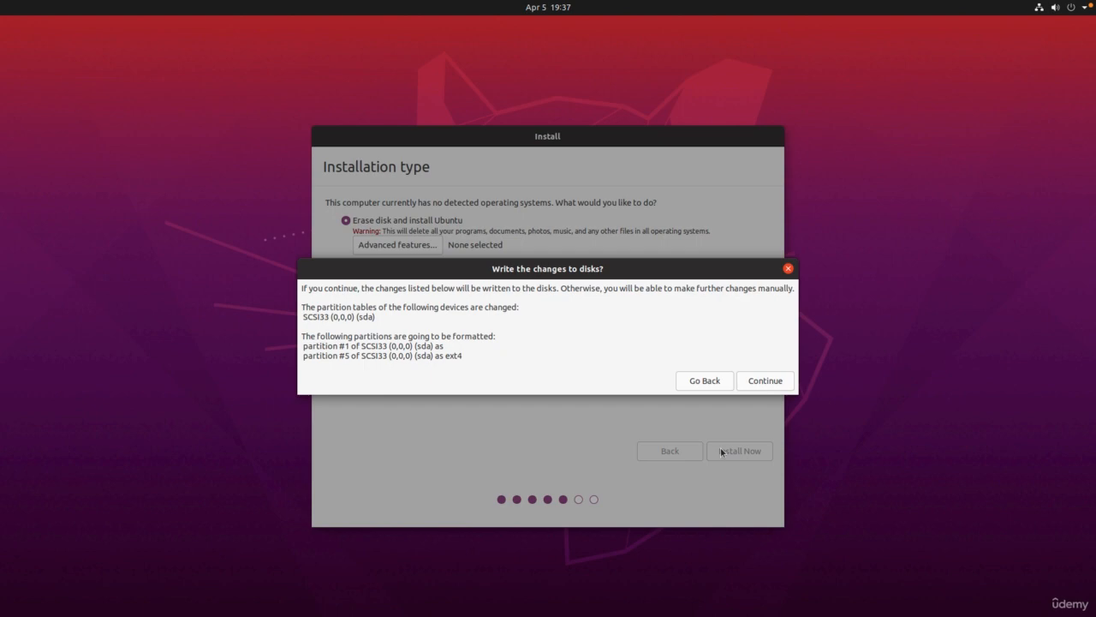
left_click(769, 380)
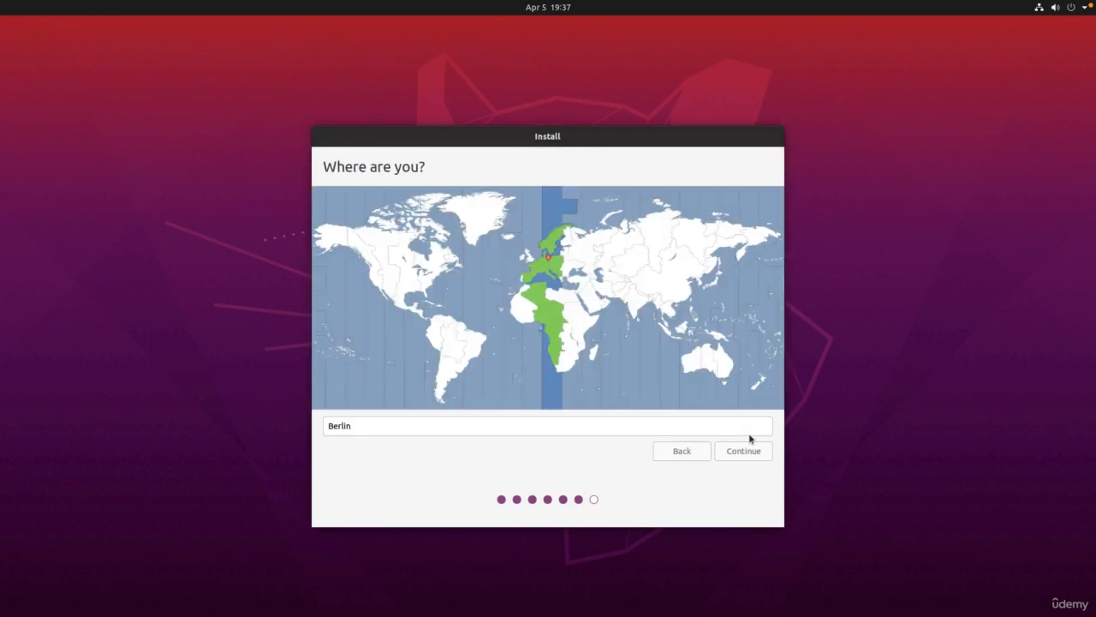
left_click(743, 451)
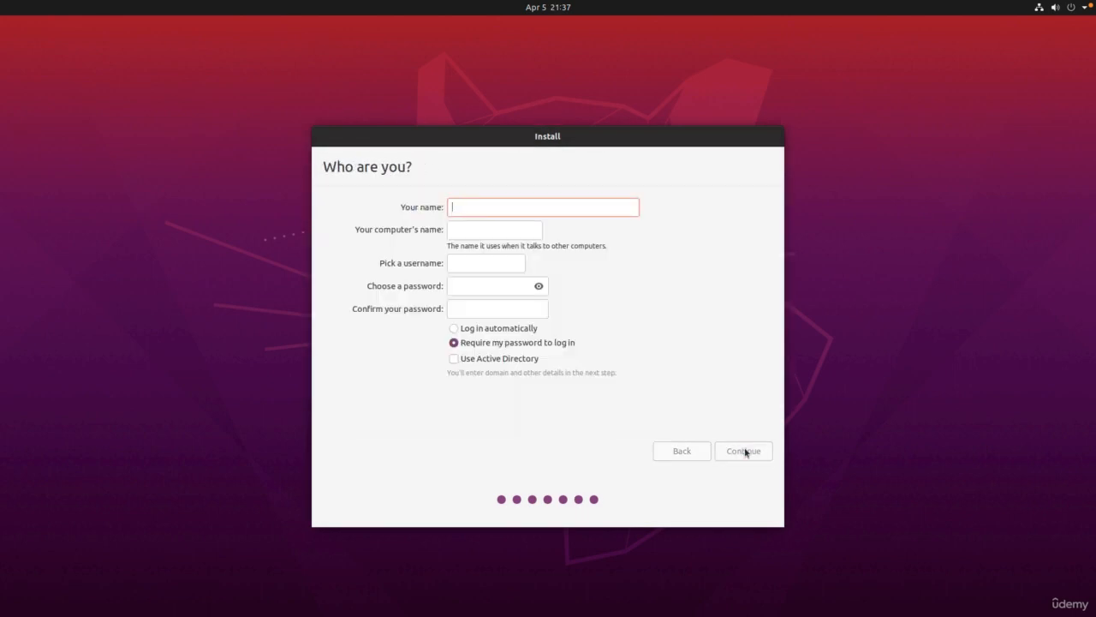
Enter the user's name, computer name 'hacking' and the password twice, then continue.
type("app")
key("Tab")
type("hacking")
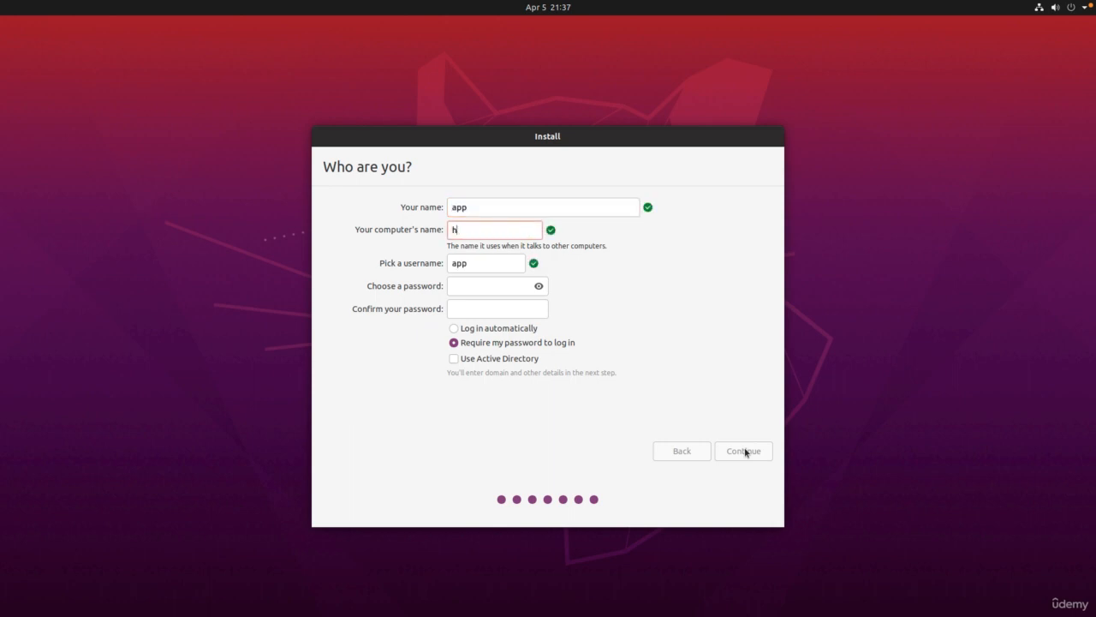
key("Tab")
type("********")
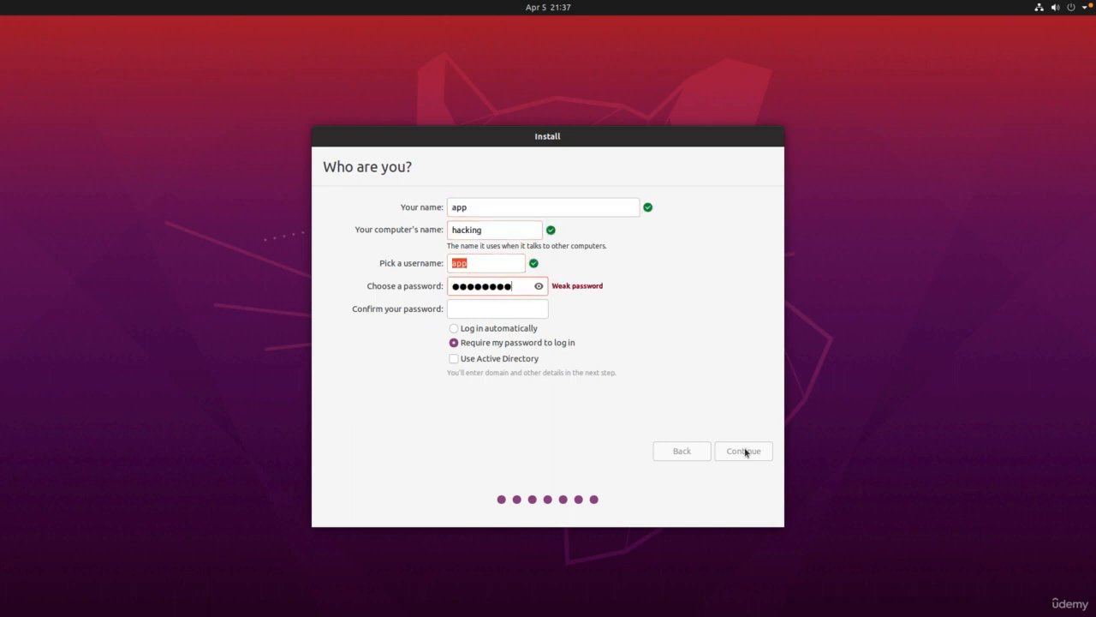
key("Tab")
type("********")
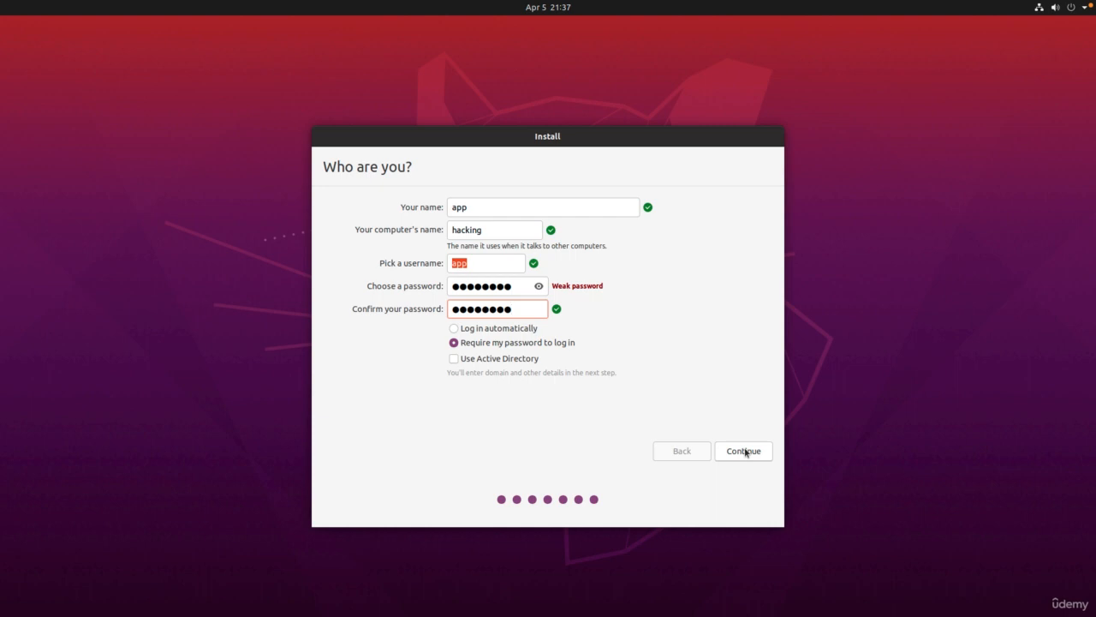
left_click(743, 451)
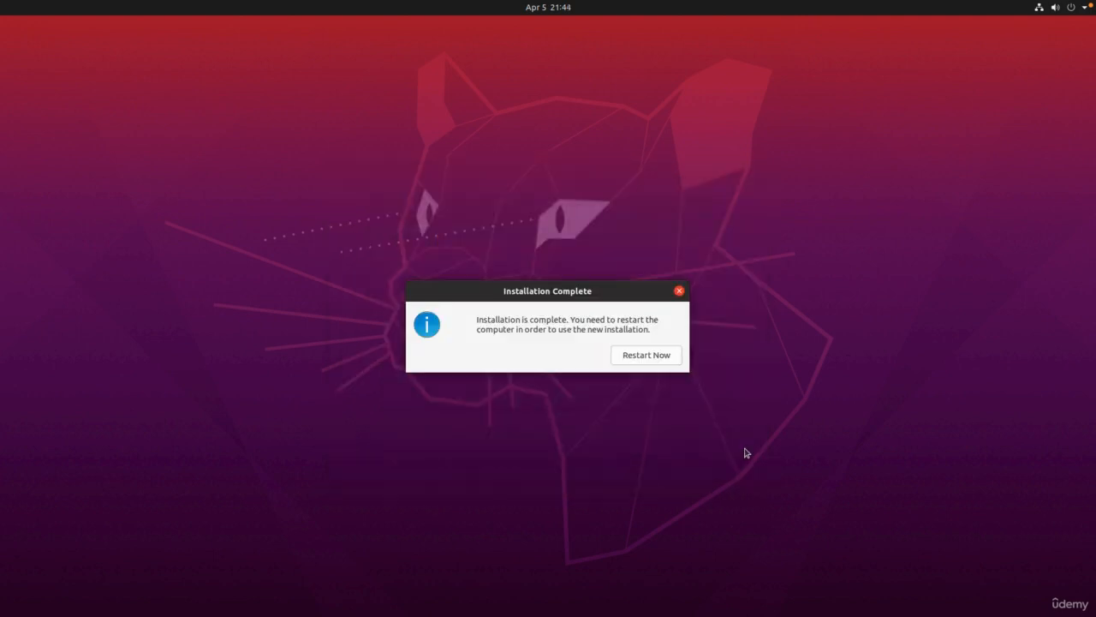
Restart after installing, confirm the medium is removed, and log in with the account password.
key("Return")
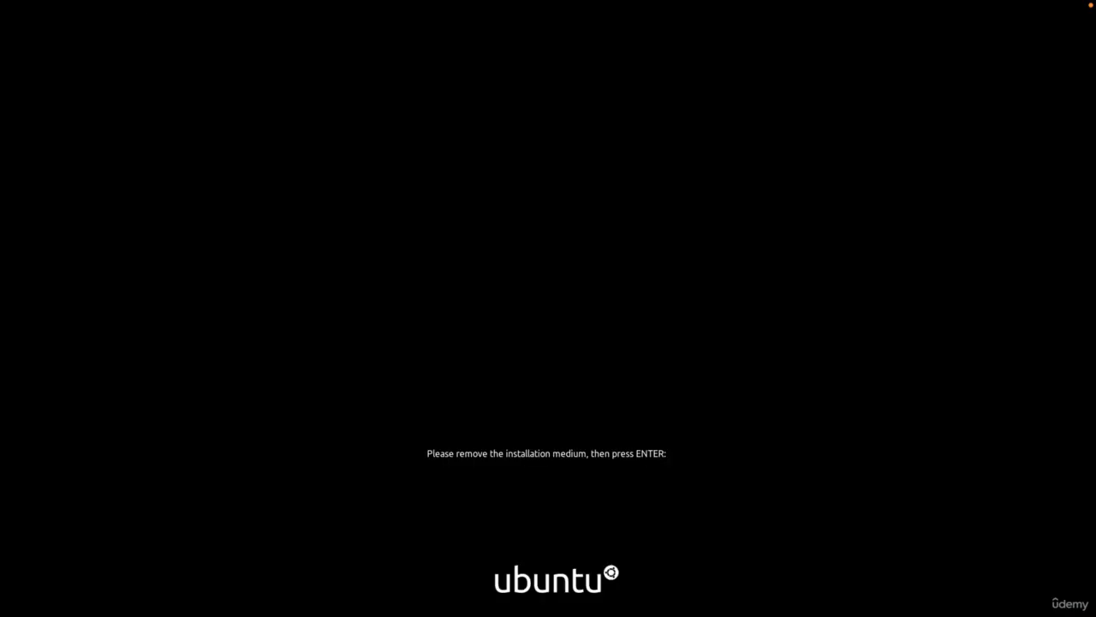
key("Return")
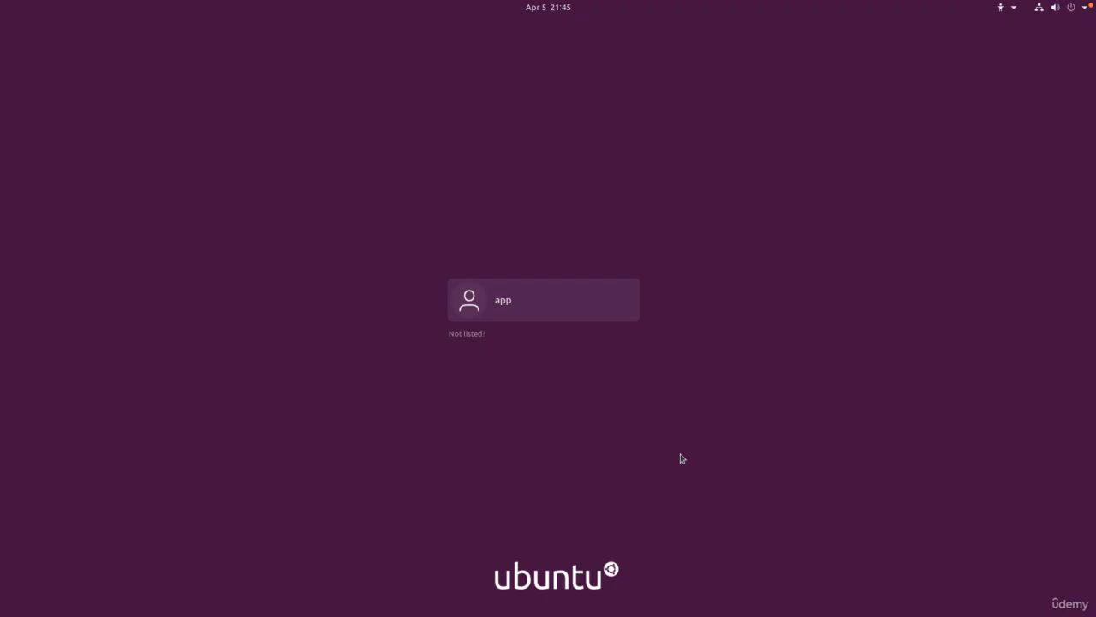
key("Return")
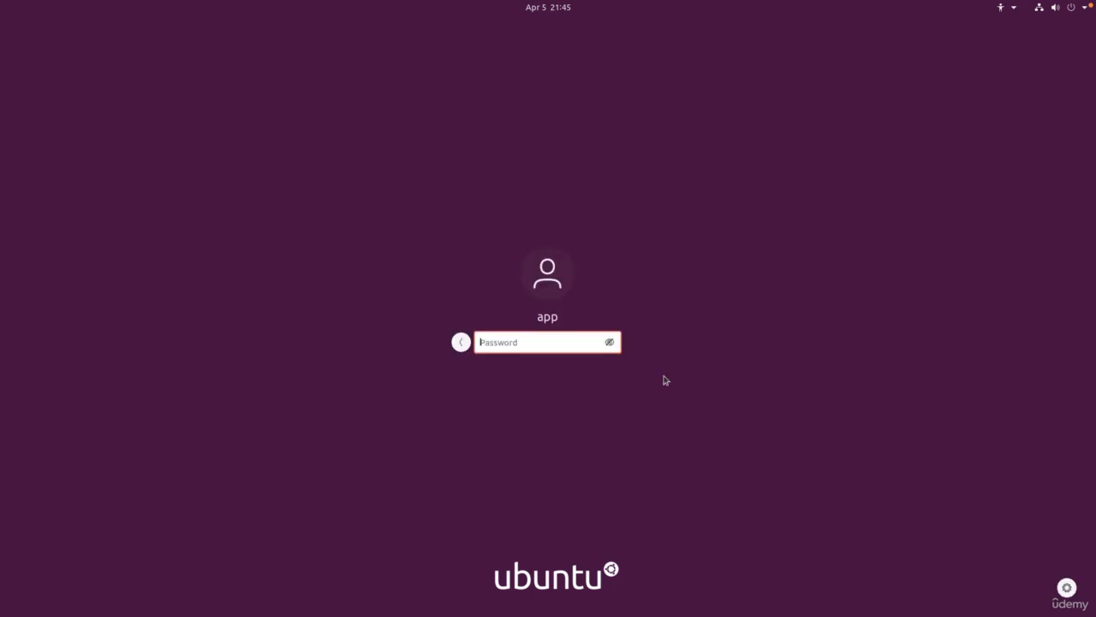
type("password")
key("Return")
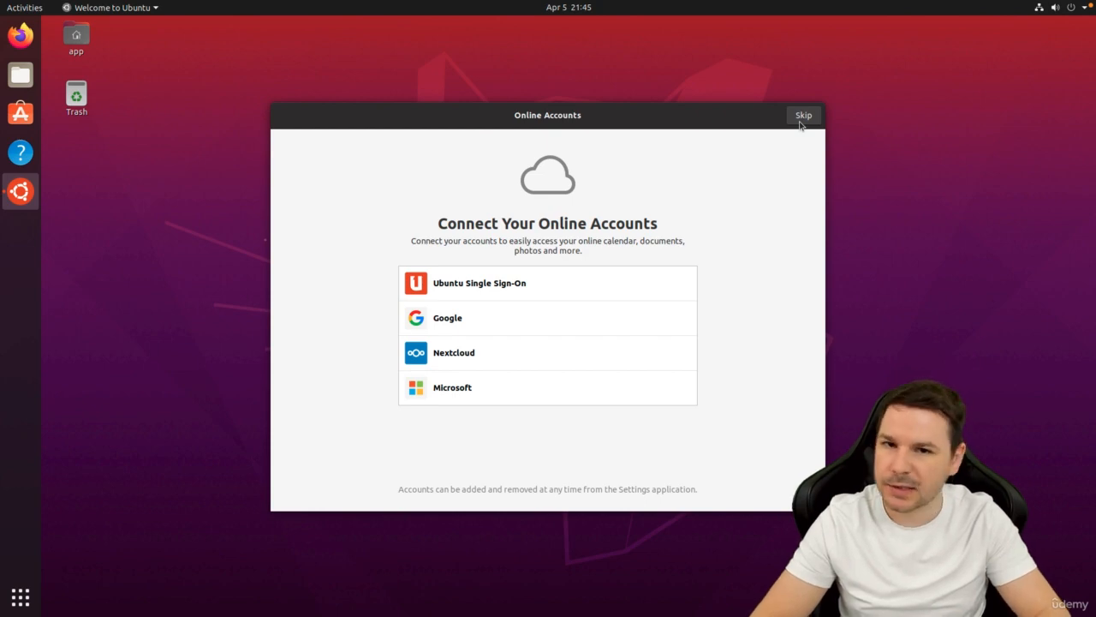
Skip Online Accounts and Livepatch, decline sending system info, leave location off, and finish.
left_click(800, 125)
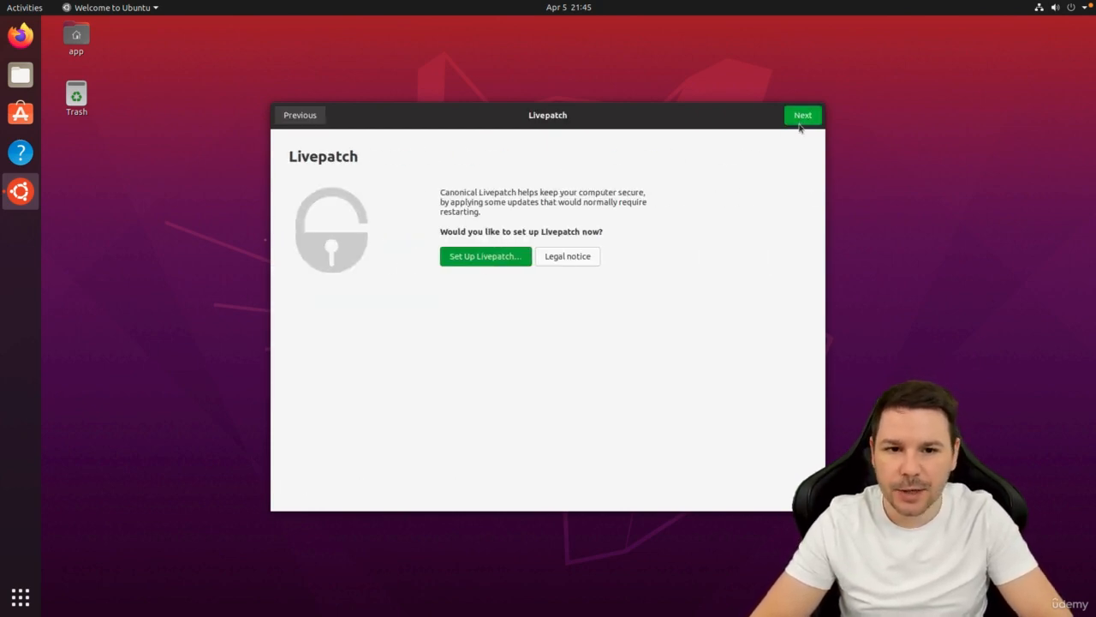
left_click(800, 124)
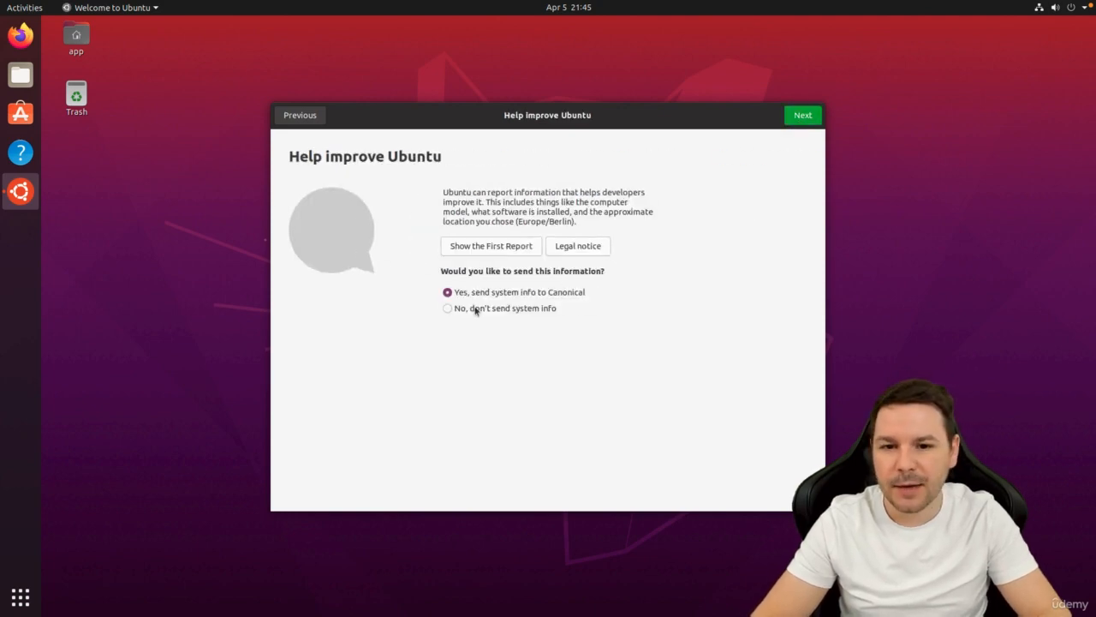
left_click(447, 309)
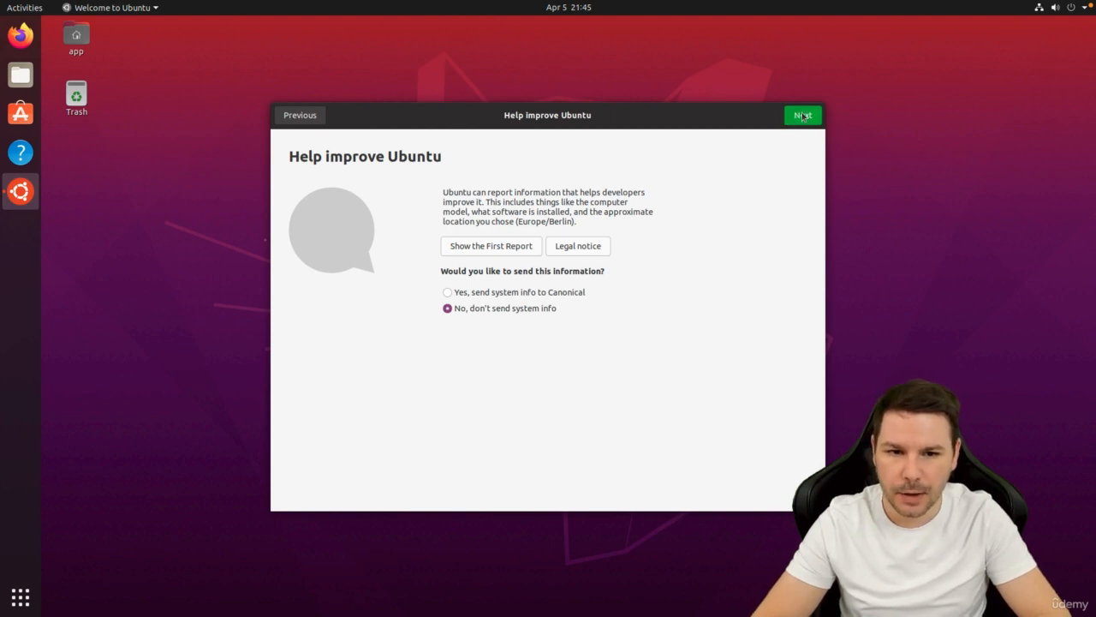
left_click(803, 116)
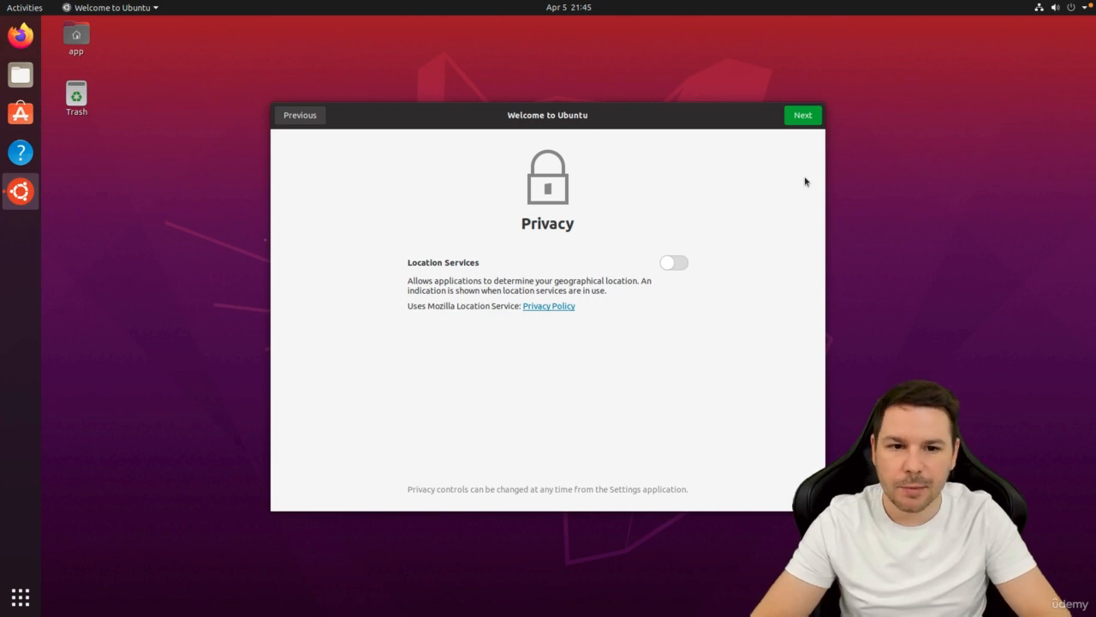
left_click(814, 119)
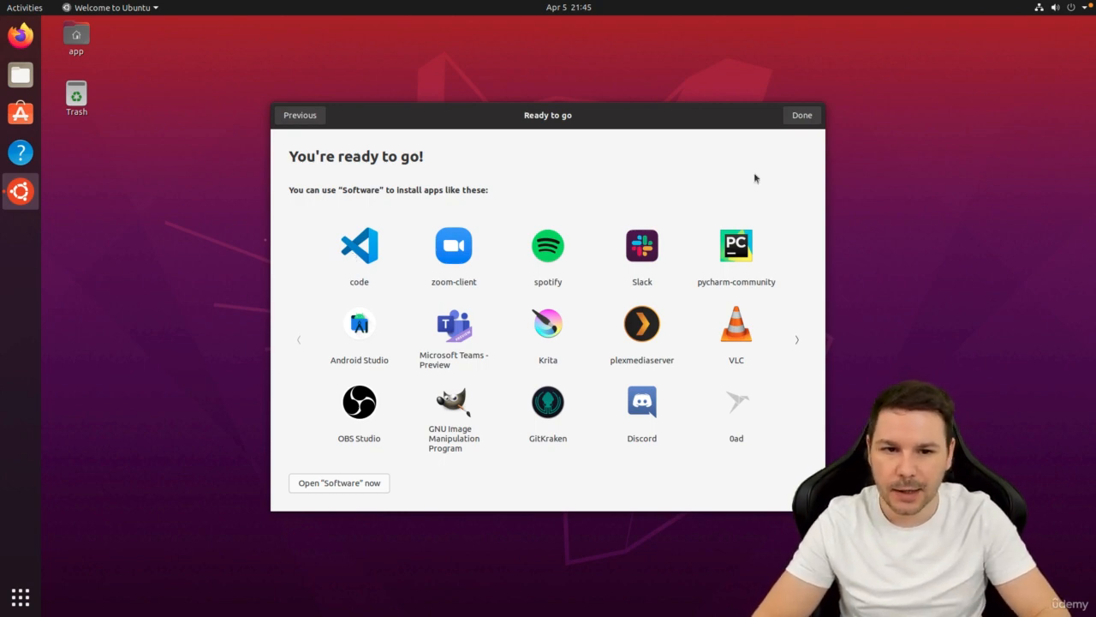
left_click(801, 114)
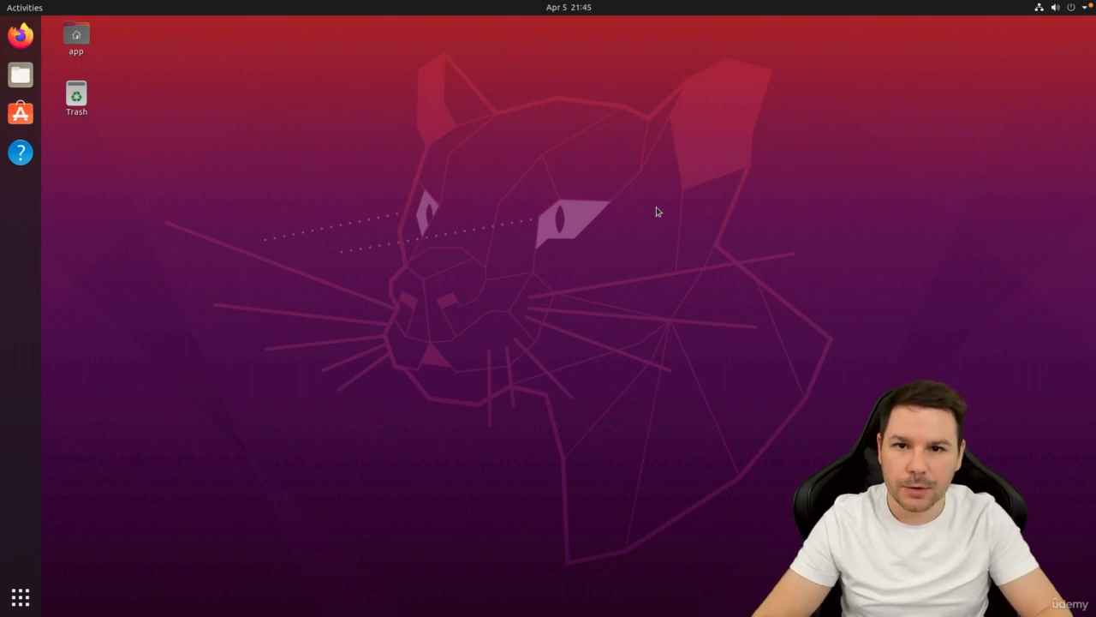
Add Terminal to the dock favorites and remove Ubuntu Software and Help from them.
left_click(24, 7)
type("ter")
left_click_drag(546, 97, 36, 70)
left_click(114, 208)
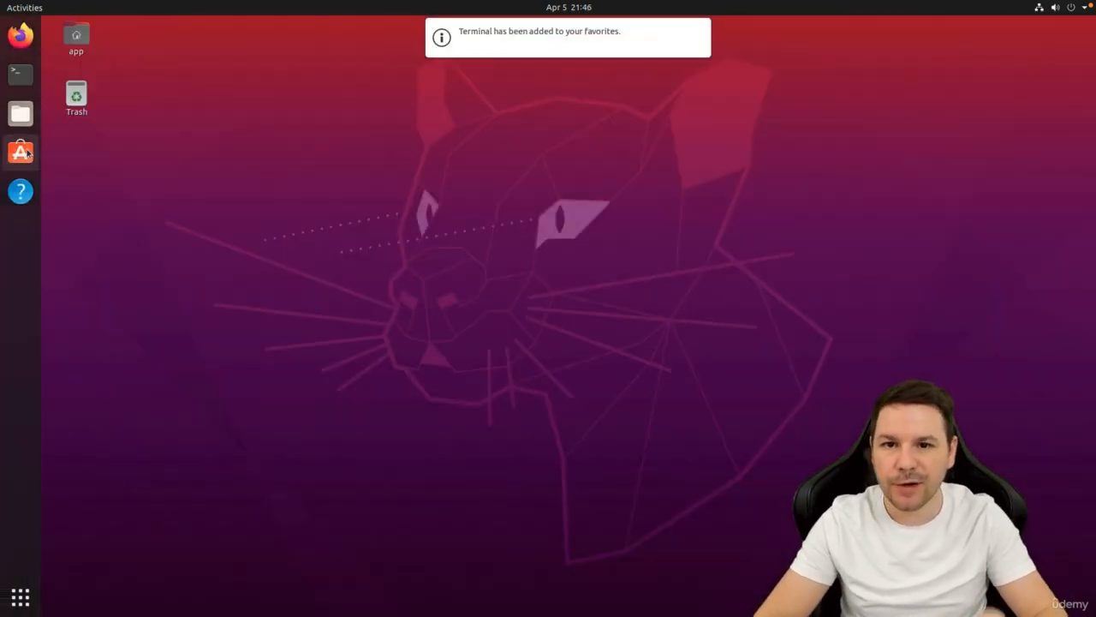
right_click(26, 153)
left_click(86, 165)
right_click(24, 152)
left_click(86, 164)
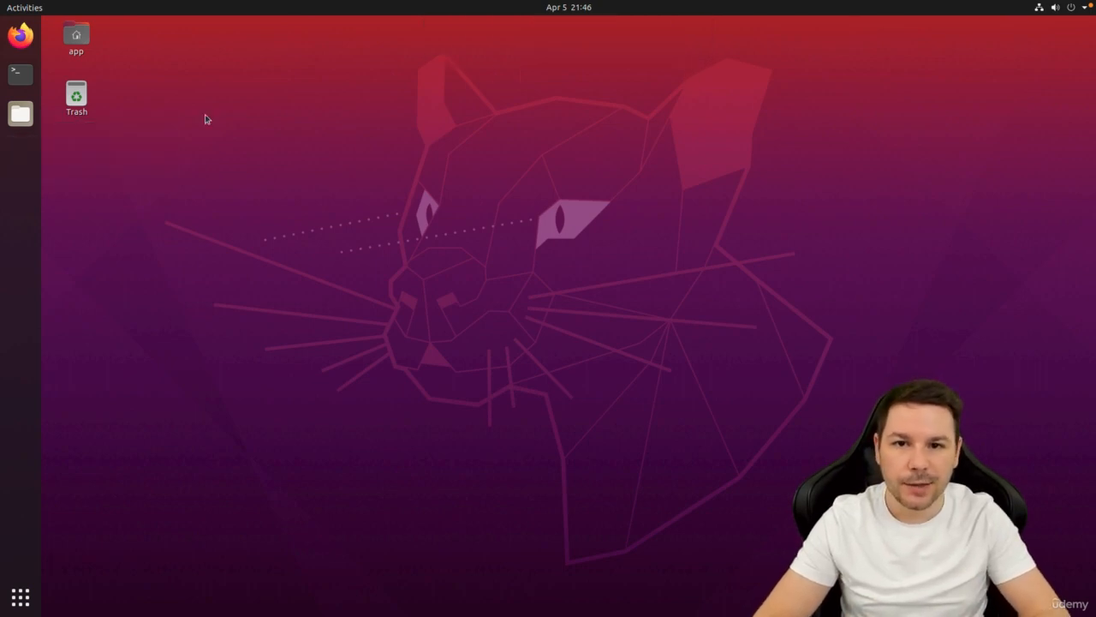
Open Terminal and refresh the package lists with sudo apt-get update.
left_click(20, 74)
left_click_drag(326, 51, 505, 169)
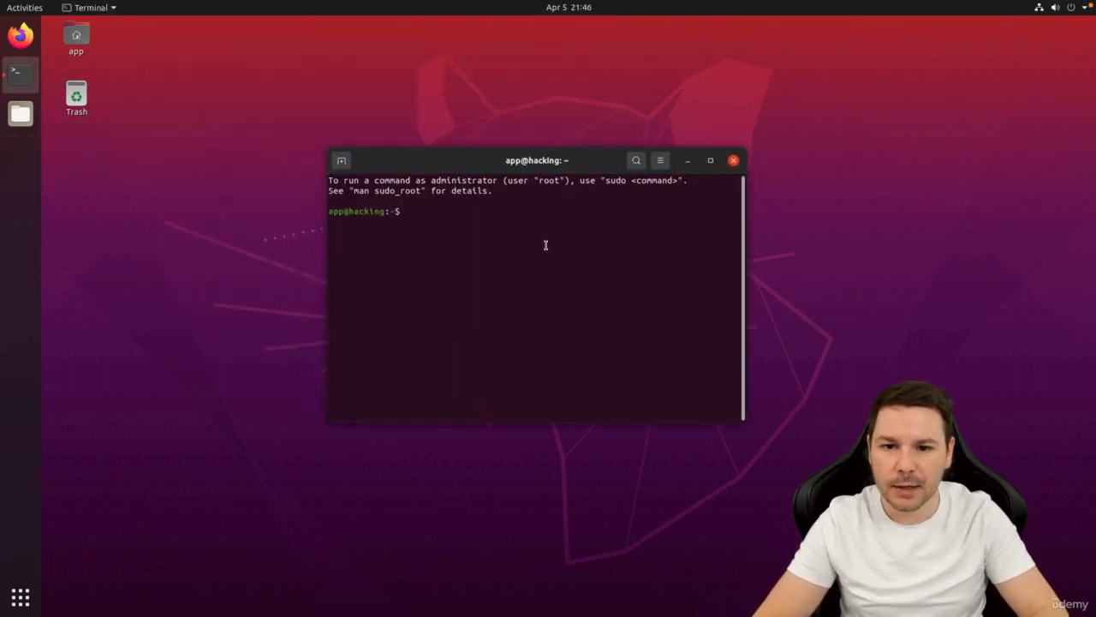
type("sudo apt-get update")
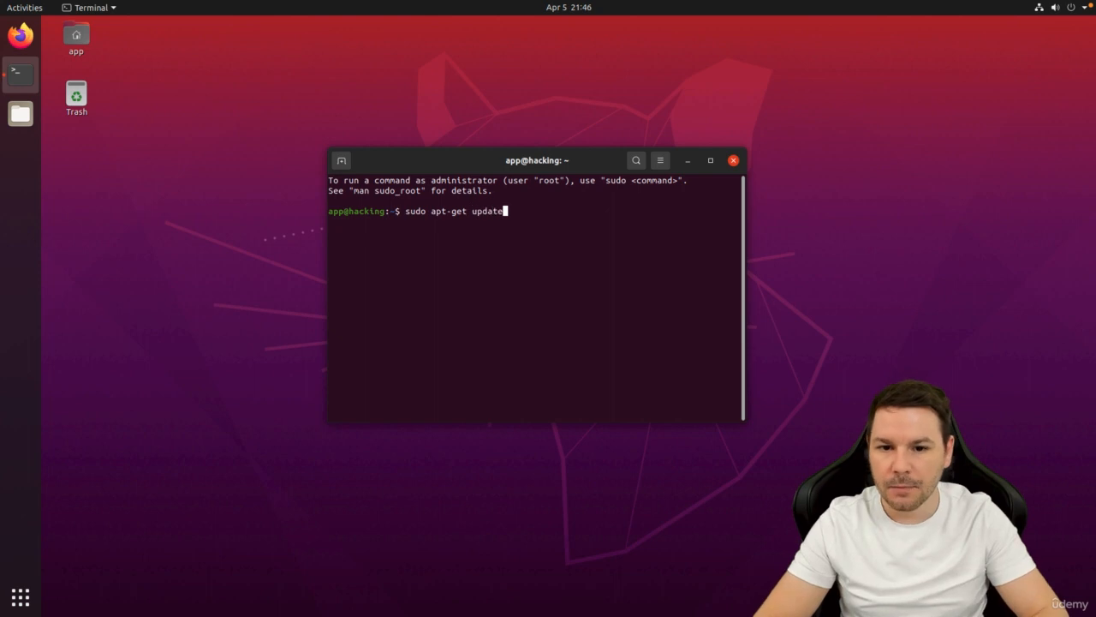
key("Return")
key("Return")
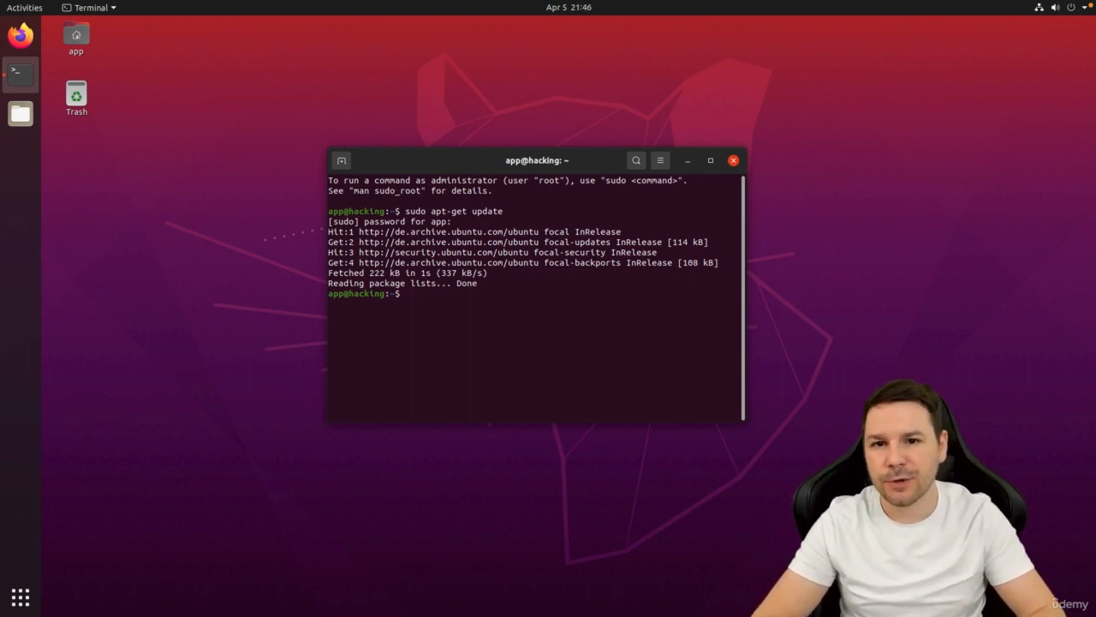
Install vim, zsh and git with sudo apt-get install, confirming with Y.
type("sudo apt")
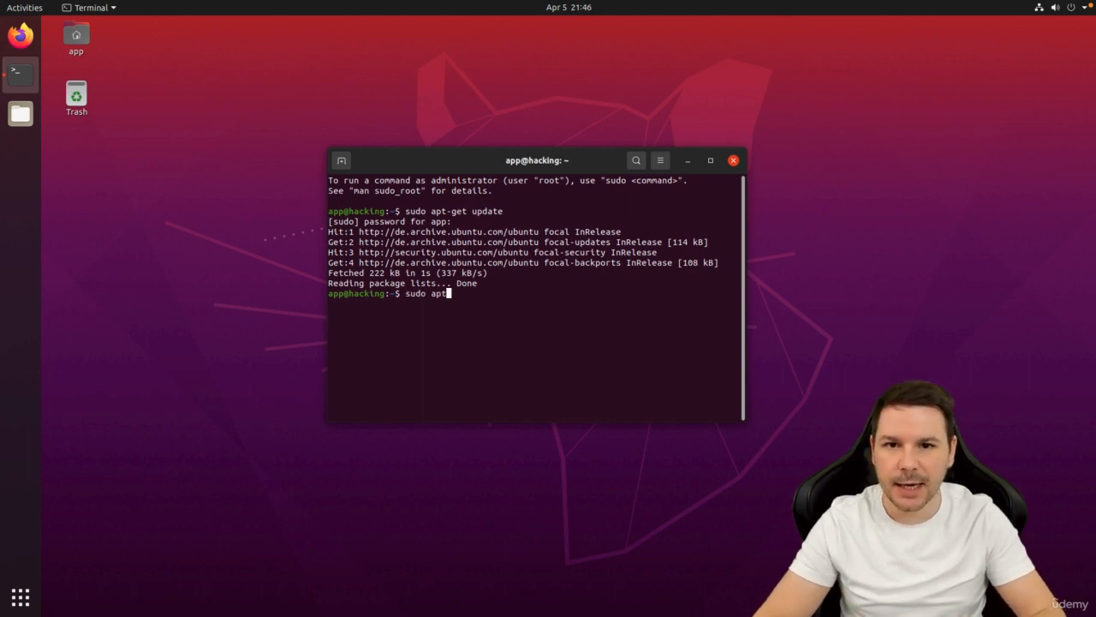
type("-get install vim zsh")
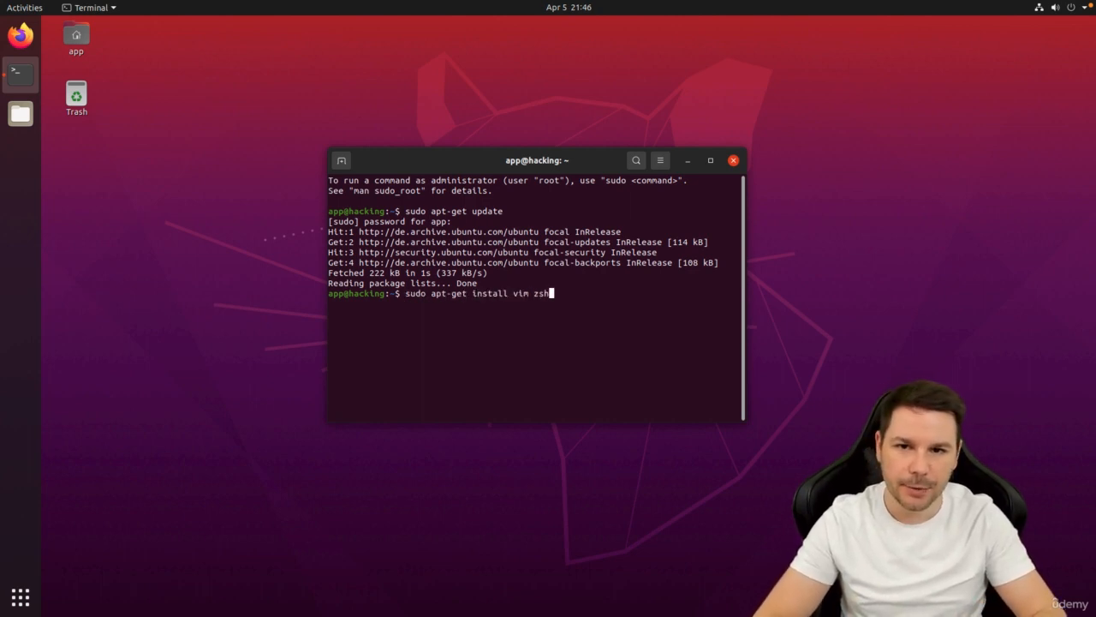
type(" git")
key("Return")
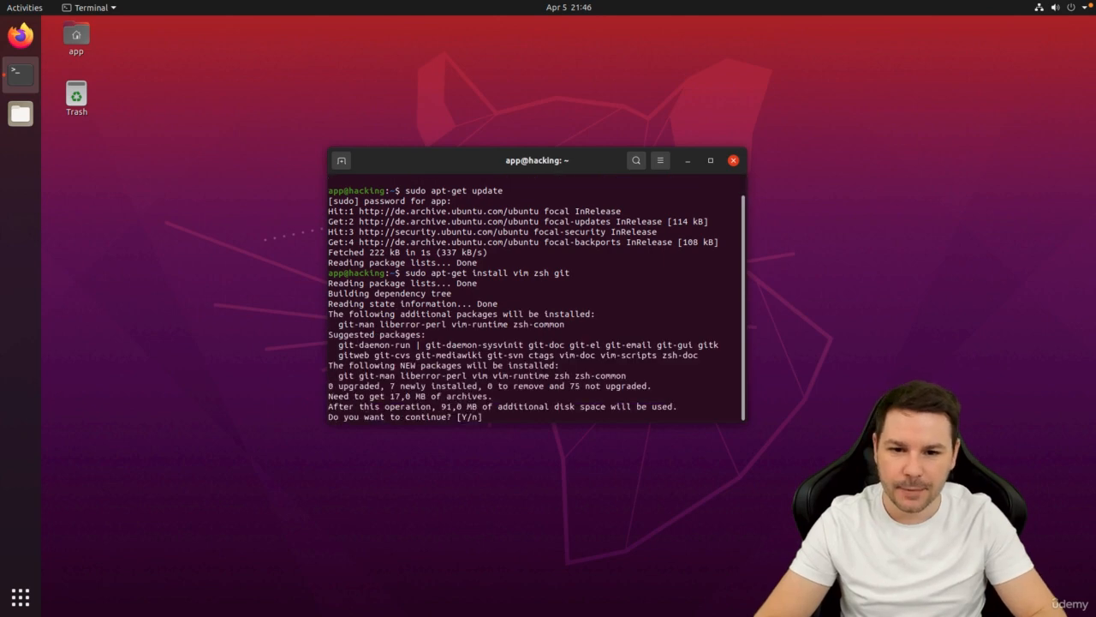
type("Y")
key("Return")
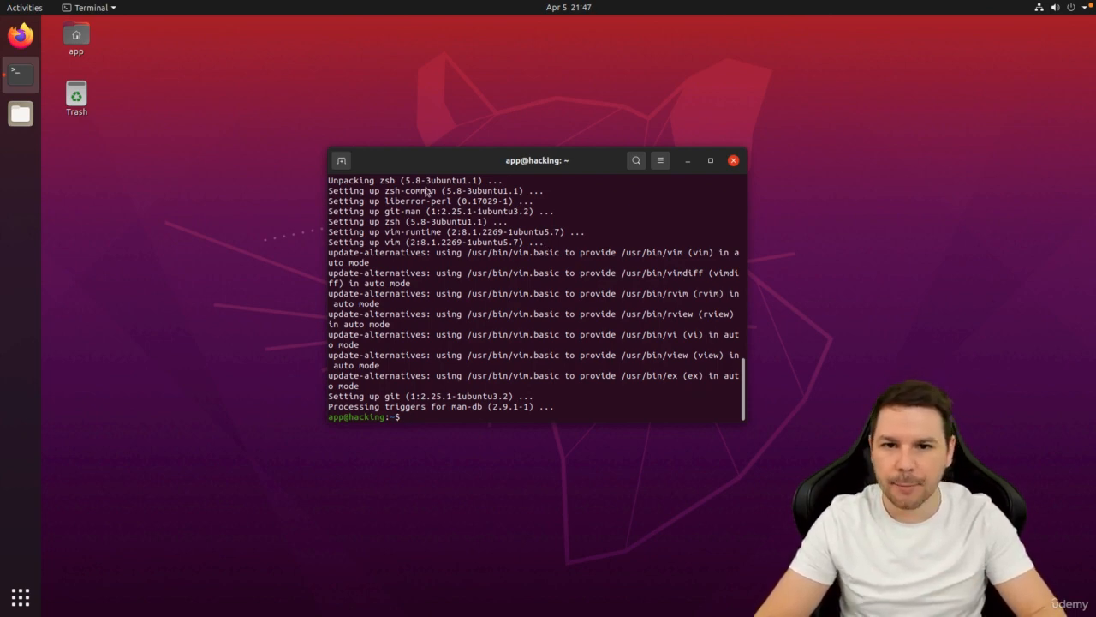
left_click(21, 36)
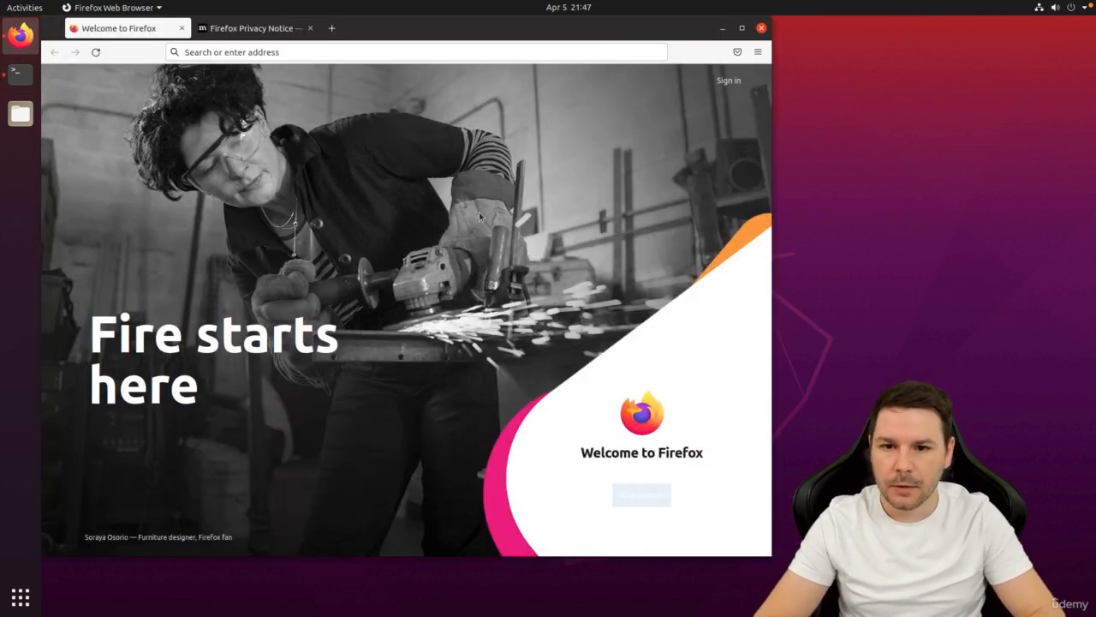
Find the ohmyzsh GitHub repository and copy its curl install command from Basic Installation.
left_click(291, 48)
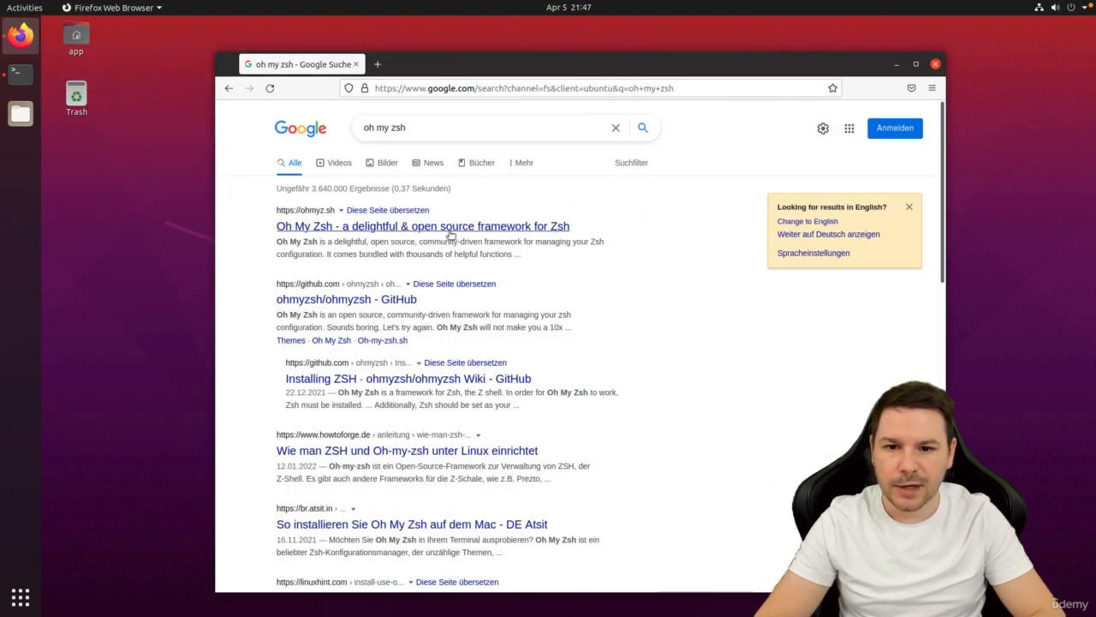
left_click(402, 299)
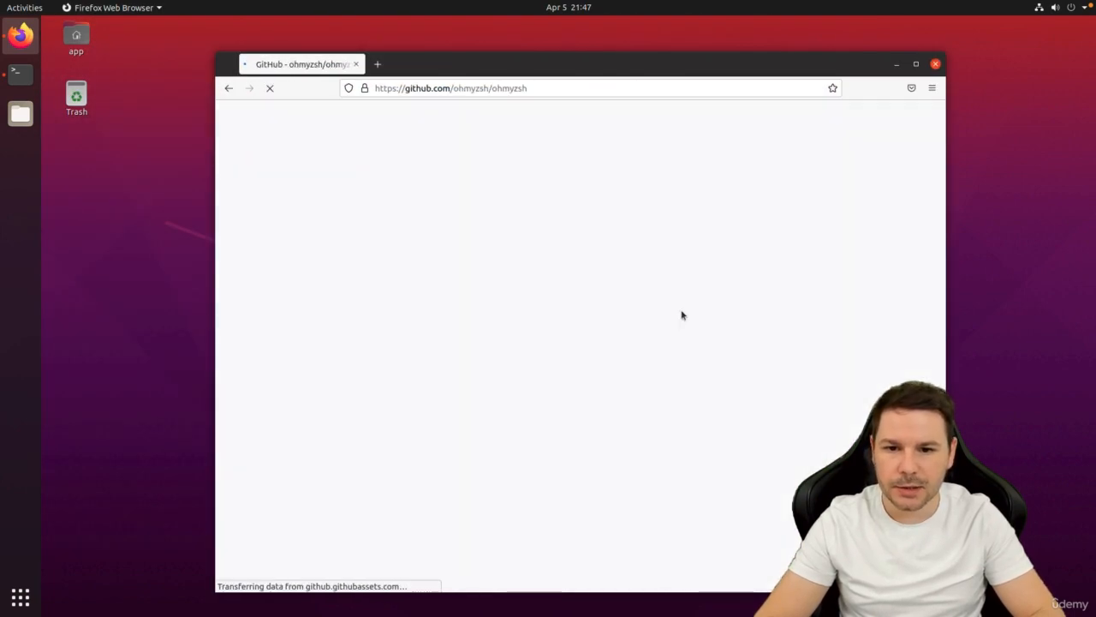
left_click_drag(940, 137, 915, 231)
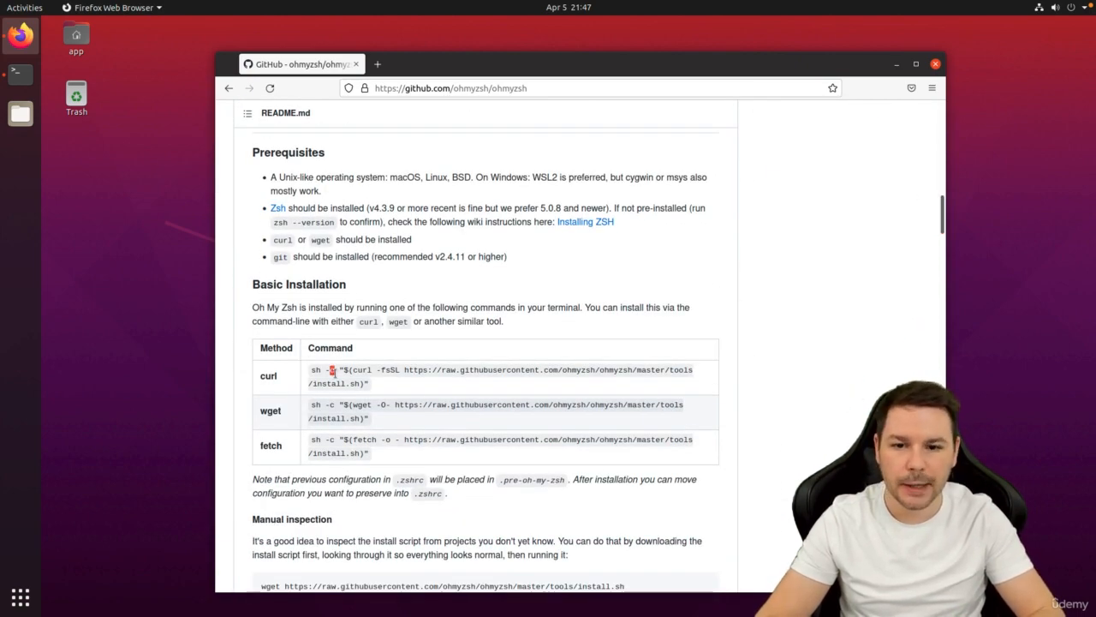
triple_click(334, 372)
key("ctrl+c")
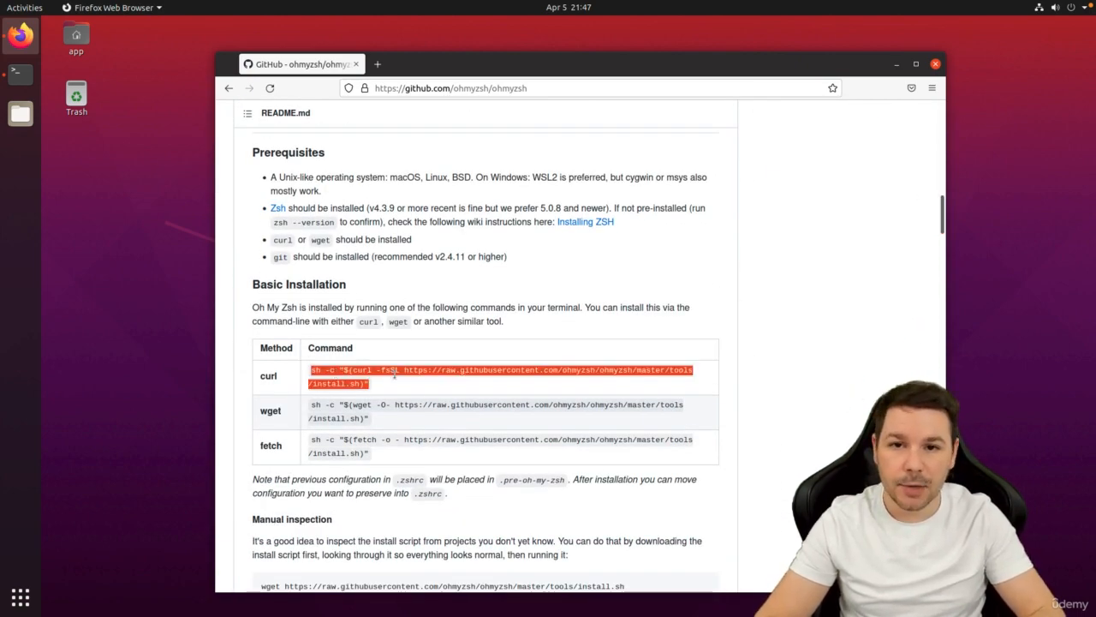
left_click(20, 74)
Try the pasted Oh My Zsh installer, then install curl with sudo apt install curl.
key("ctrl+shift+v")
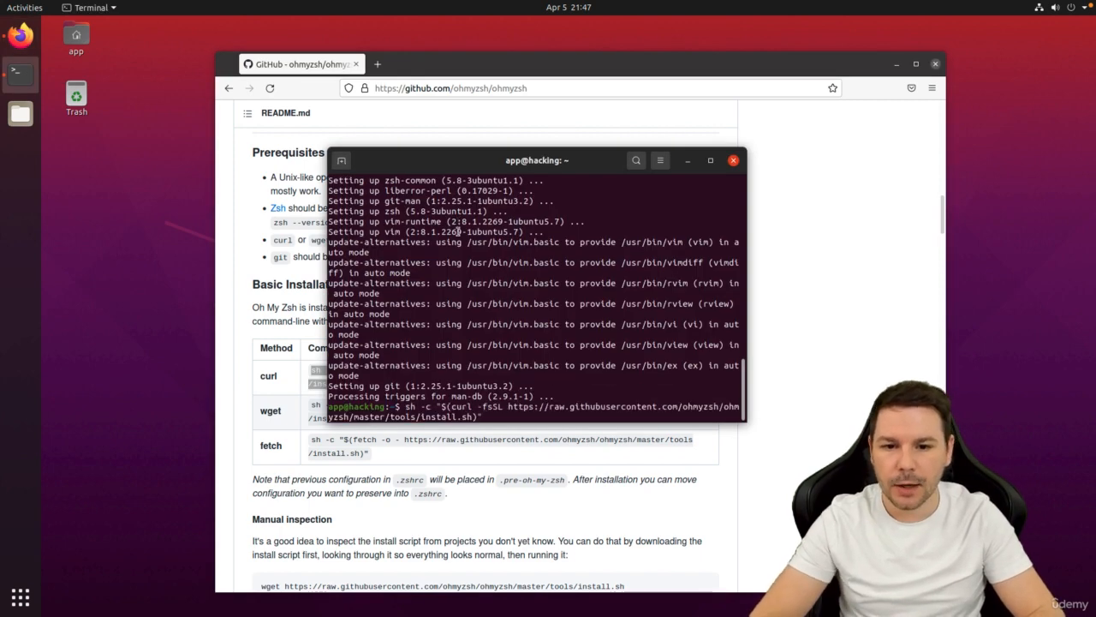
key("Return")
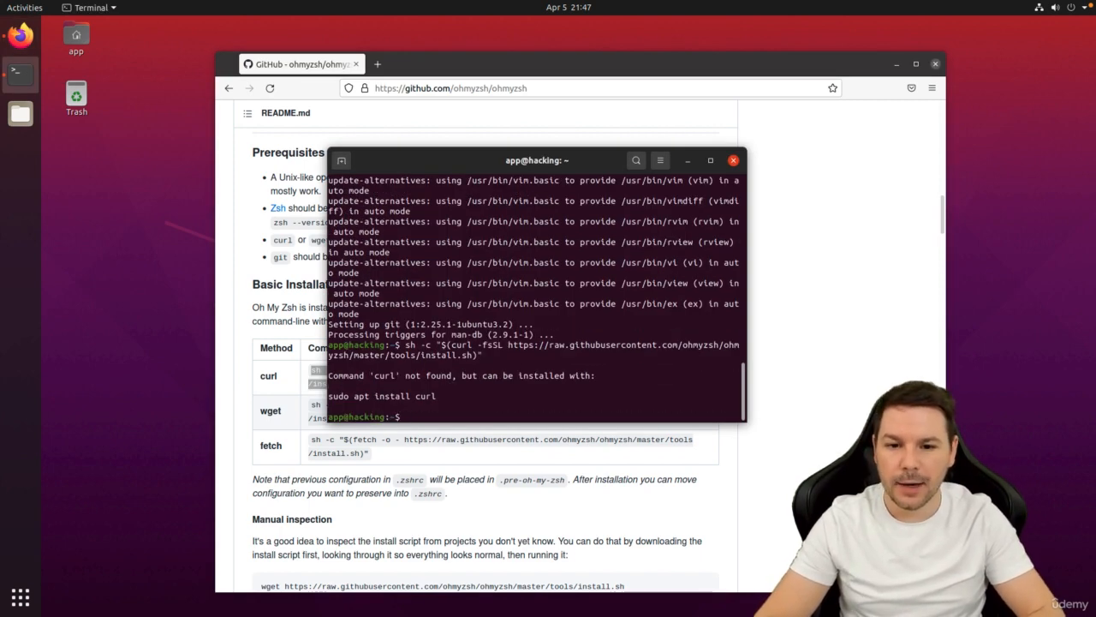
type("sudo apt install curl")
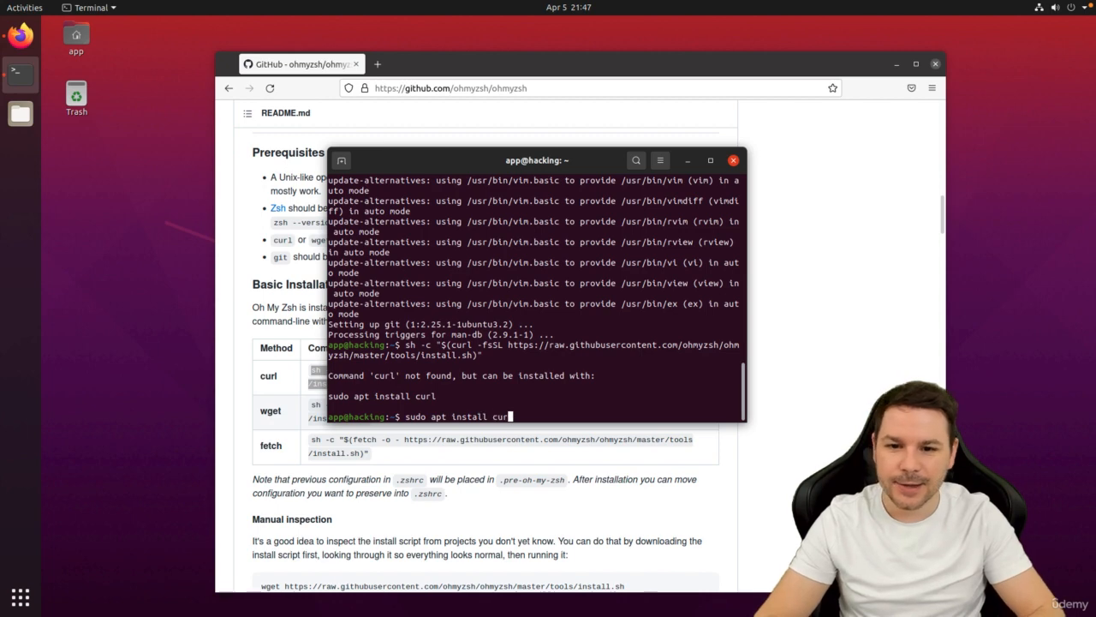
key("Return")
type("Y")
key("Return")
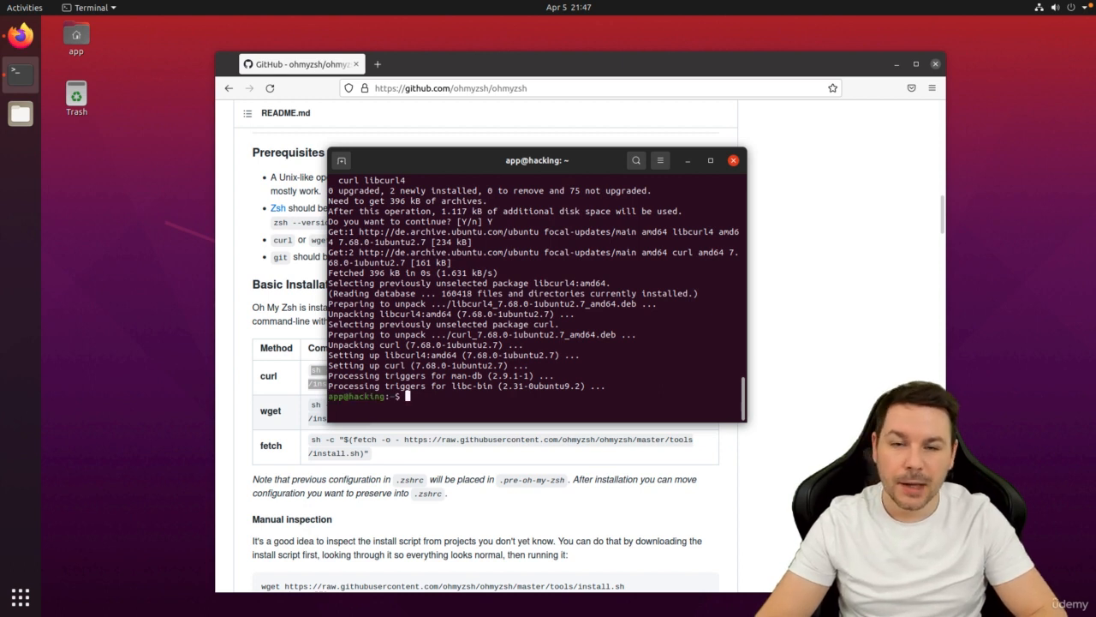
Rerun the Oh My Zsh installer, accept zsh as default shell and submit the password.
key("ctrl+shift+v")
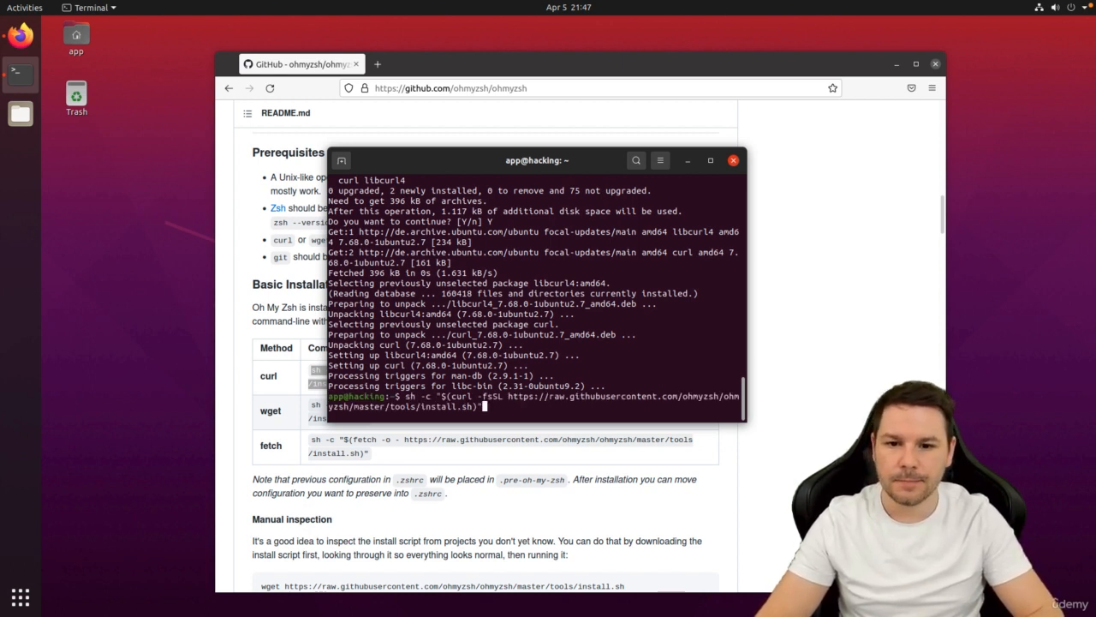
key("Return")
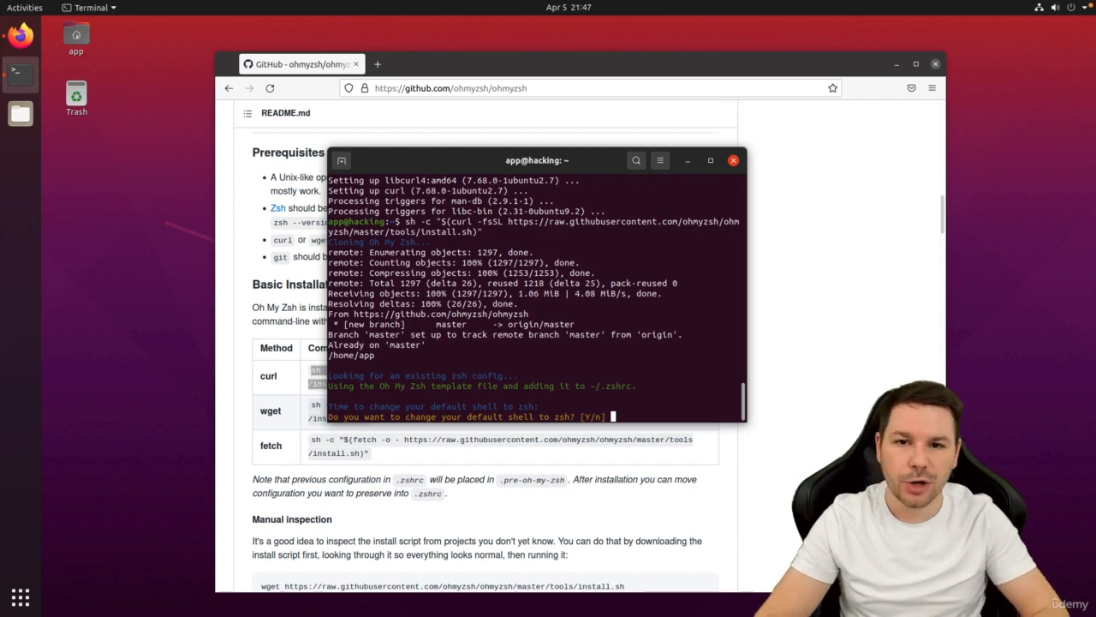
type("Y")
key("Return")
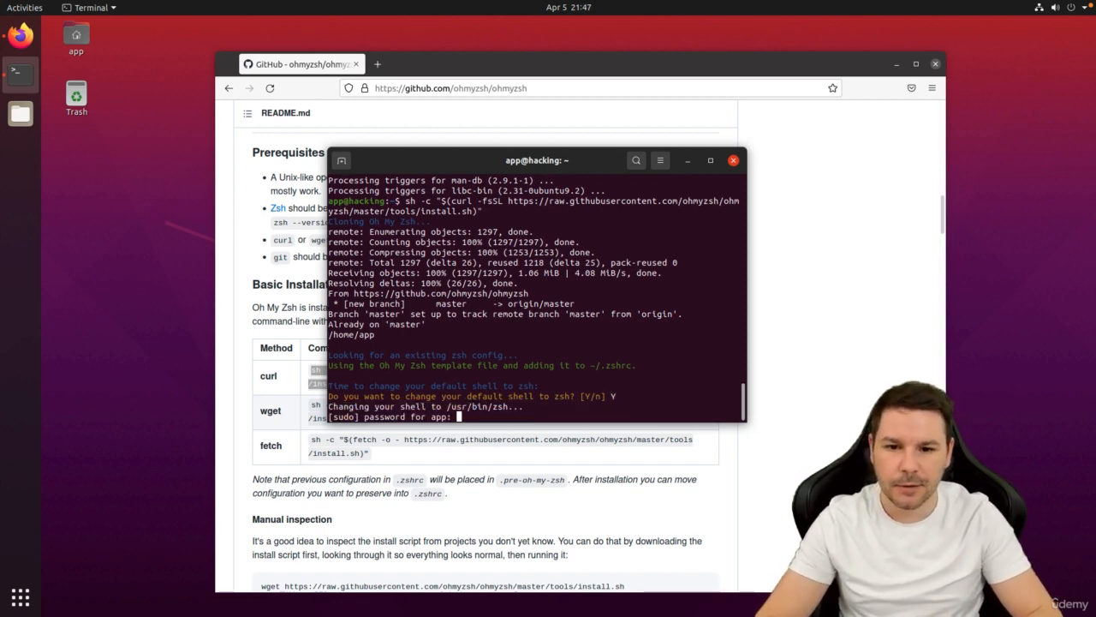
key("Return")
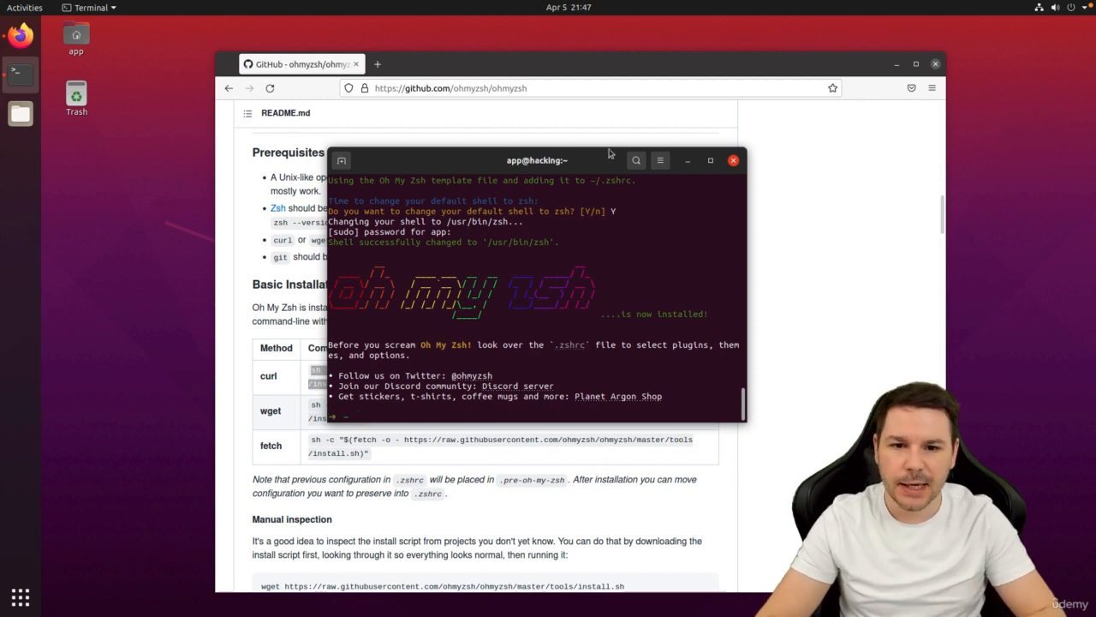
left_click(936, 64)
Switch the terminal profile from system theme colours to the Solarized dark scheme.
right_click(527, 269)
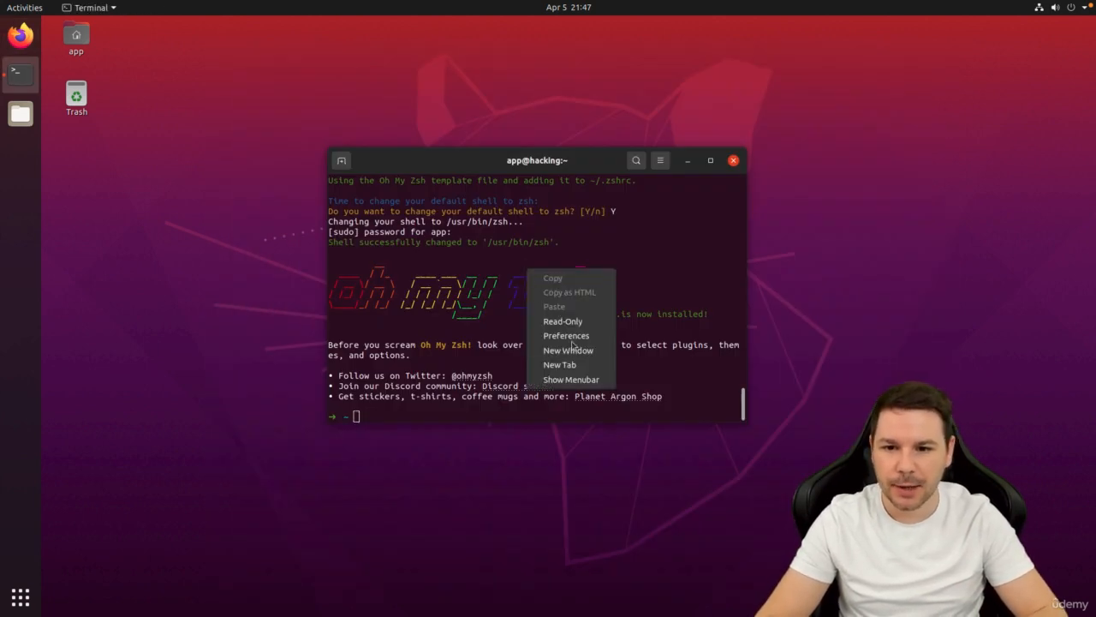
left_click(566, 335)
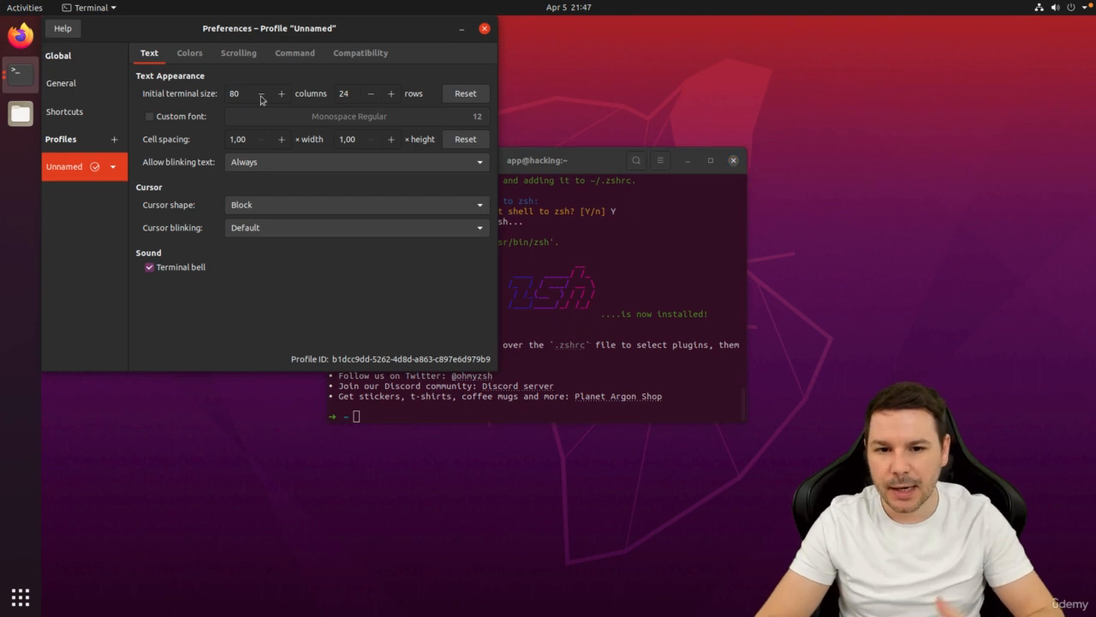
left_click(204, 56)
left_click(214, 90)
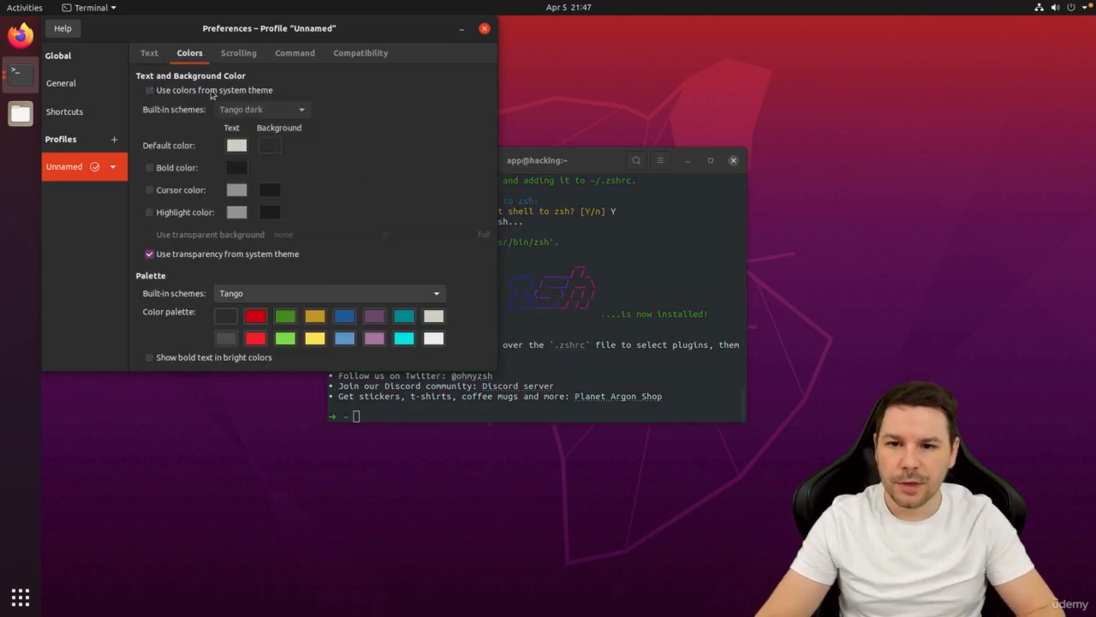
left_click_drag(559, 166, 770, 174)
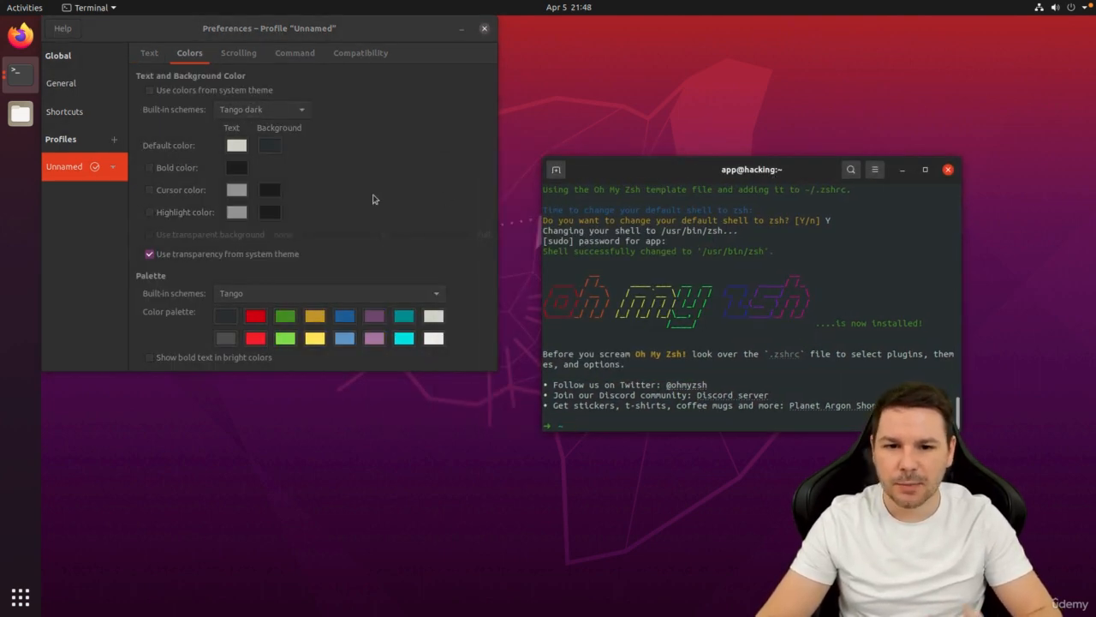
left_click(271, 113)
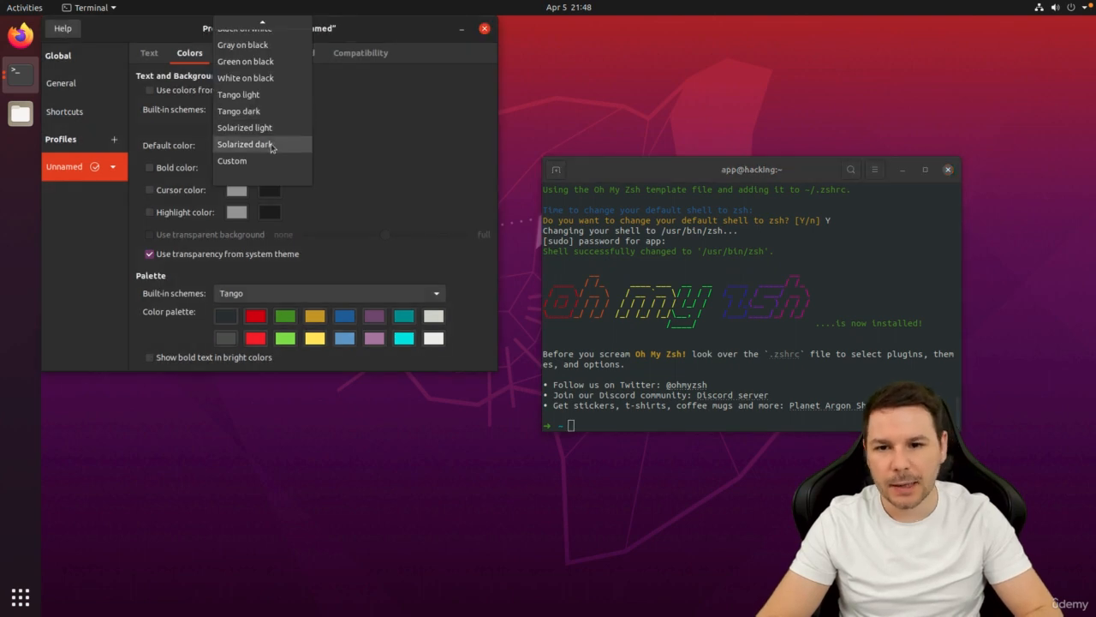
left_click(272, 144)
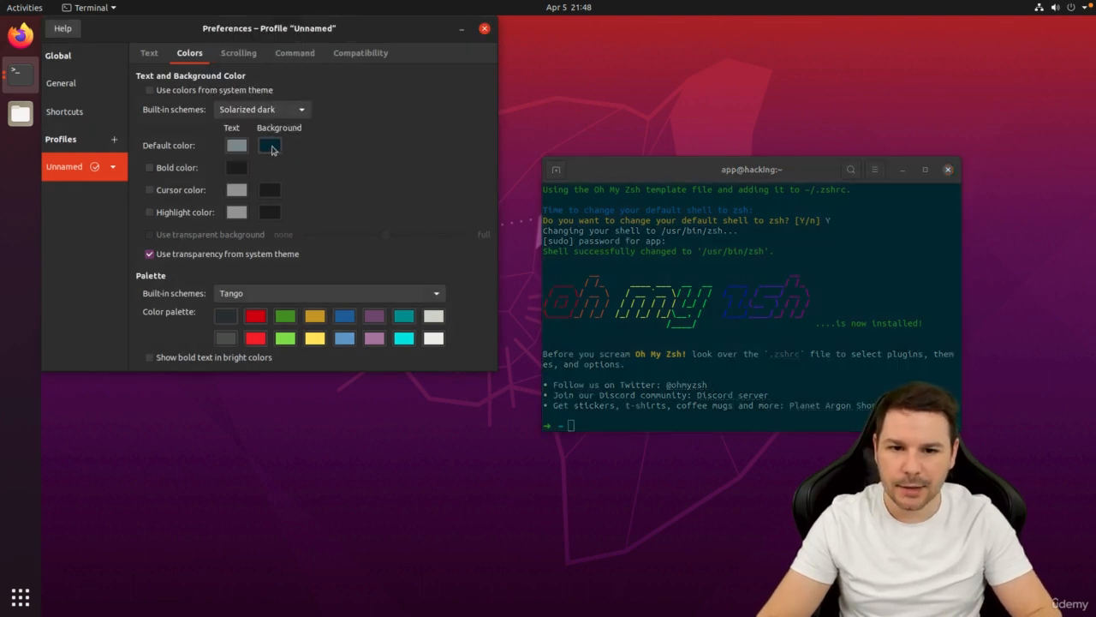
Give the profile a very dark teal background and a custom text colour.
left_click(271, 147)
left_click(220, 166)
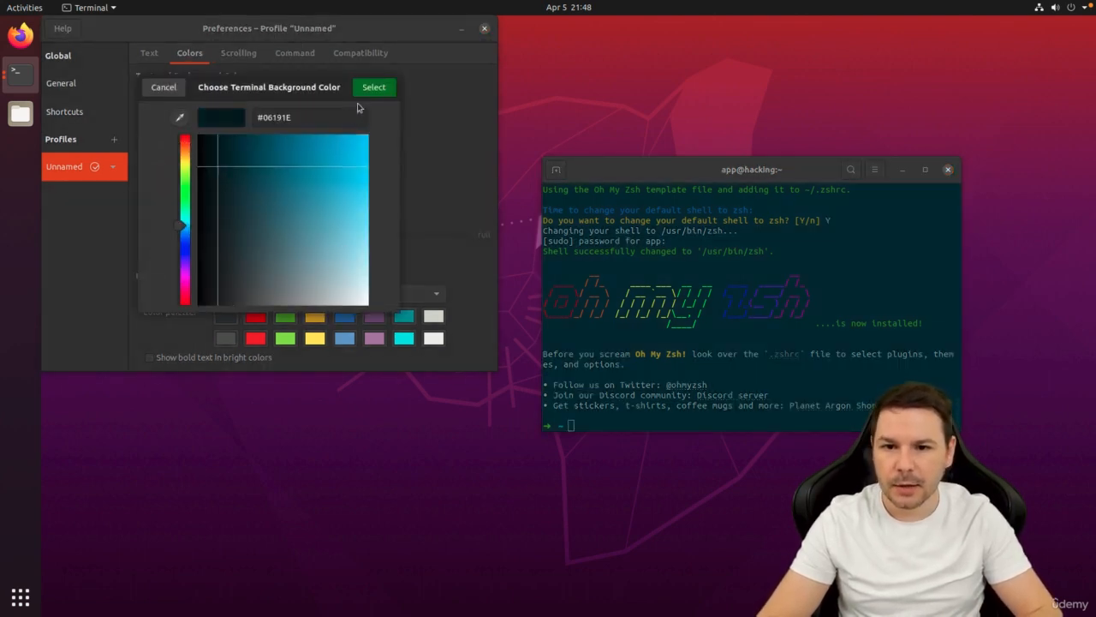
left_click(373, 87)
left_click(240, 149)
left_click_drag(297, 181, 347, 307)
left_click(367, 88)
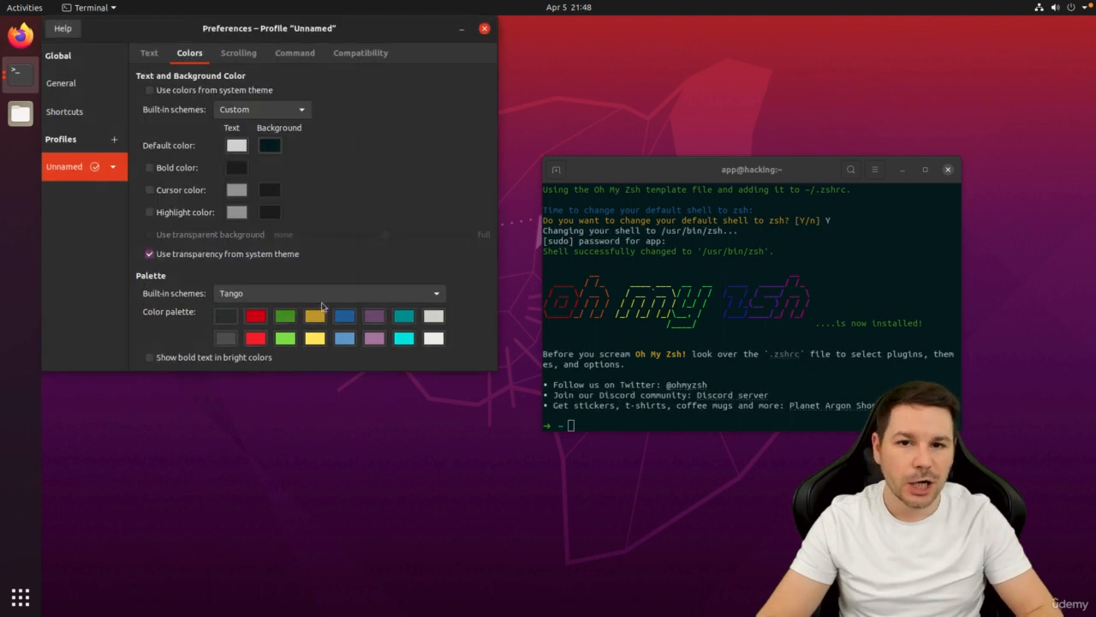
Brighten palette colours 1-6: lighter red, bright green, bright yellow, blue, magenta, light cyan.
left_click(254, 317)
left_click(367, 88)
left_click_drag(358, 213, 448, 234)
left_click(285, 316)
left_click(367, 88)
left_click(316, 316)
left_click(368, 88)
left_click(344, 316)
left_click(368, 88)
left_click(374, 317)
left_click(369, 88)
left_click(404, 316)
left_click(368, 89)
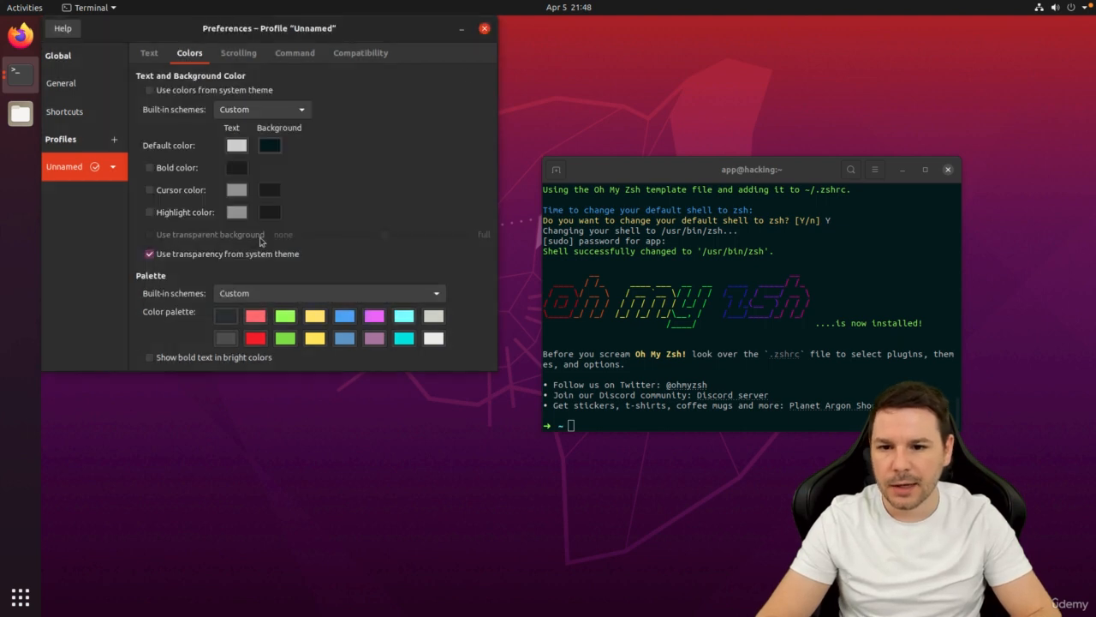
Enable a partly transparent terminal background and close the profile preferences.
left_click(202, 256)
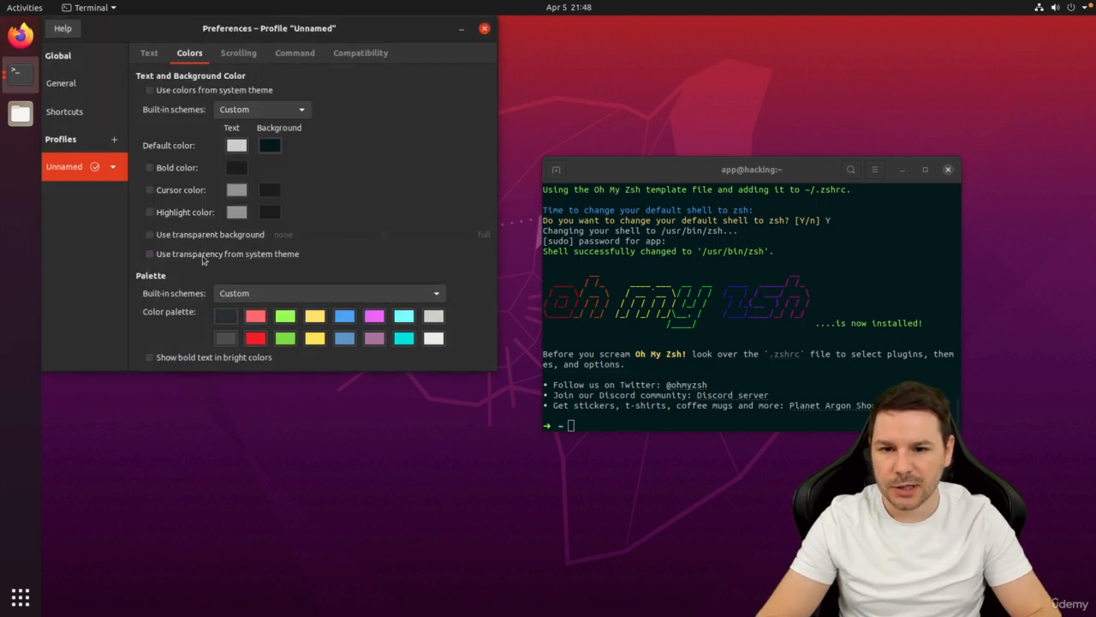
left_click(224, 236)
left_click_drag(384, 242, 323, 238)
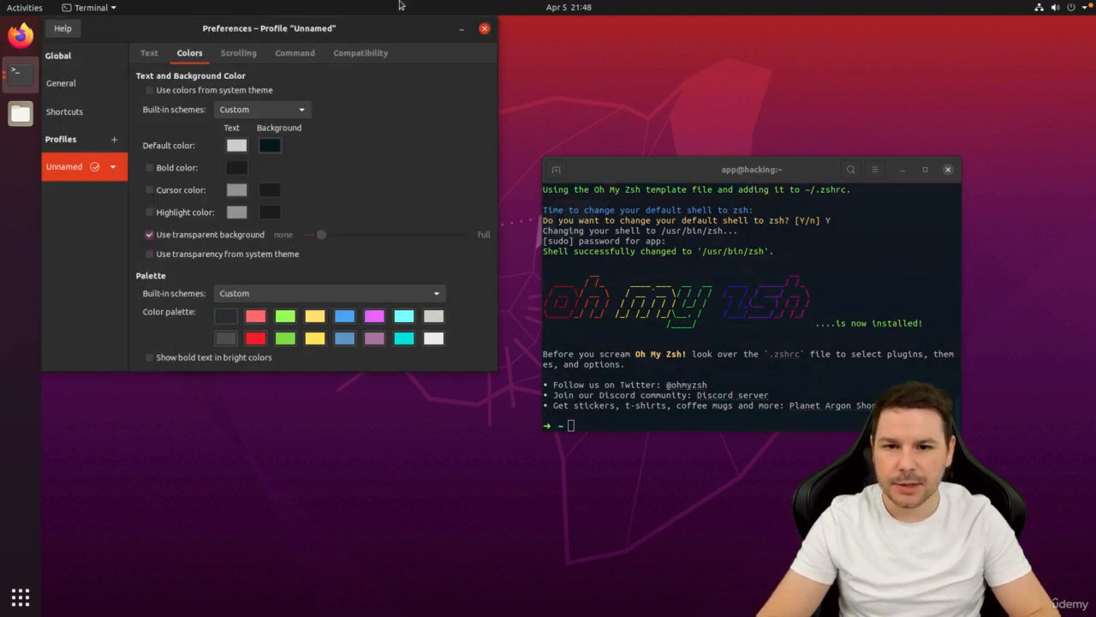
left_click(485, 28)
left_click(925, 169)
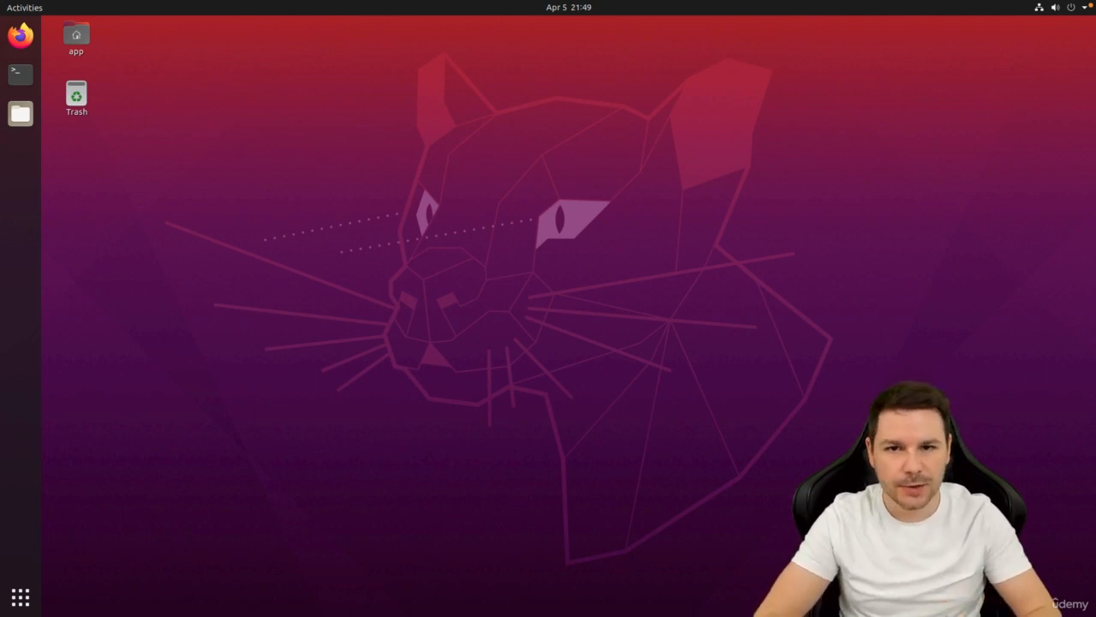
Move black.png into the Home folder and set it as the desktop wallpaper.
left_click(20, 113)
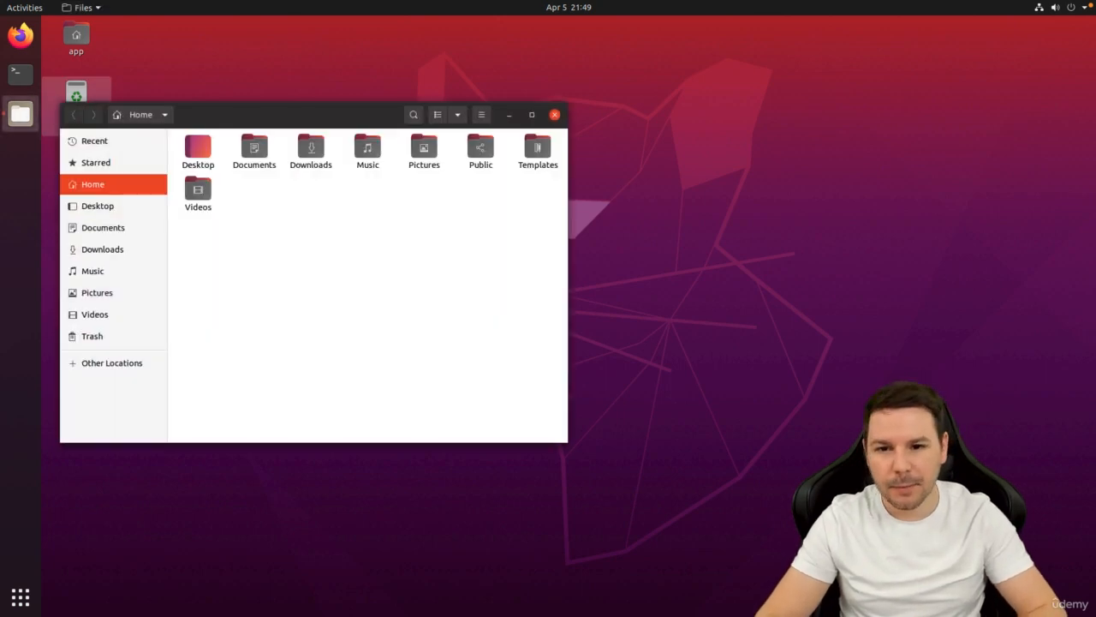
left_click_drag(196, 232, 380, 247)
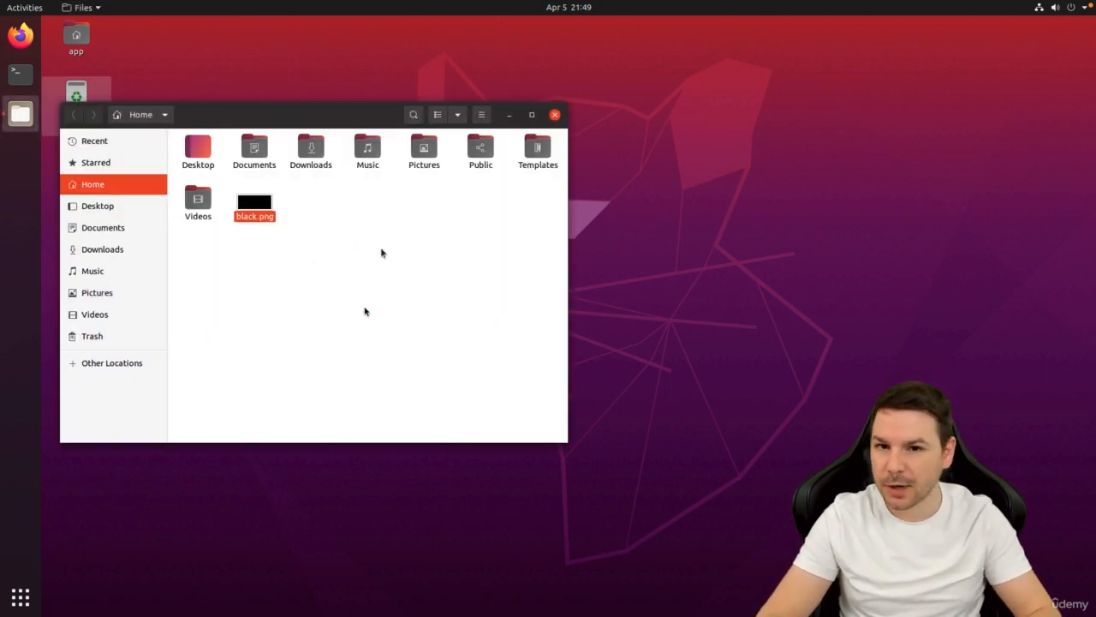
right_click(262, 206)
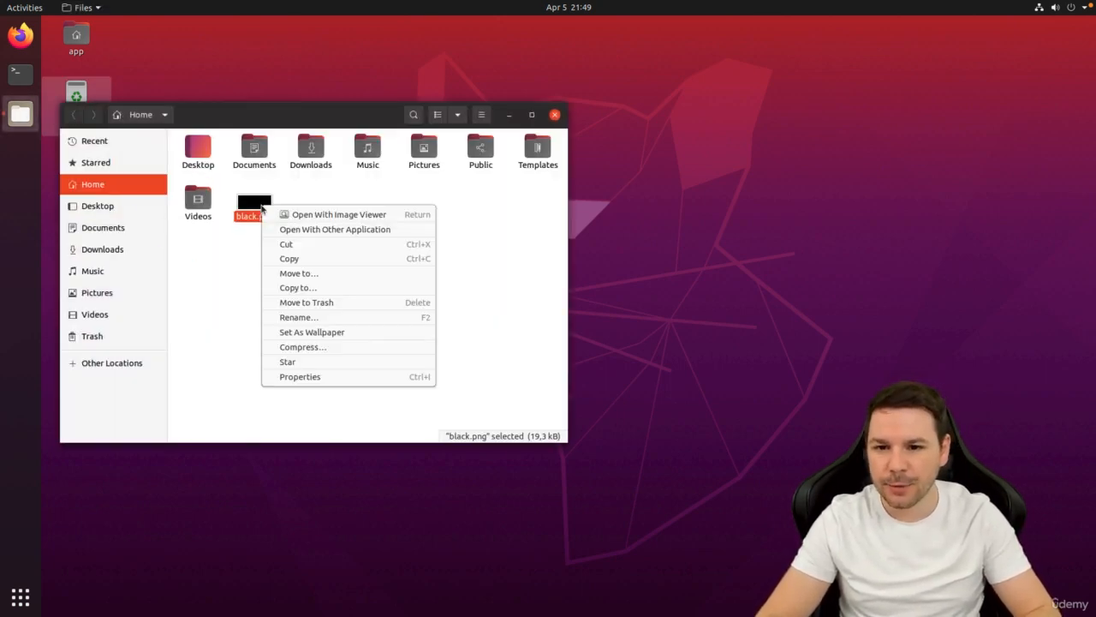
left_click(342, 333)
left_click(555, 115)
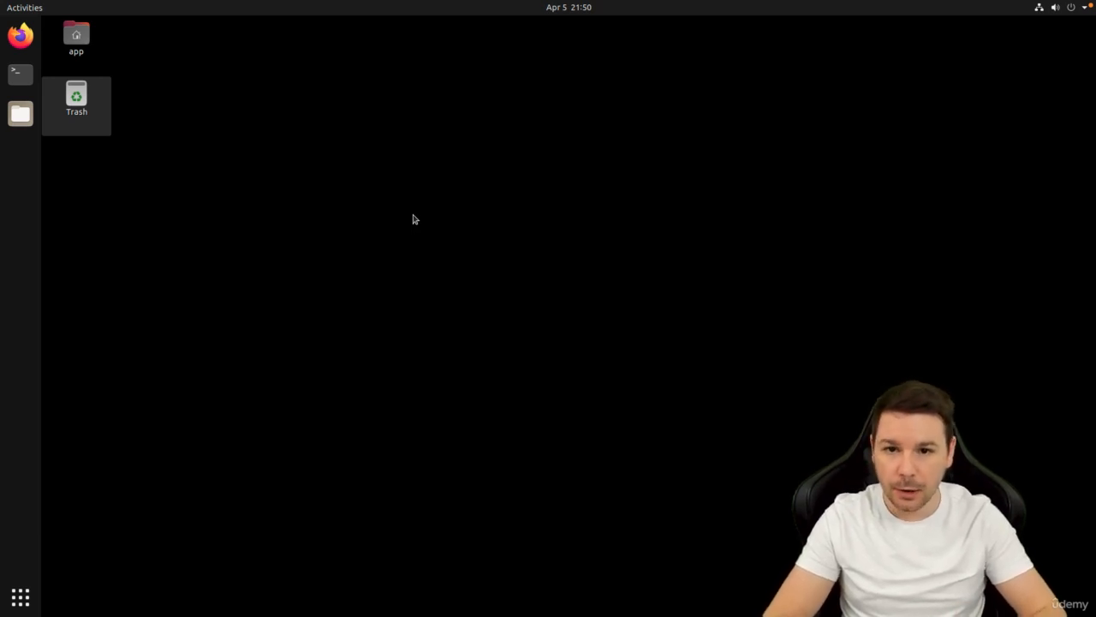
Reassign the Launch terminal shortcut to Ctrl+T, then open a terminal with Ctrl+T.
left_click(1042, 9)
left_click(959, 111)
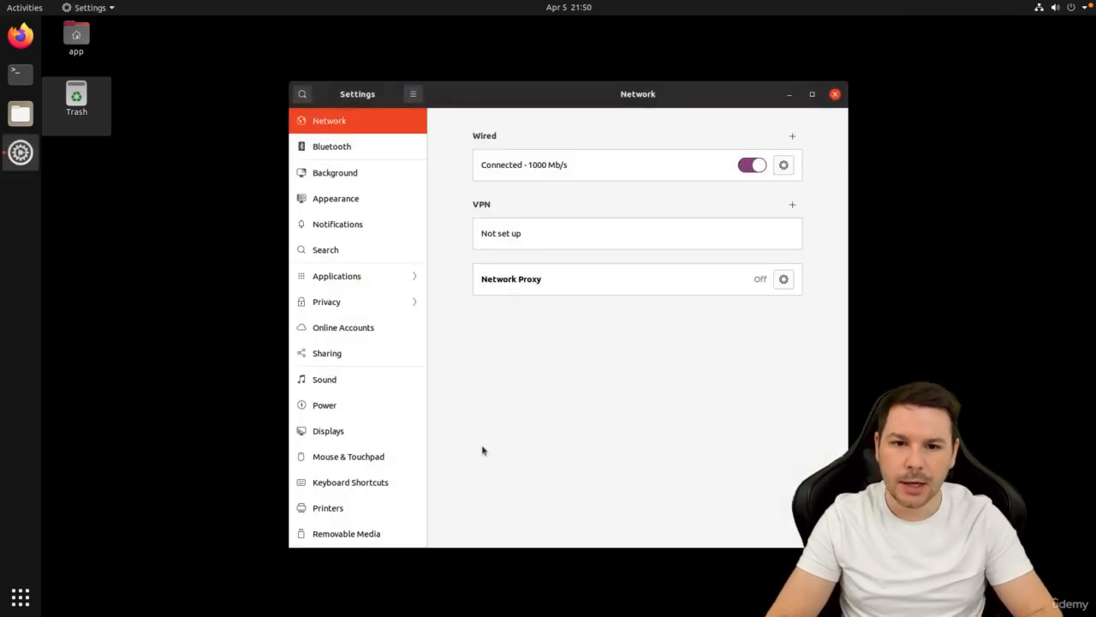
left_click(346, 484)
left_click(760, 101)
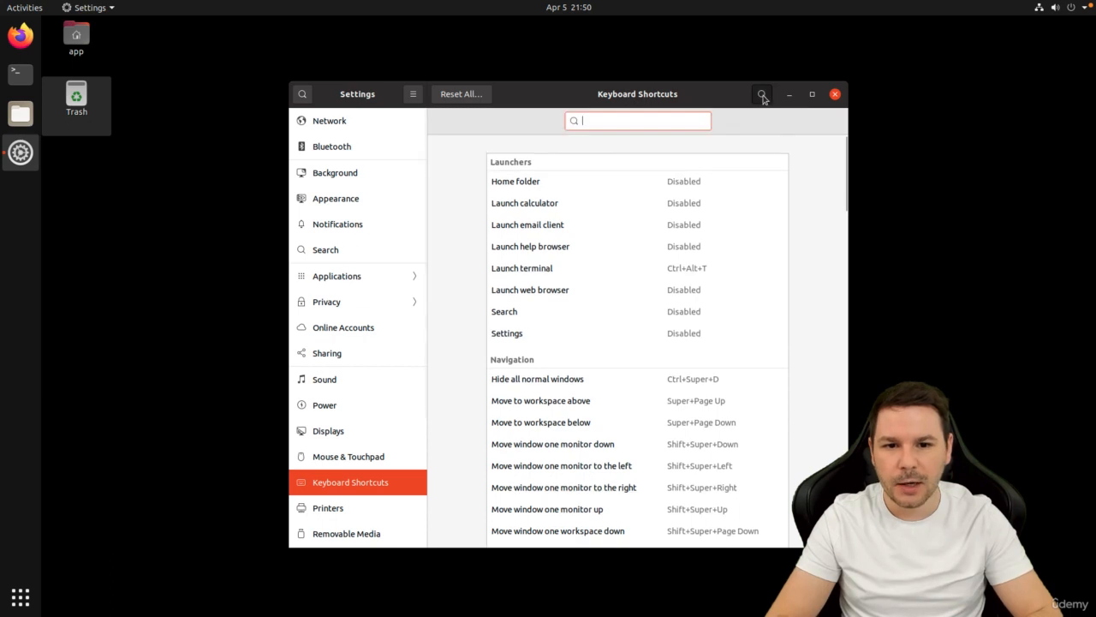
type("termin")
left_click(705, 181)
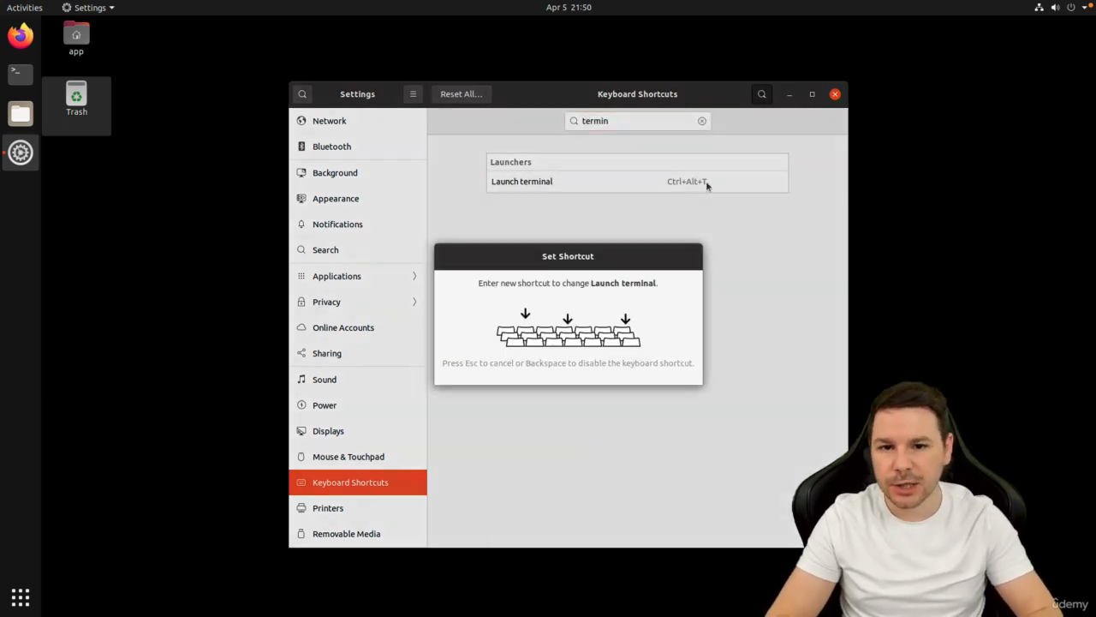
key("ctrl+t")
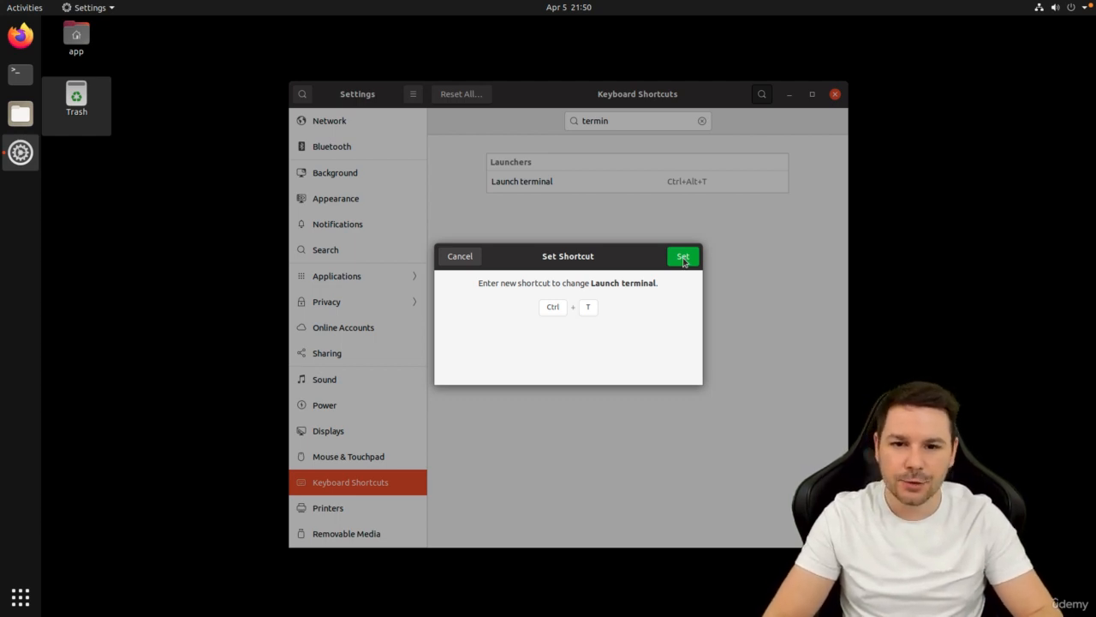
left_click(683, 257)
key("ctrl+q")
key("ctrl+t")
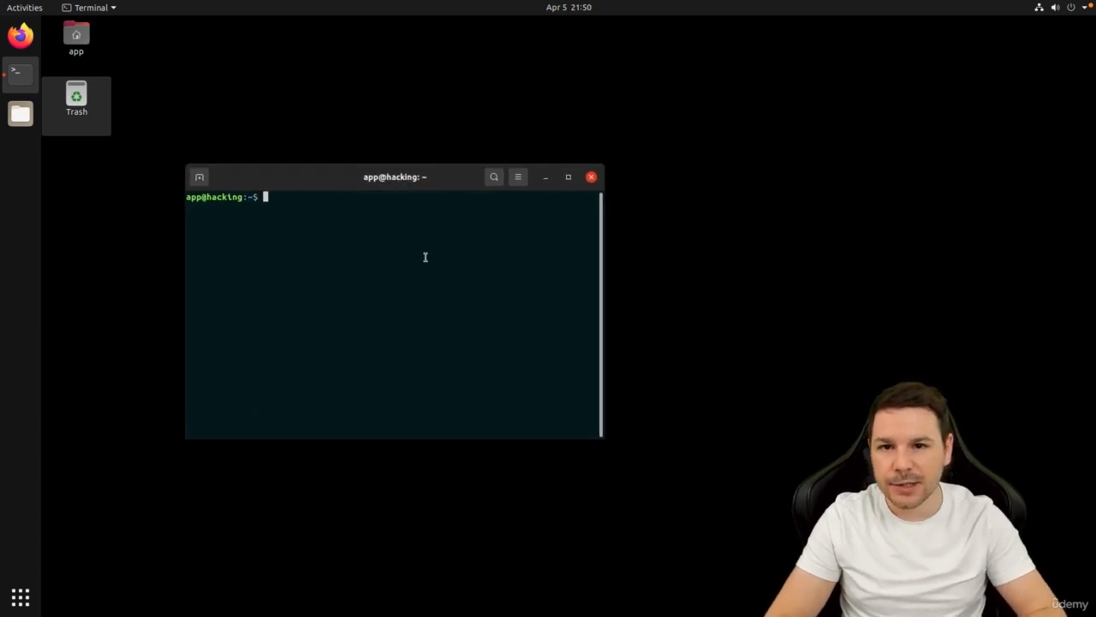
Run zsh, exit back to bash, close the terminal and expand Power Off / Log Out.
type("zsh")
key("Return")
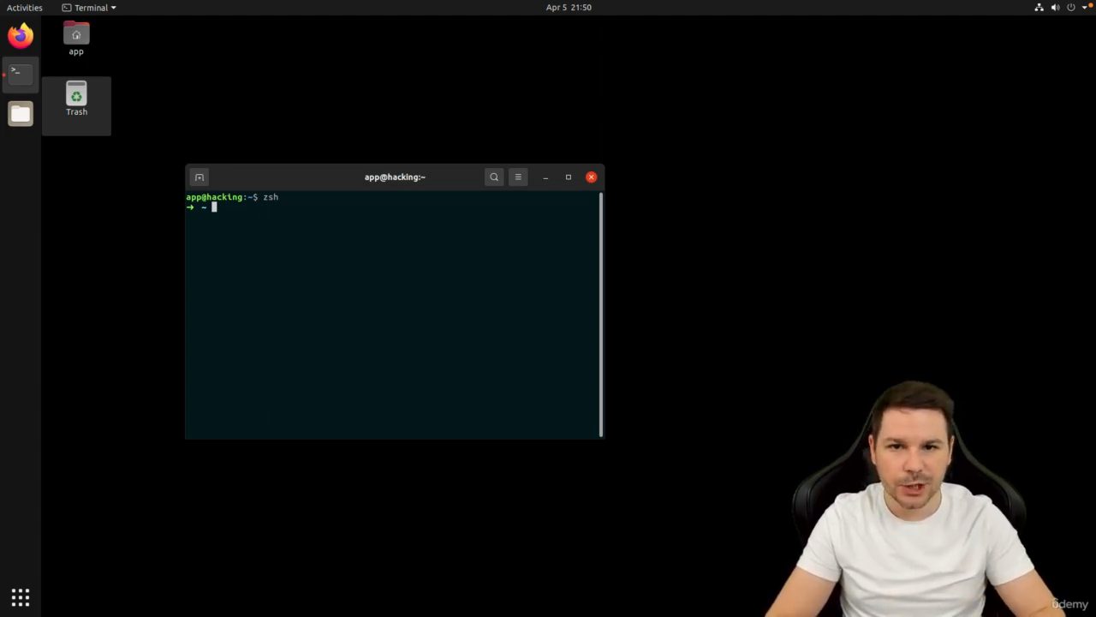
type("exit")
key("Return")
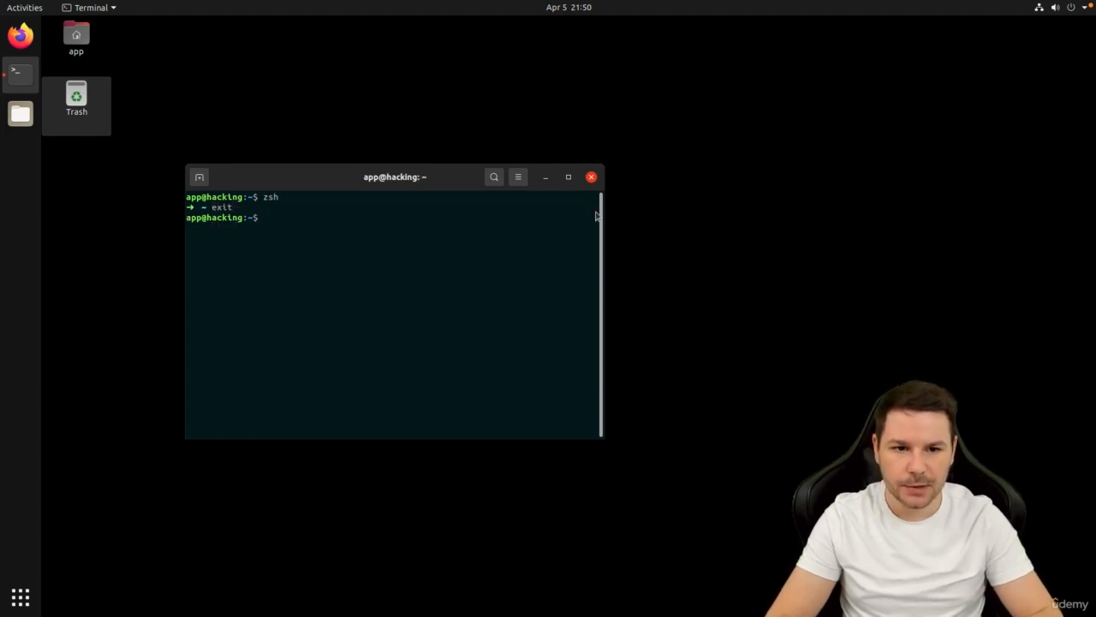
key("ctrl+d")
left_click(1058, 15)
left_click(1013, 149)
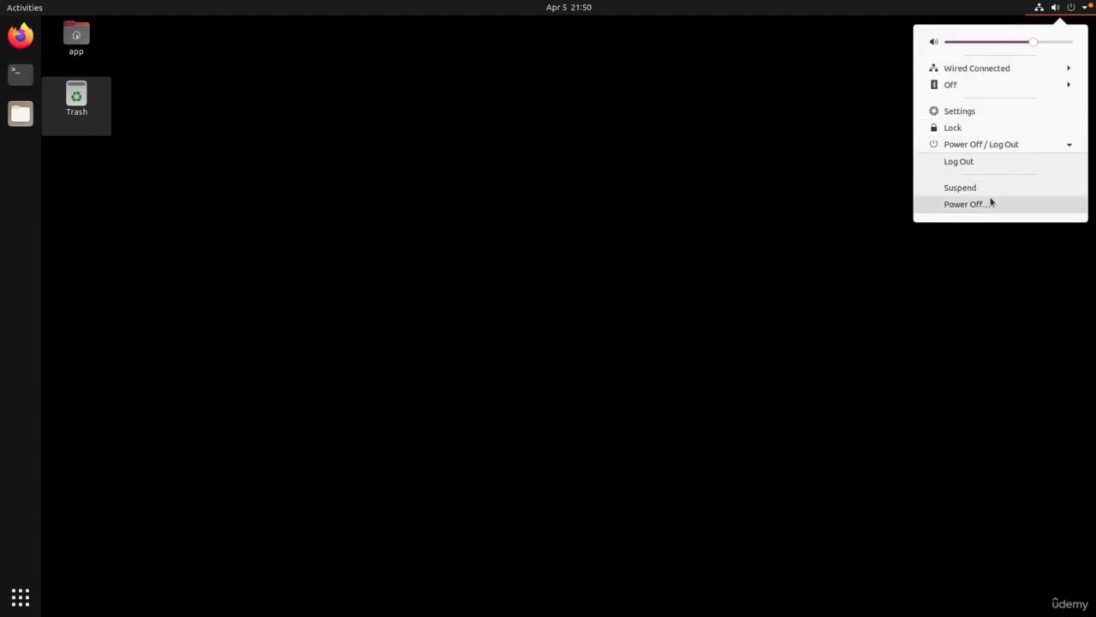
Log out, sign back in with the account password, and open a terminal with Ctrl+Alt+T.
left_click(959, 159)
left_click(609, 343)
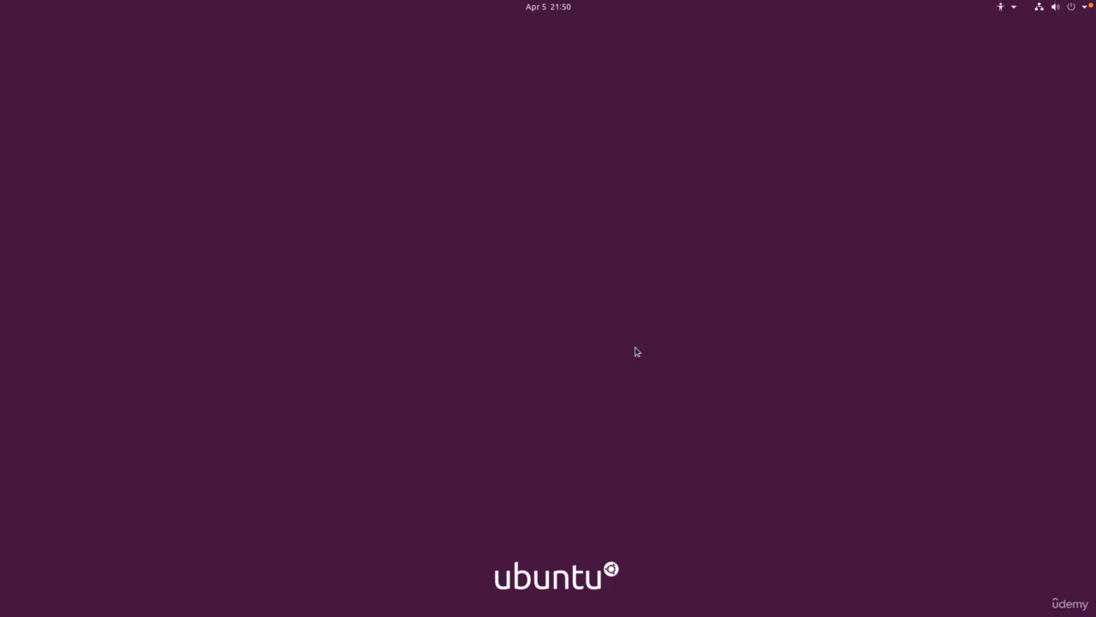
left_click(543, 307)
type("●●●●●●●")
key("Return")
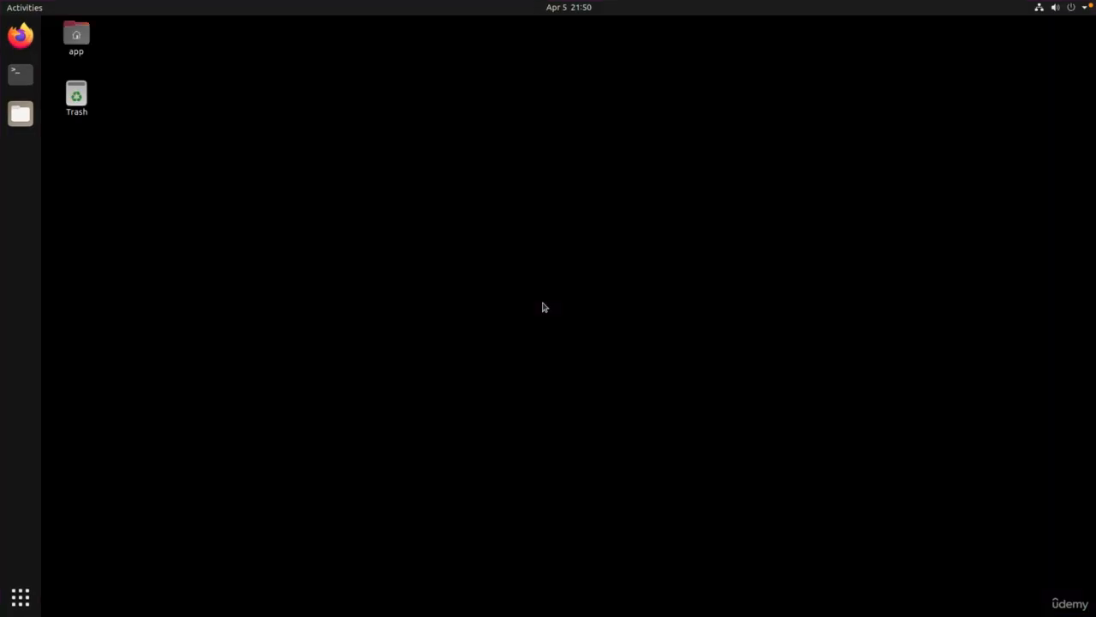
key("ctrl+alt+t")
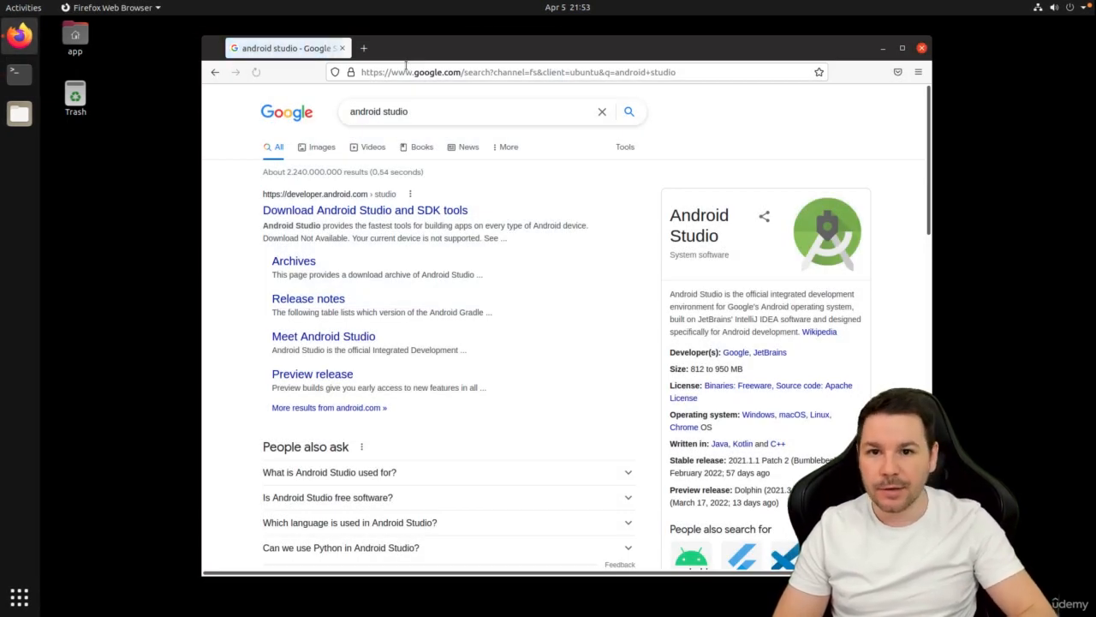
Accept the Android Studio terms and save android-studio-2021.1.1.22-linux.tar.gz for Linux.
left_click(402, 213)
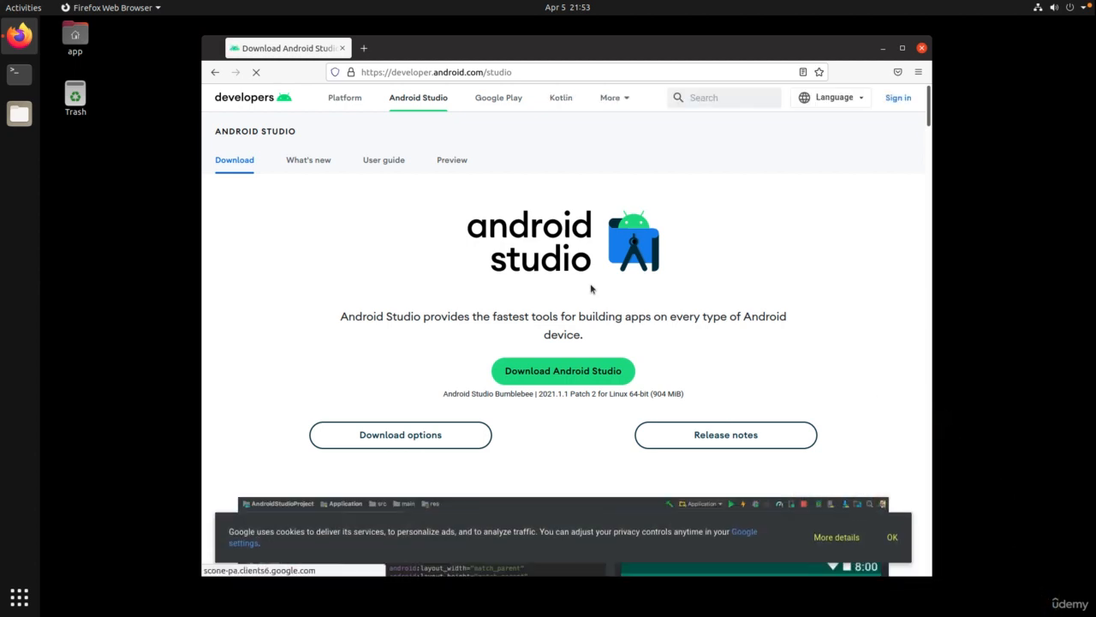
left_click(591, 370)
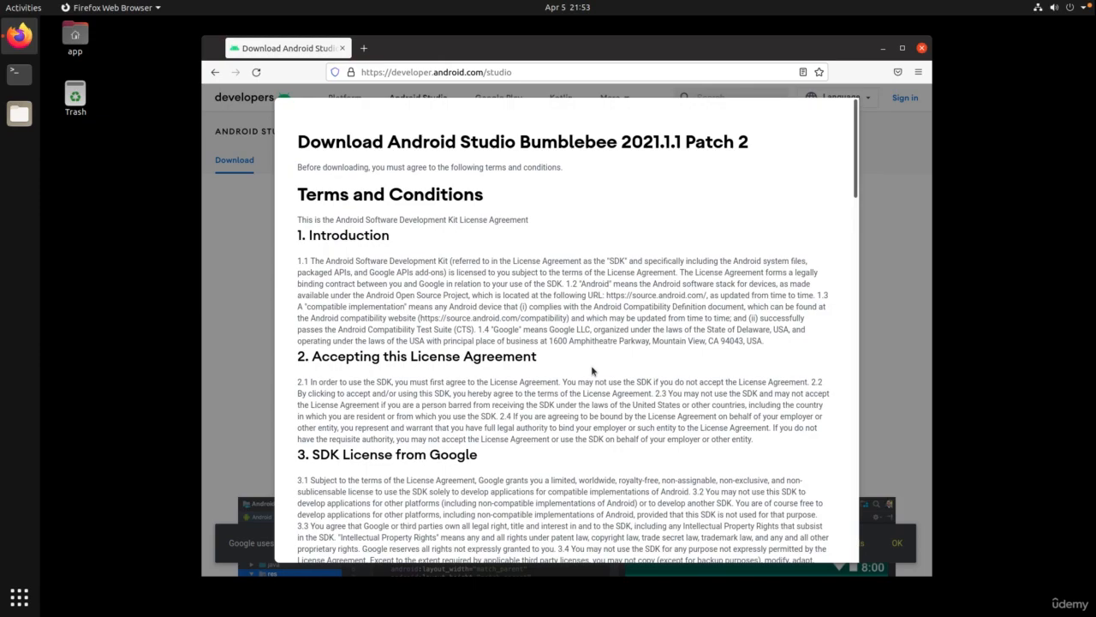
scroll(843, 233, "down", 4)
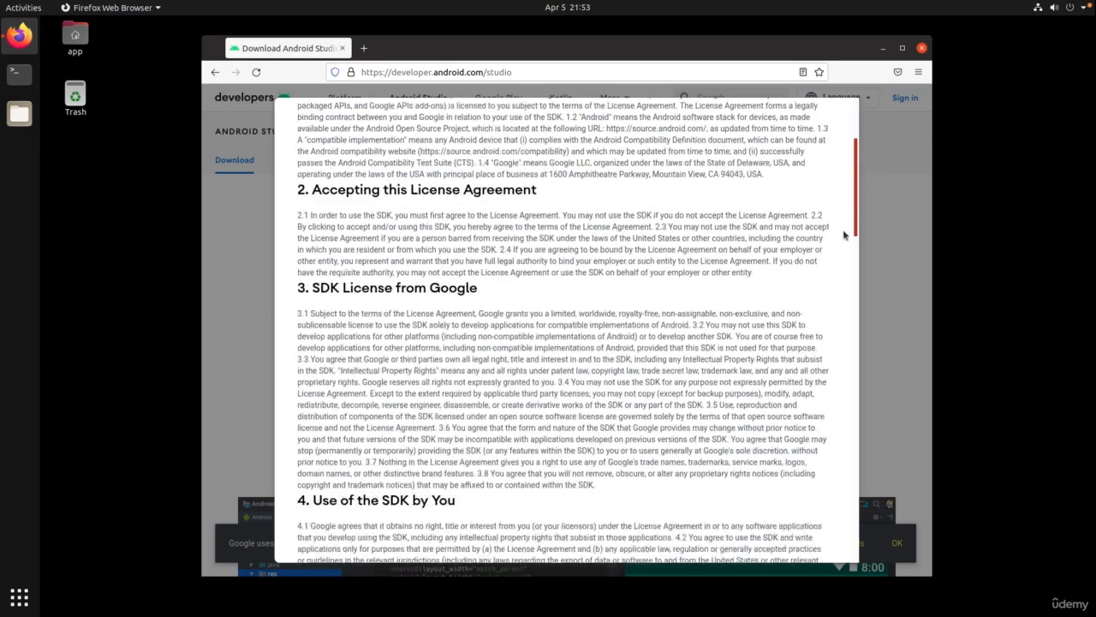
scroll(843, 233, "down", 20)
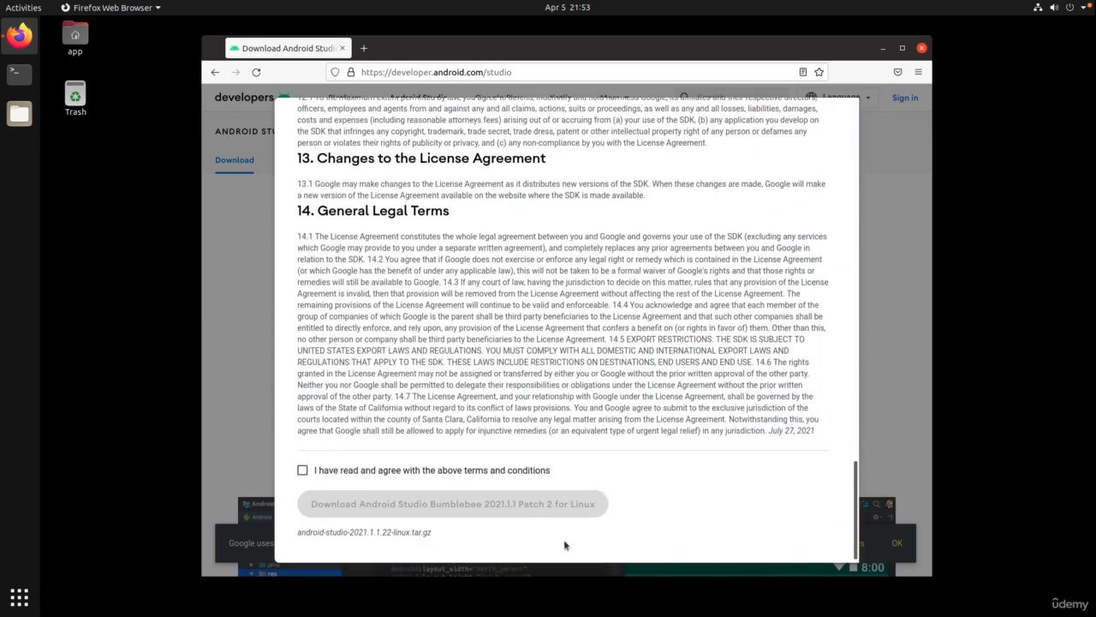
left_click(468, 472)
left_click(484, 505)
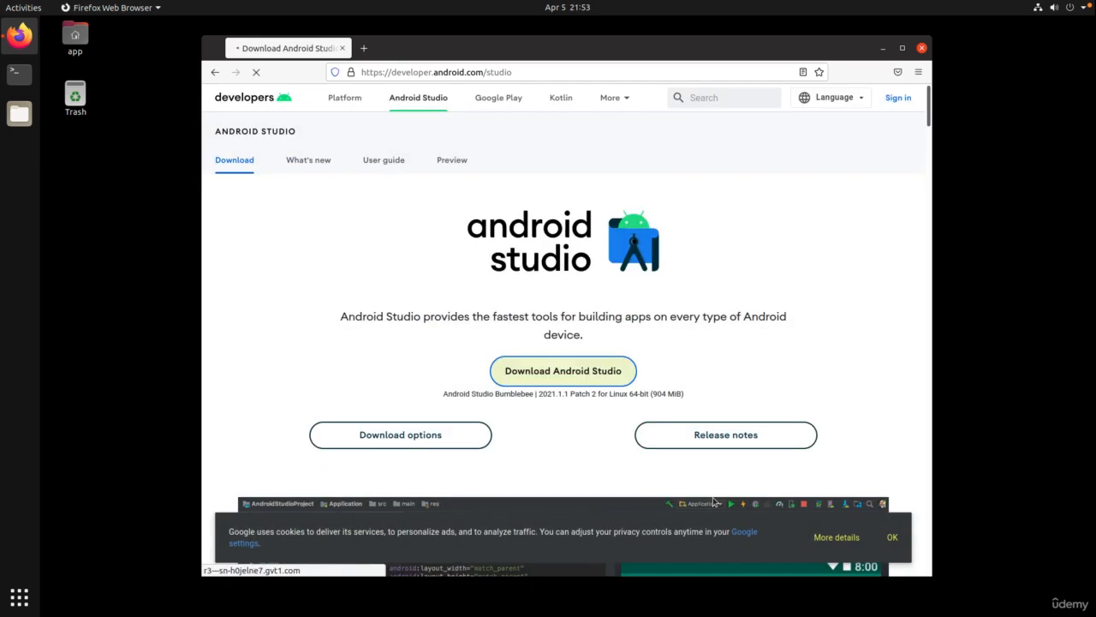
left_click(473, 351)
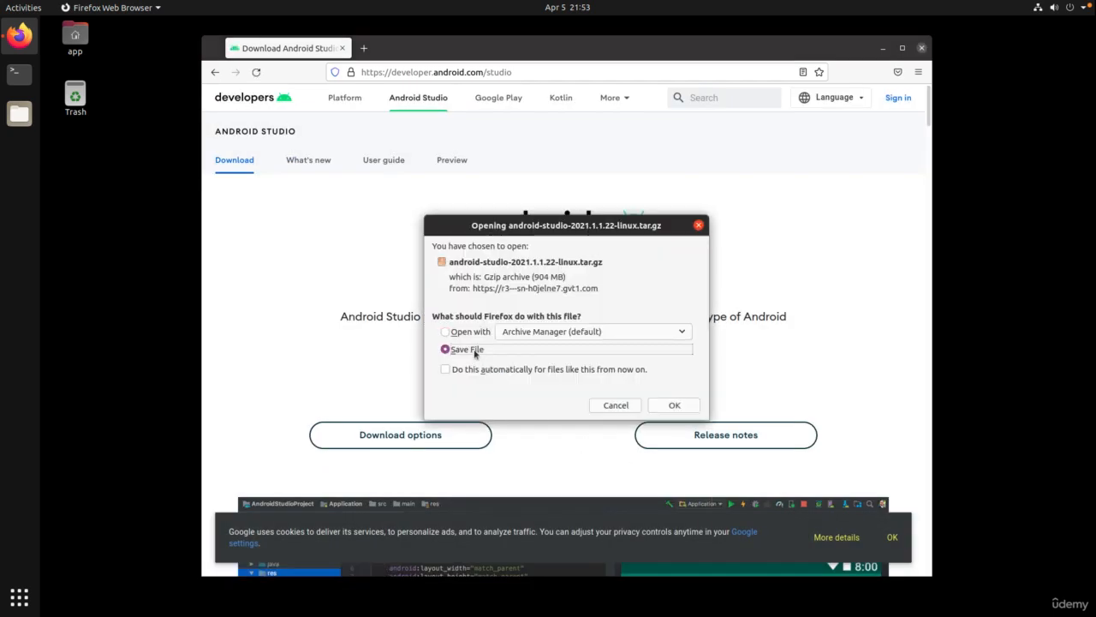
left_click(685, 403)
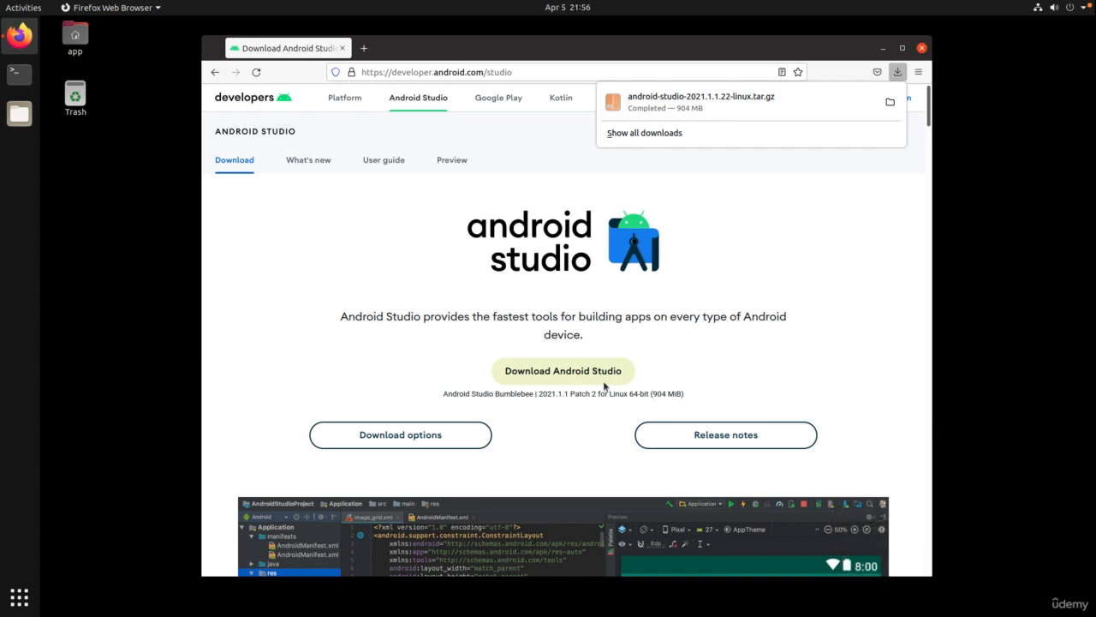
Extract the android-studio folder into Downloads, show it in Files, and close Archive Manager.
left_click(776, 100)
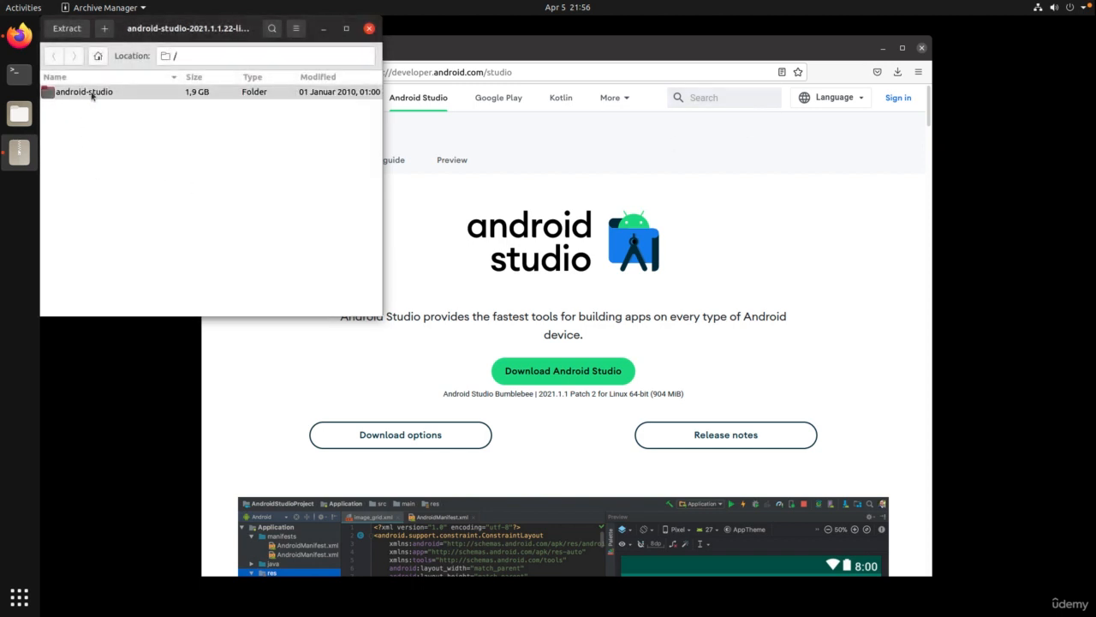
left_click(91, 95)
left_click(75, 34)
key("alt+Up")
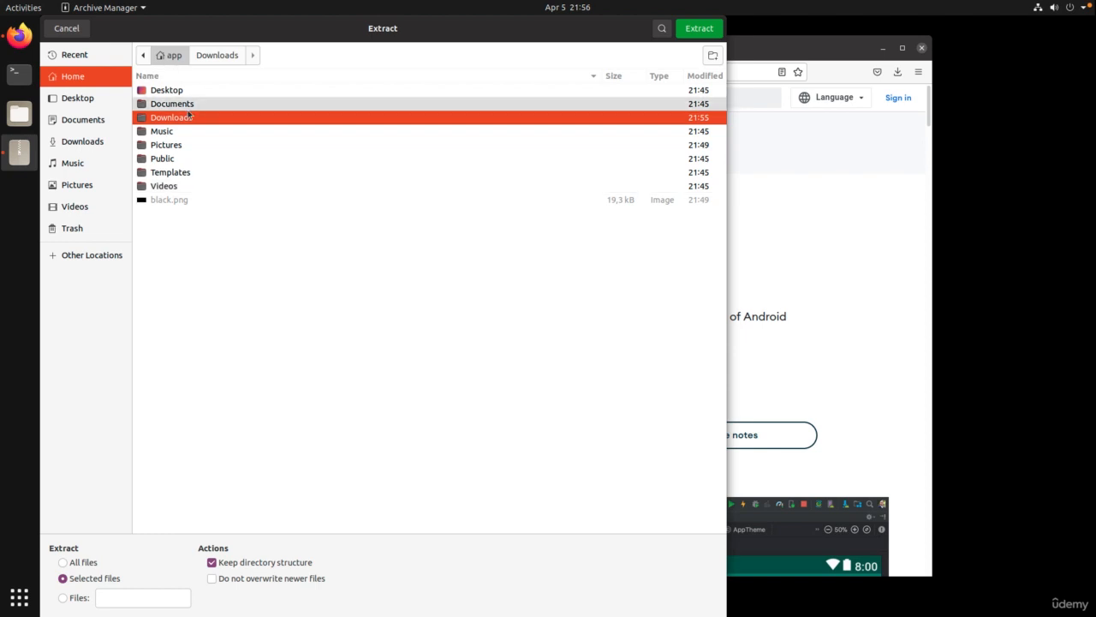
left_click(698, 29)
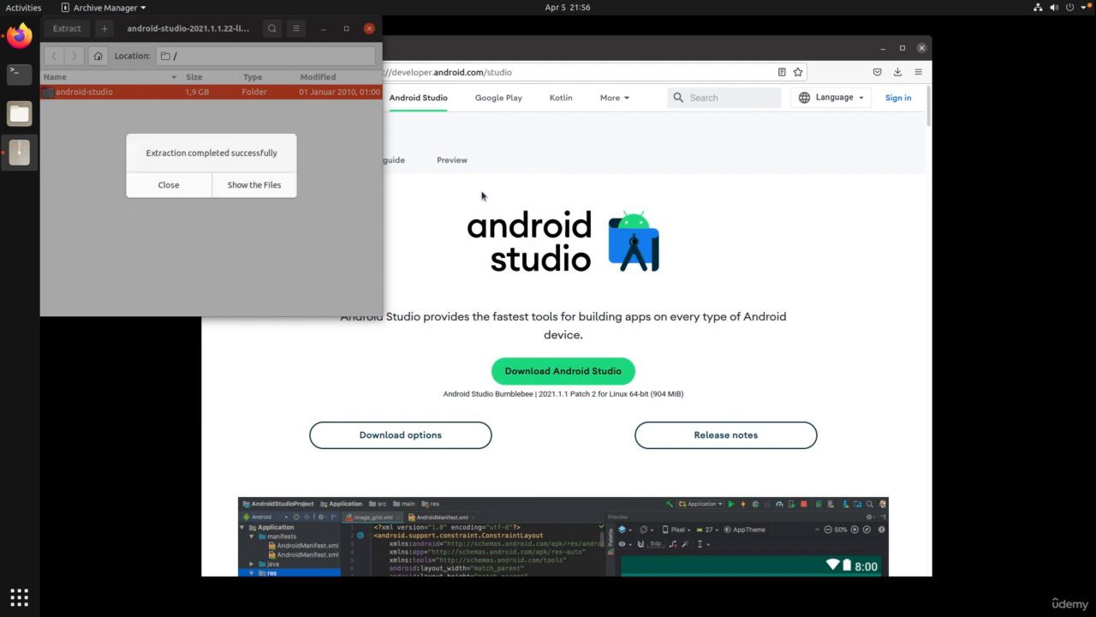
left_click(247, 186)
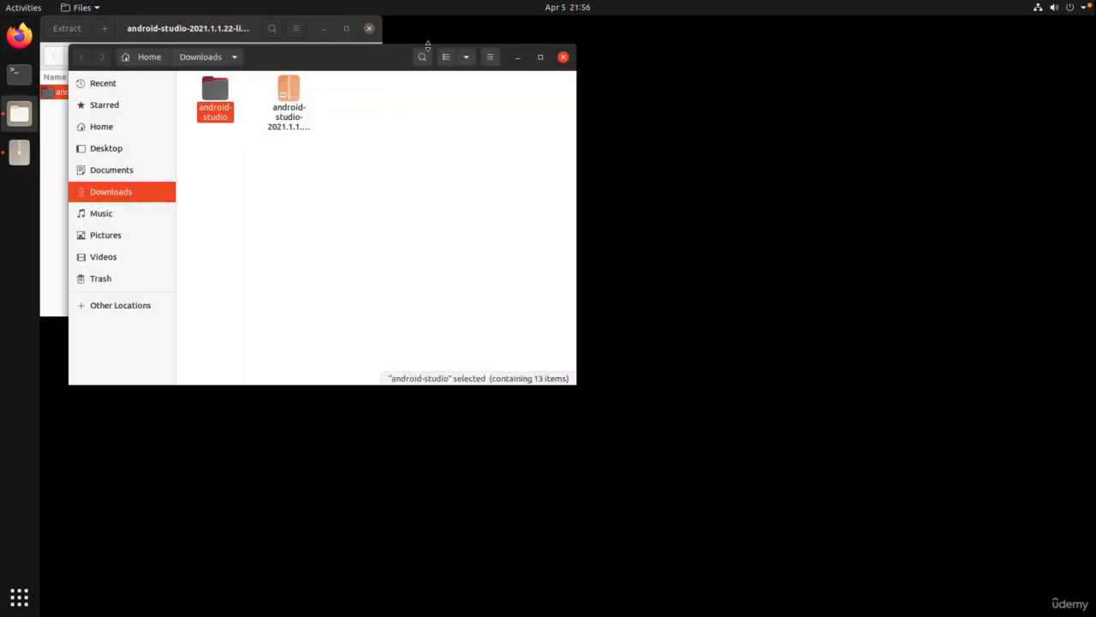
left_click(369, 28)
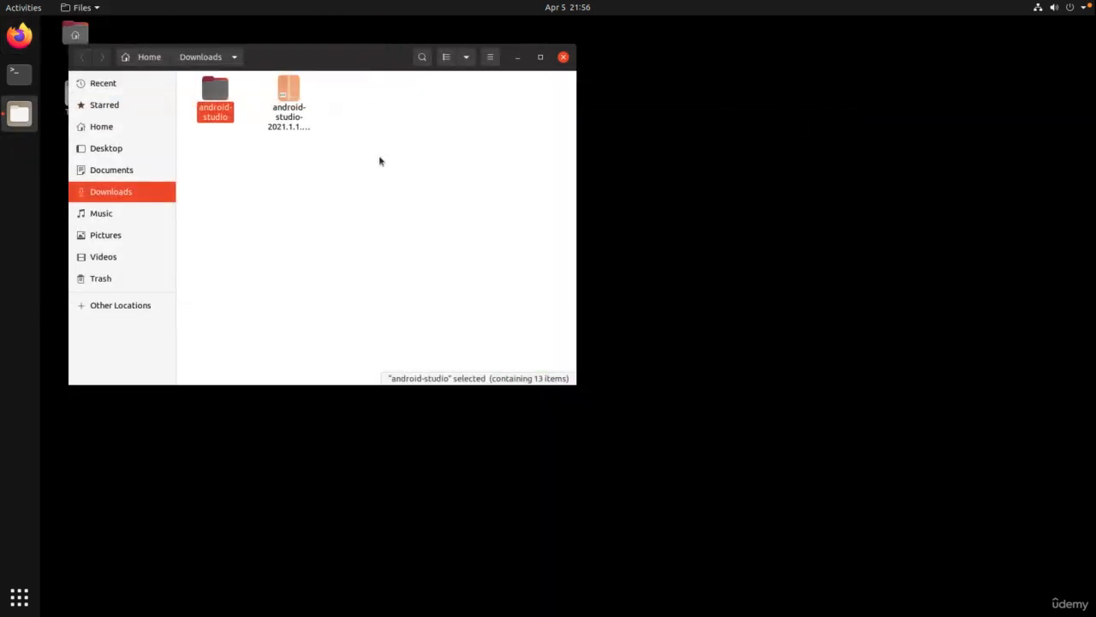
Create a new folder named 'tools' in the Home folder.
double_click(215, 96)
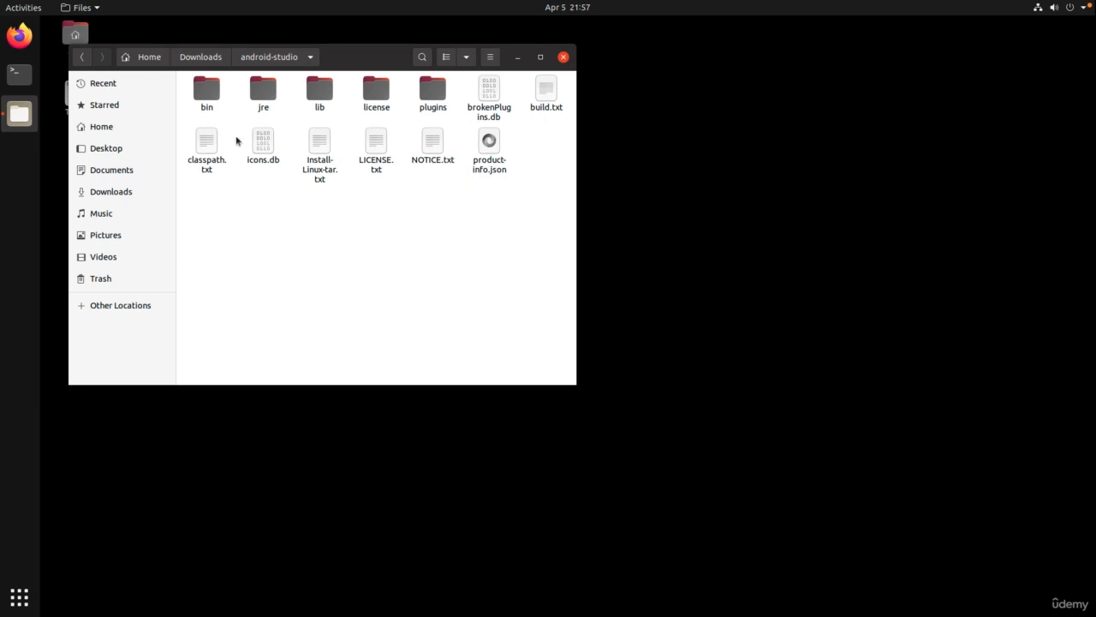
left_click(214, 66)
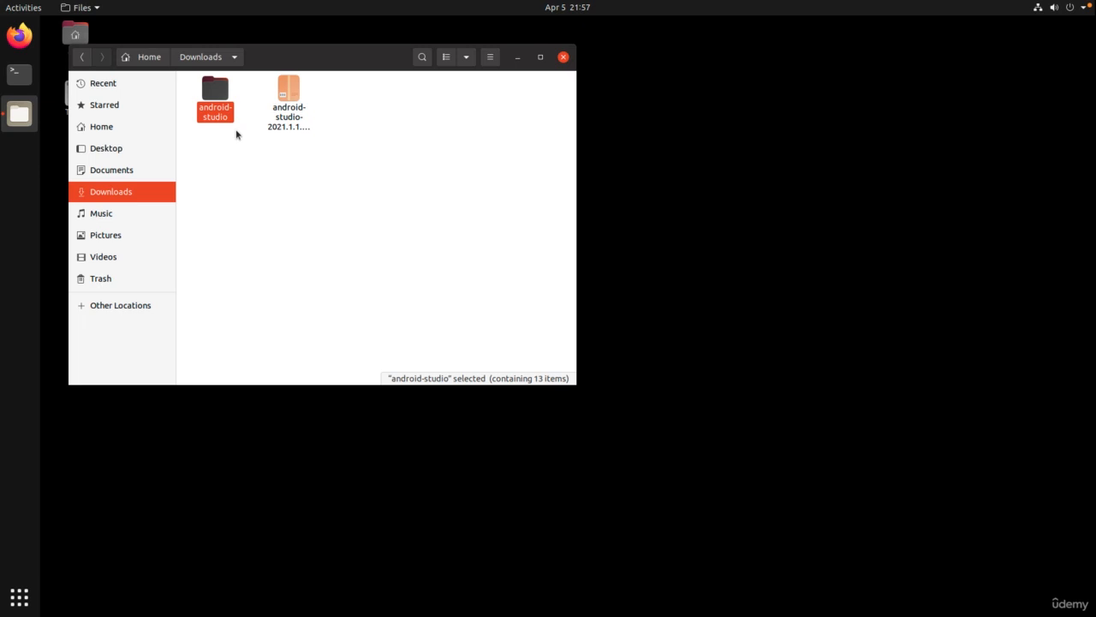
left_click(309, 176)
left_click(152, 54)
right_click(333, 161)
left_click(351, 167)
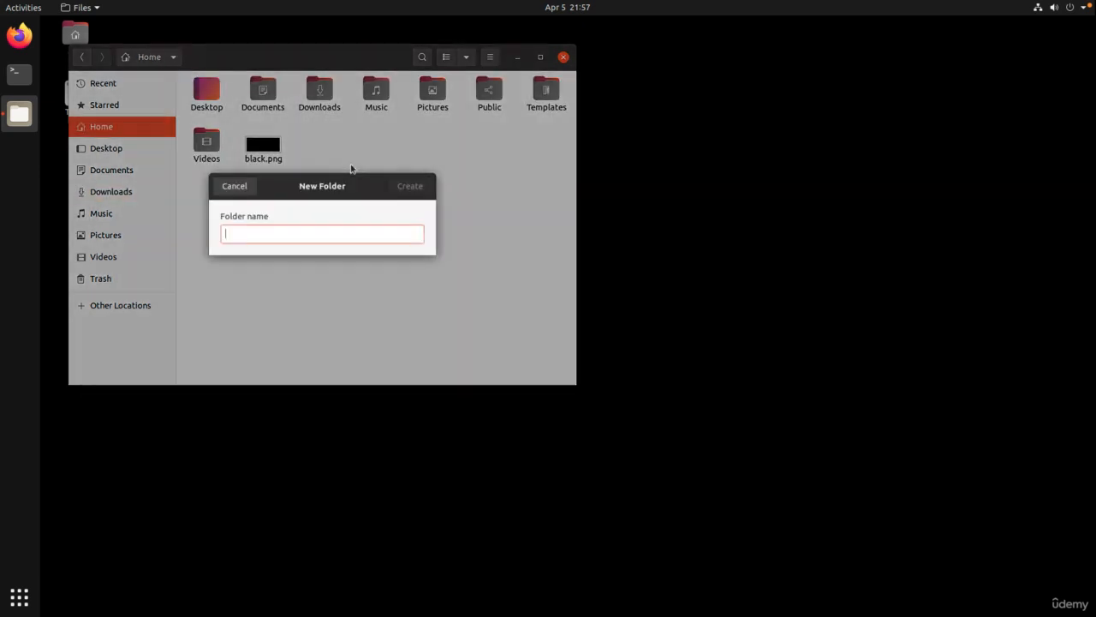
type("tools")
key("Return")
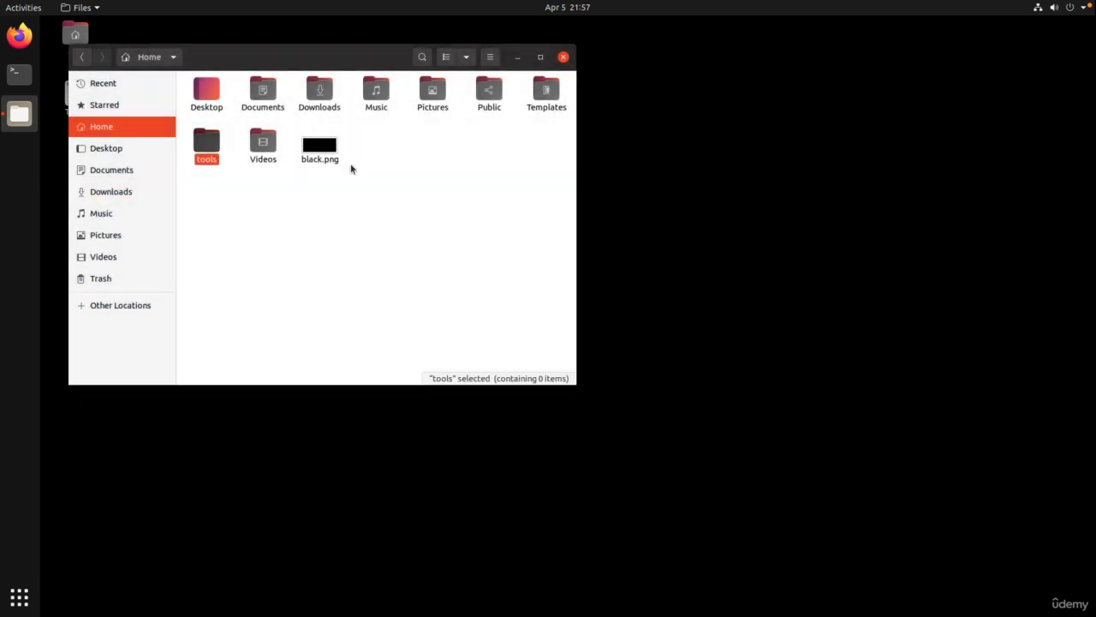
Move the android-studio folder from Downloads into Home/tools and confirm it is there.
double_click(319, 94)
left_click_drag(214, 94, 210, 147)
double_click(211, 148)
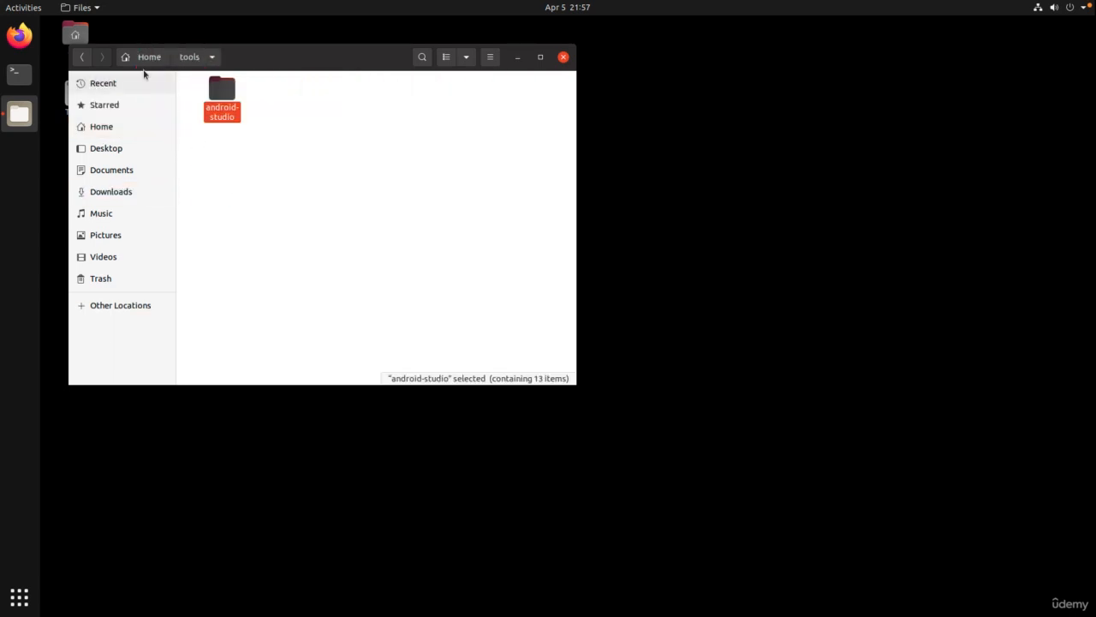
Delete the downloaded Android Studio tar.gz archive from Downloads.
left_click(147, 57)
double_click(316, 94)
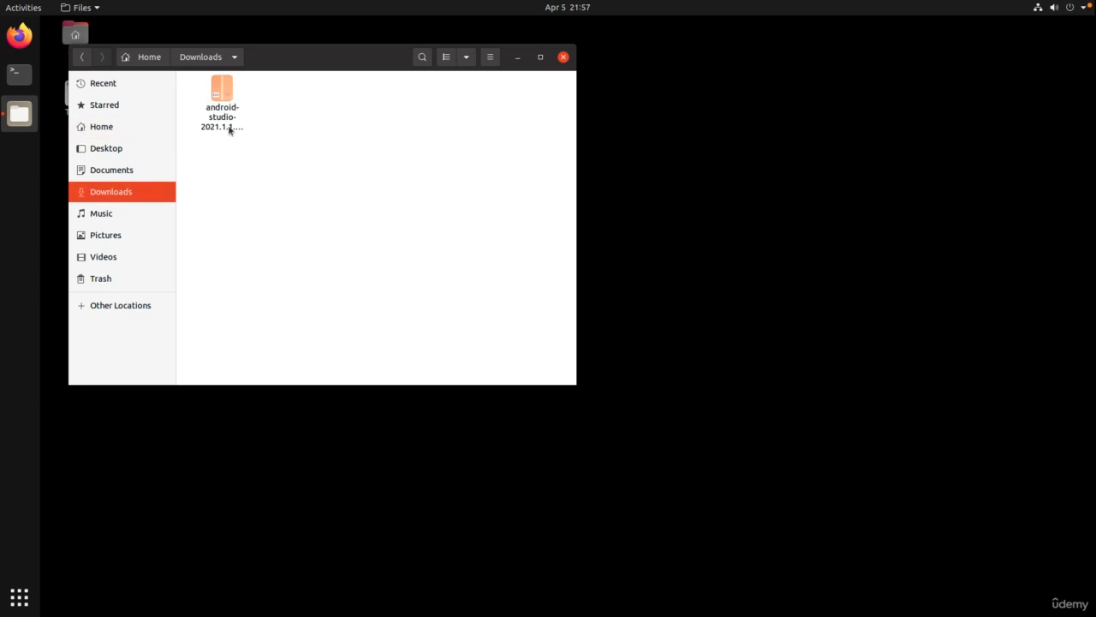
left_click(226, 125)
key("Delete")
left_click(159, 65)
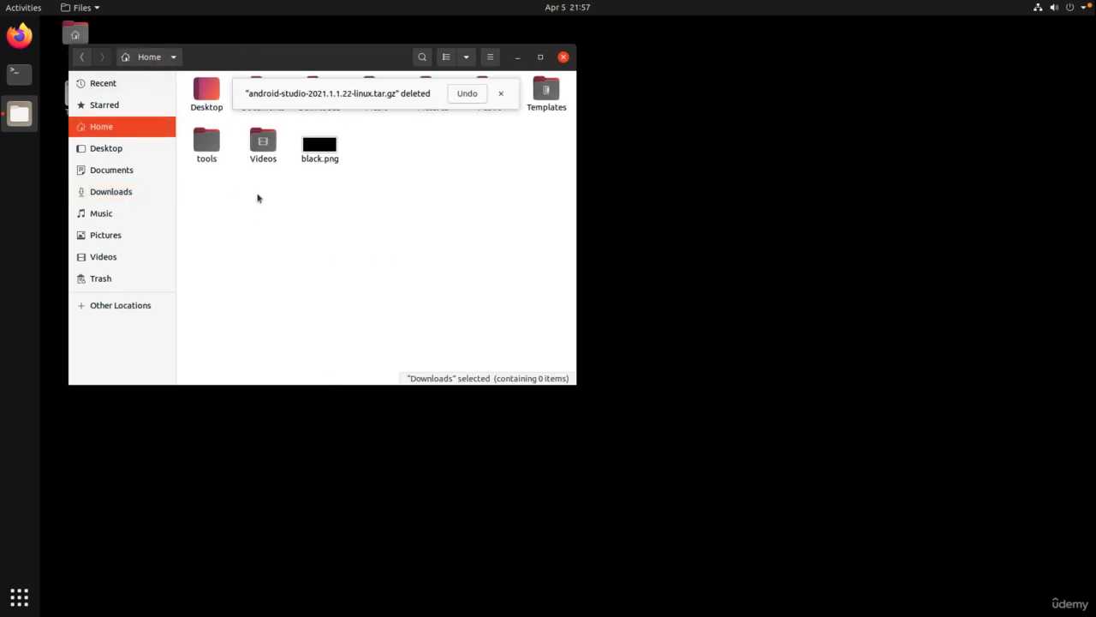
left_click(500, 95)
Open tools/android-studio to view its contents.
double_click(206, 142)
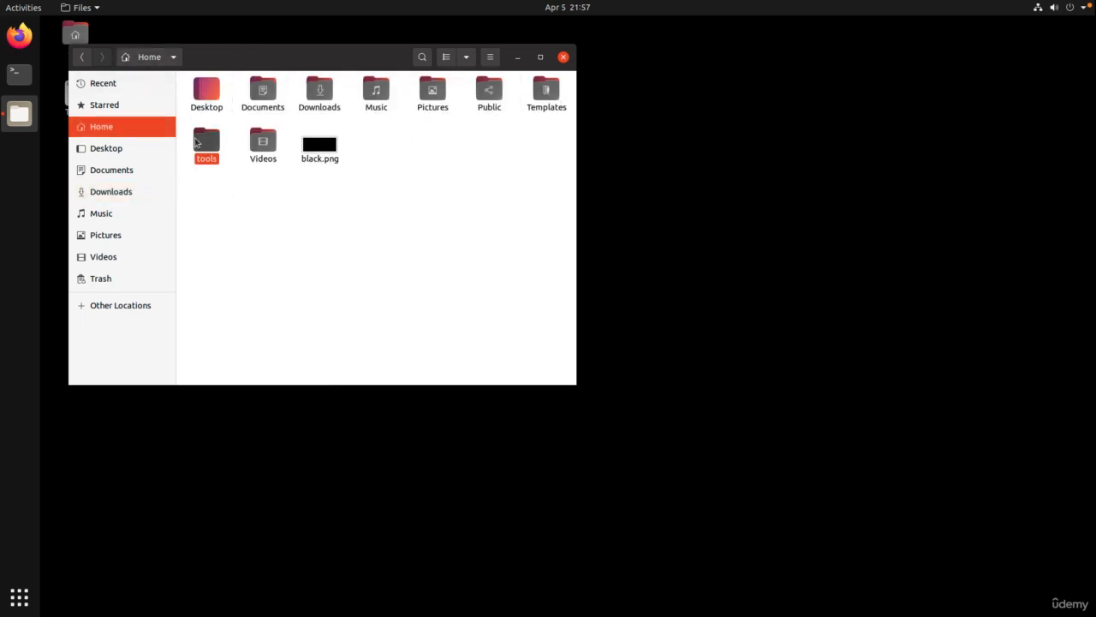
left_click(226, 110)
double_click(226, 110)
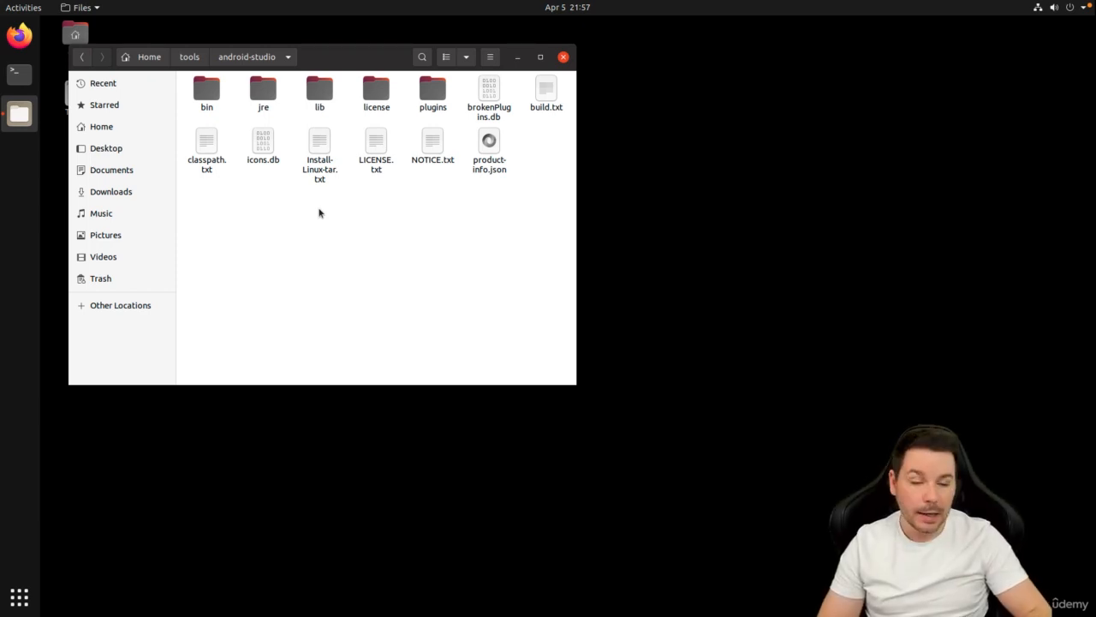
Open a terminal in the android-studio folder and list its files with ls.
right_click(319, 211)
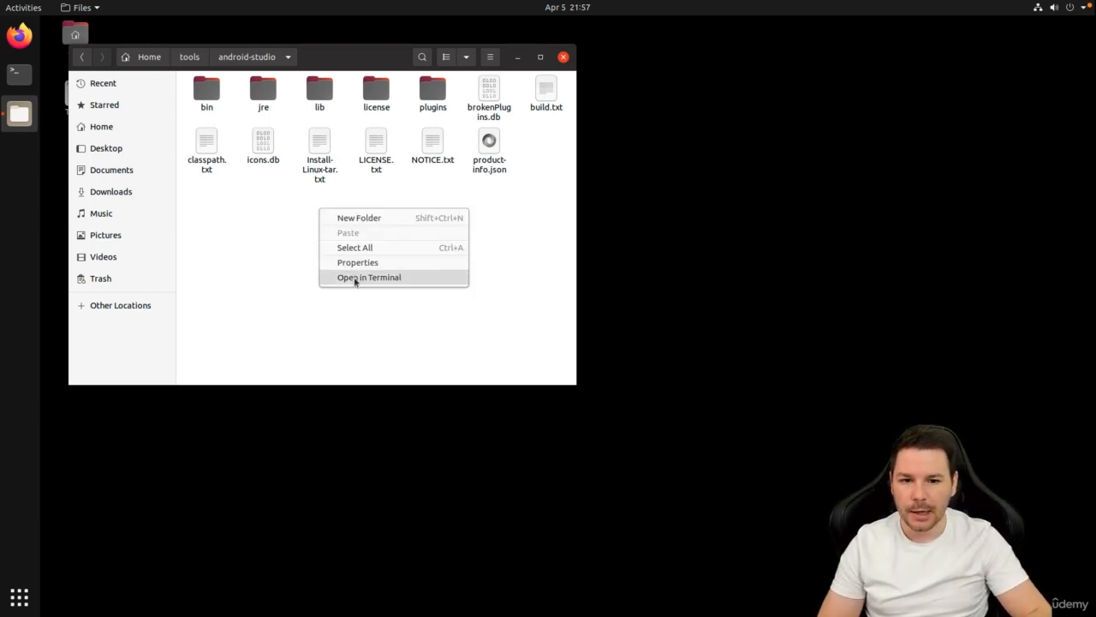
left_click(354, 279)
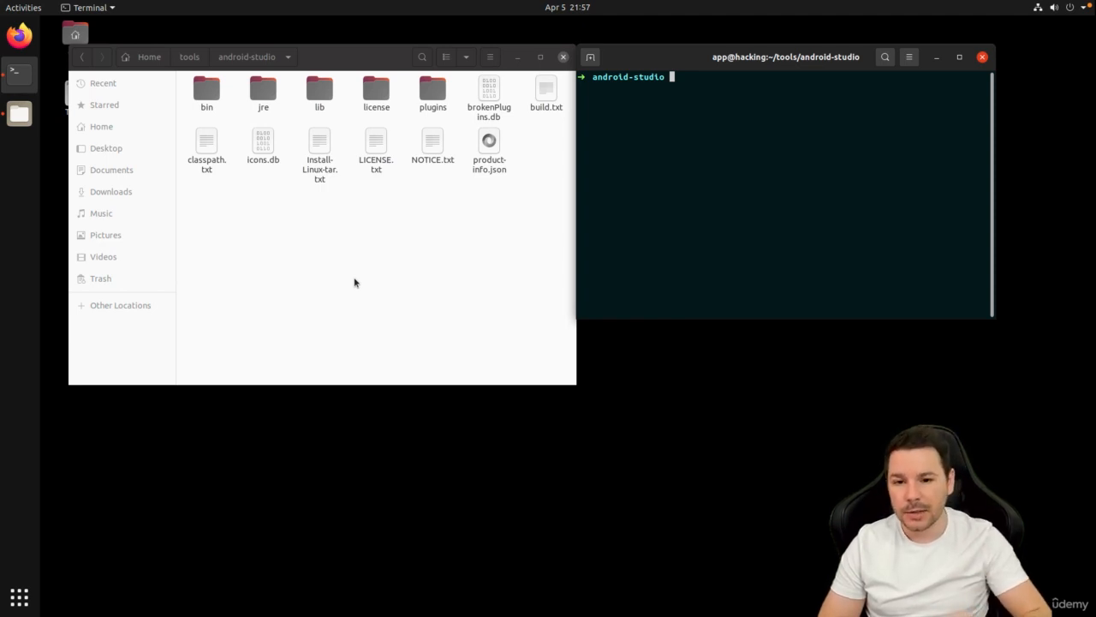
type("ls")
key("Return")
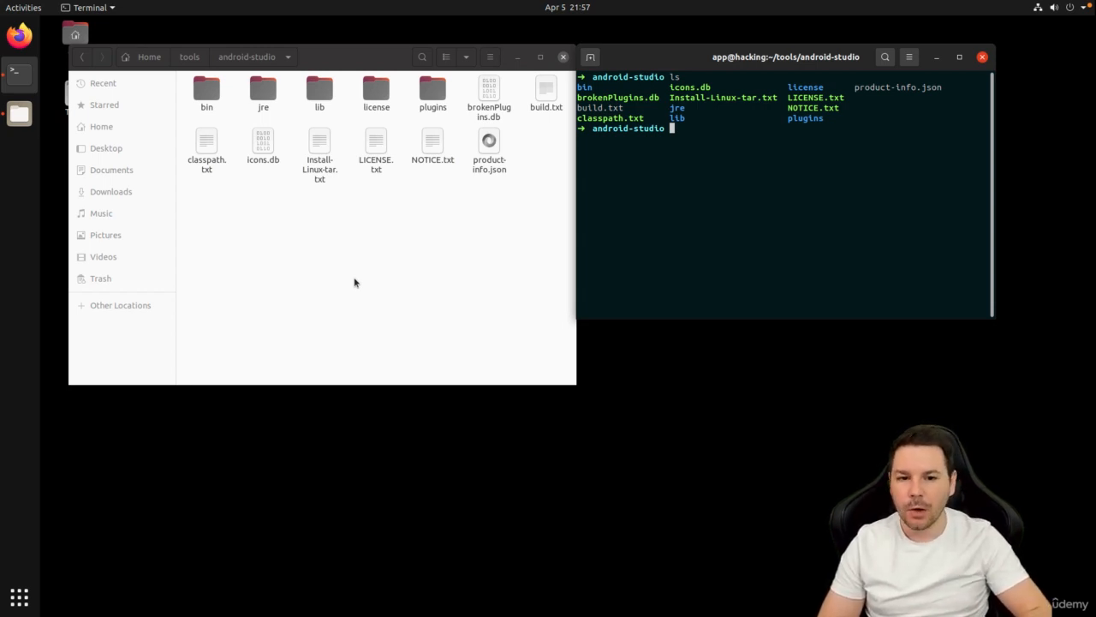
Enter the bin folder, list it, and run 'bash studio.sh' to start Android Studio.
type("cd bin")
key("Return")
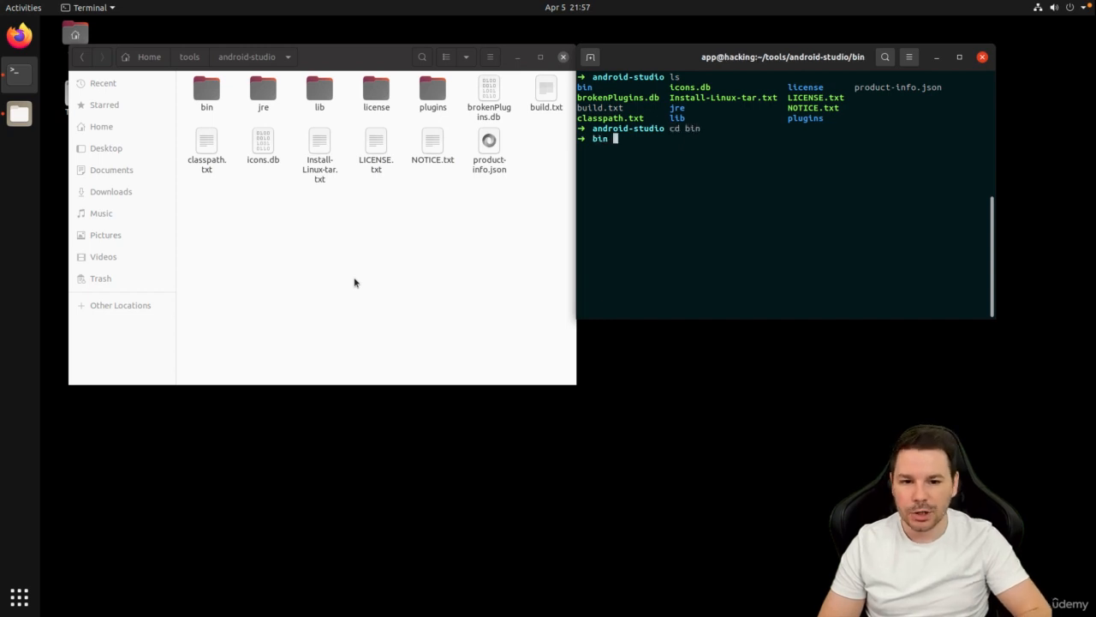
type("ls")
key("Return")
type("bash studio.")
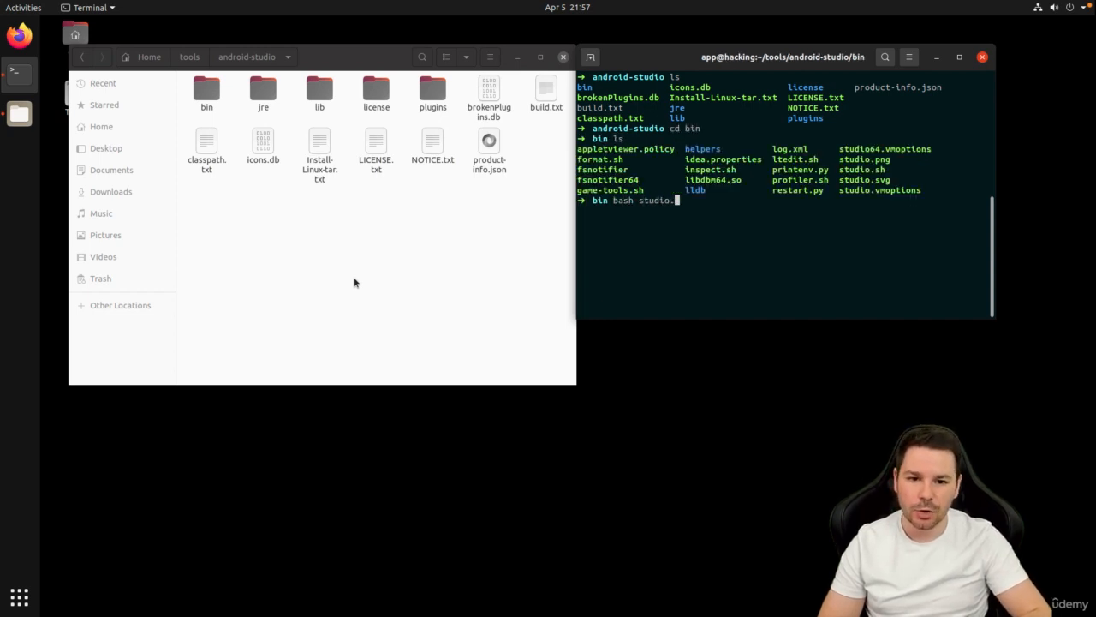
type("sh")
key("Return")
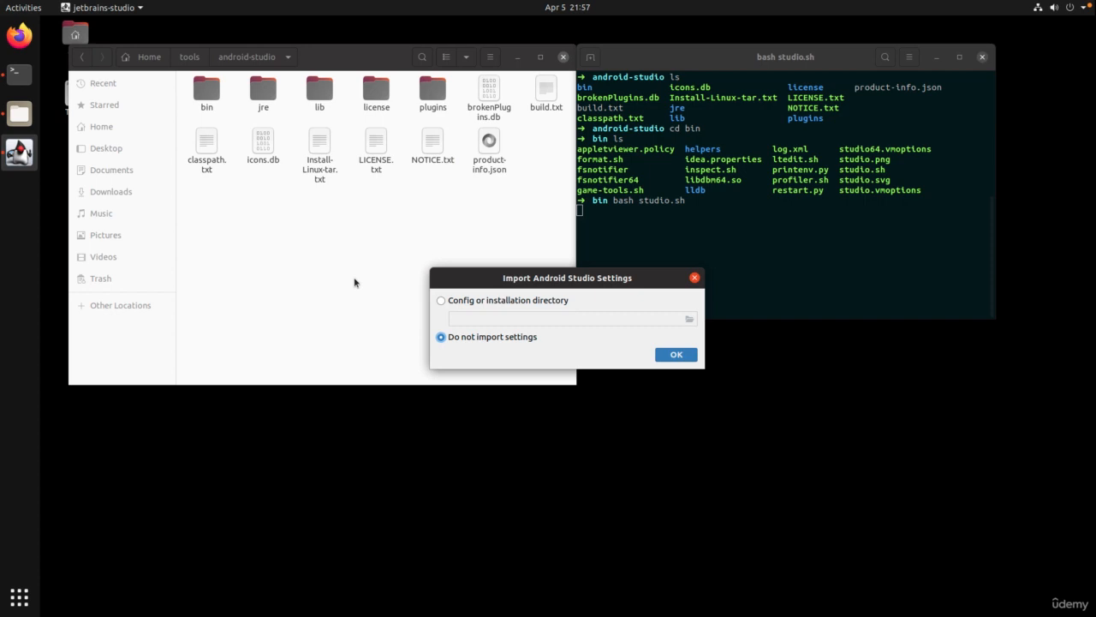
Skip importing settings, decline usage statistics, and pick the Custom install type in the Setup Wizard.
left_click(674, 356)
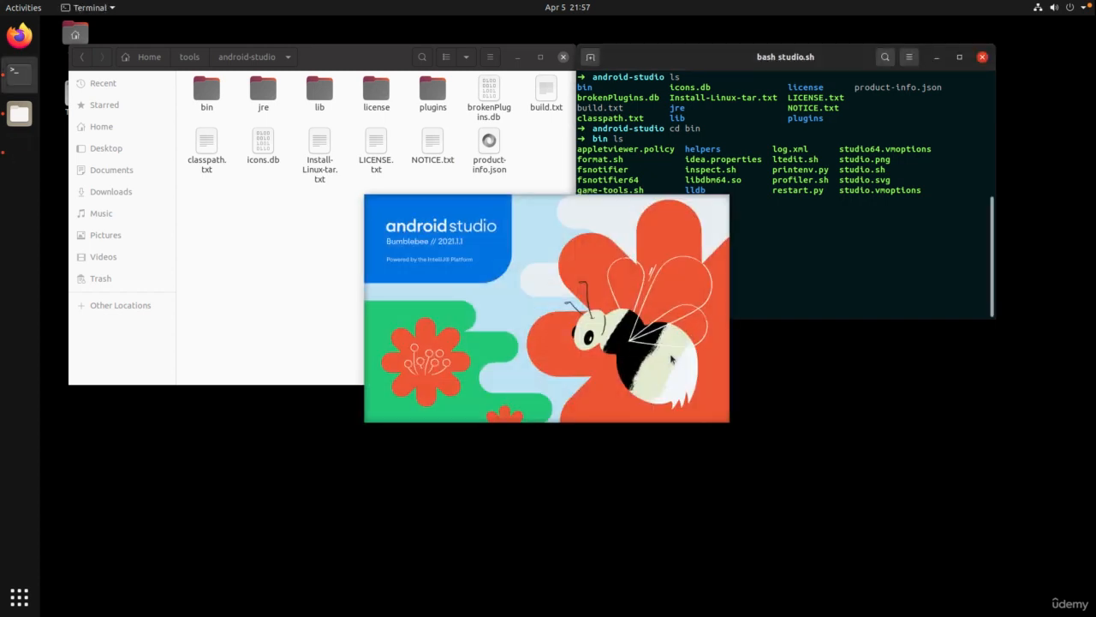
left_click(518, 58)
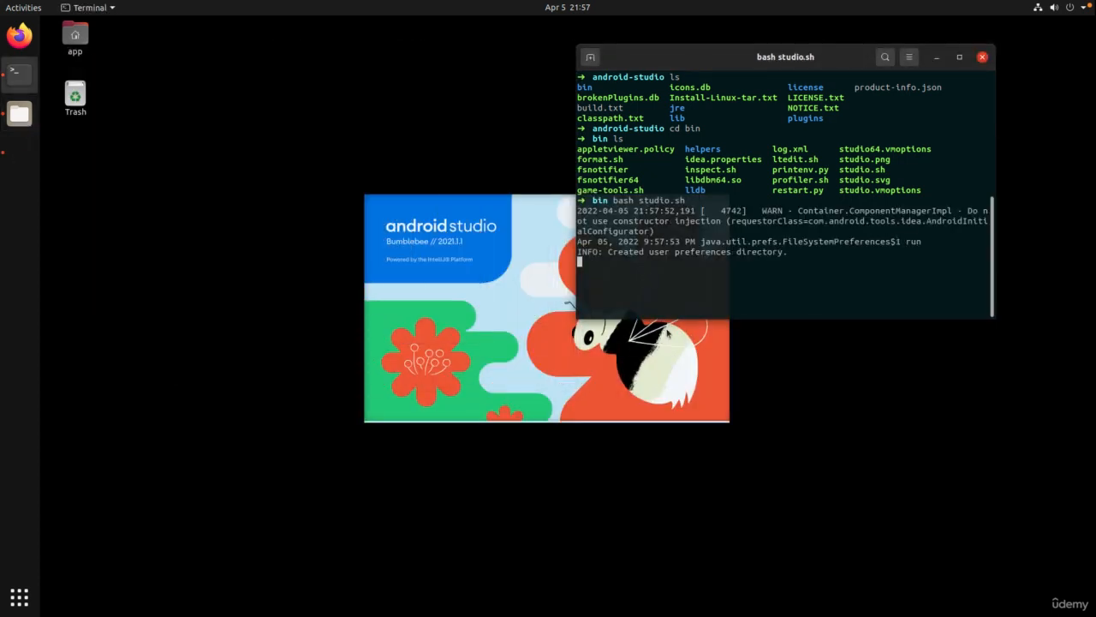
left_click(937, 56)
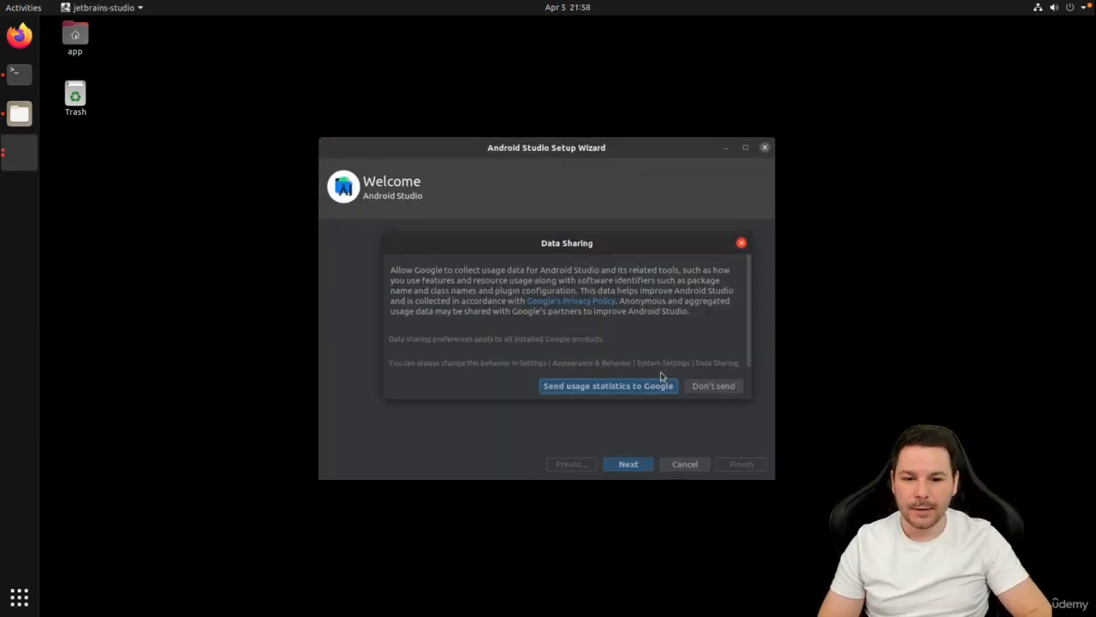
left_click(716, 386)
left_click(641, 465)
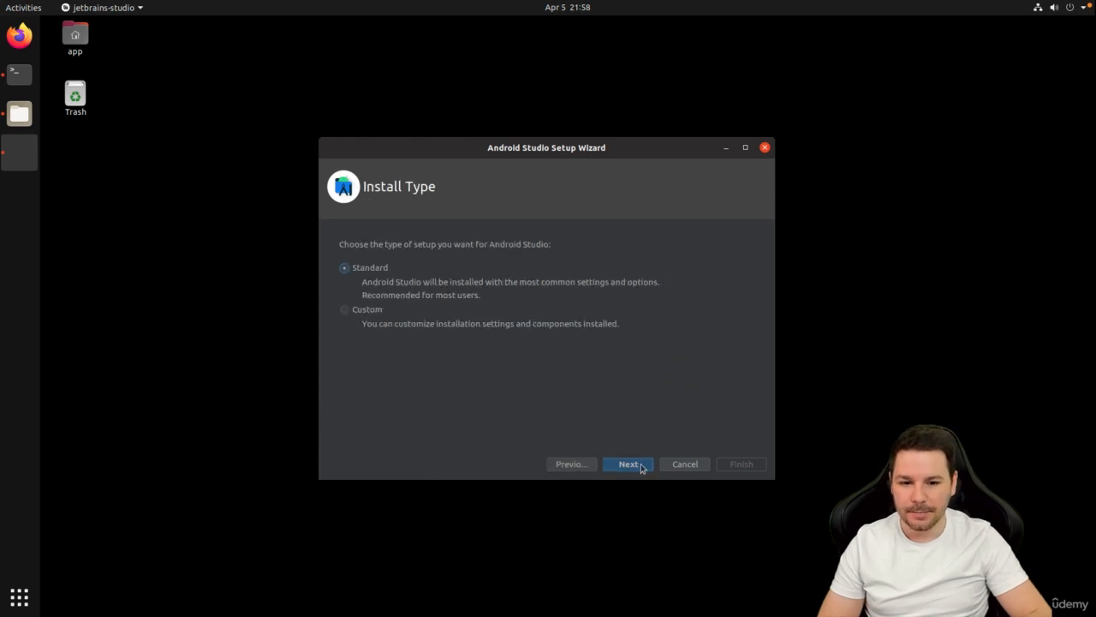
left_click(374, 310)
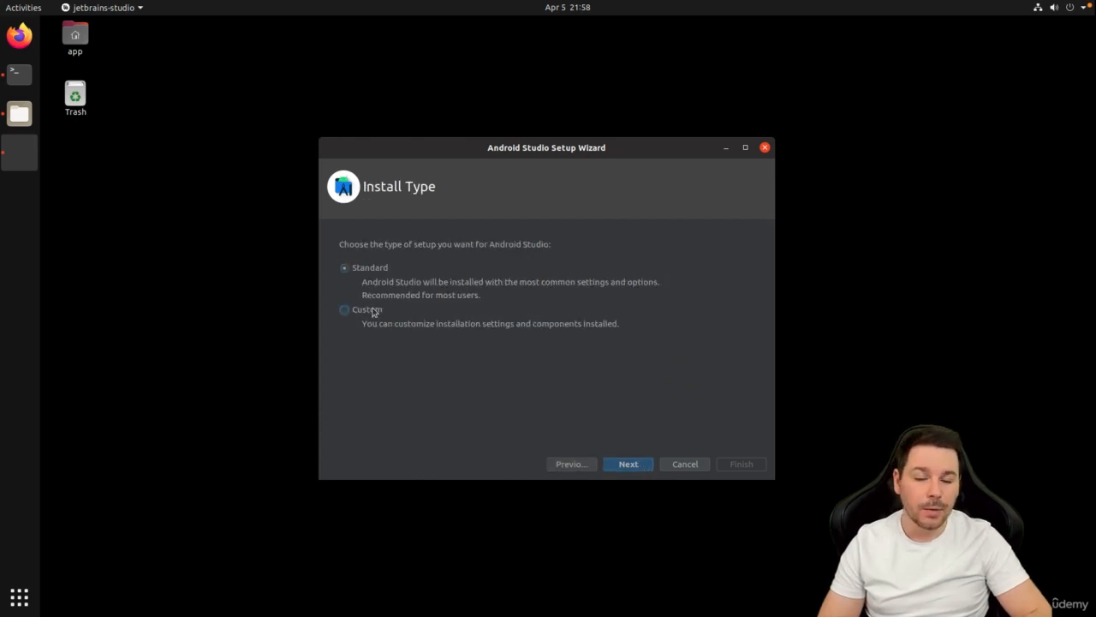
Advance to the JDK location page showing /home/app/tools/android-studio/jre.
left_click(641, 465)
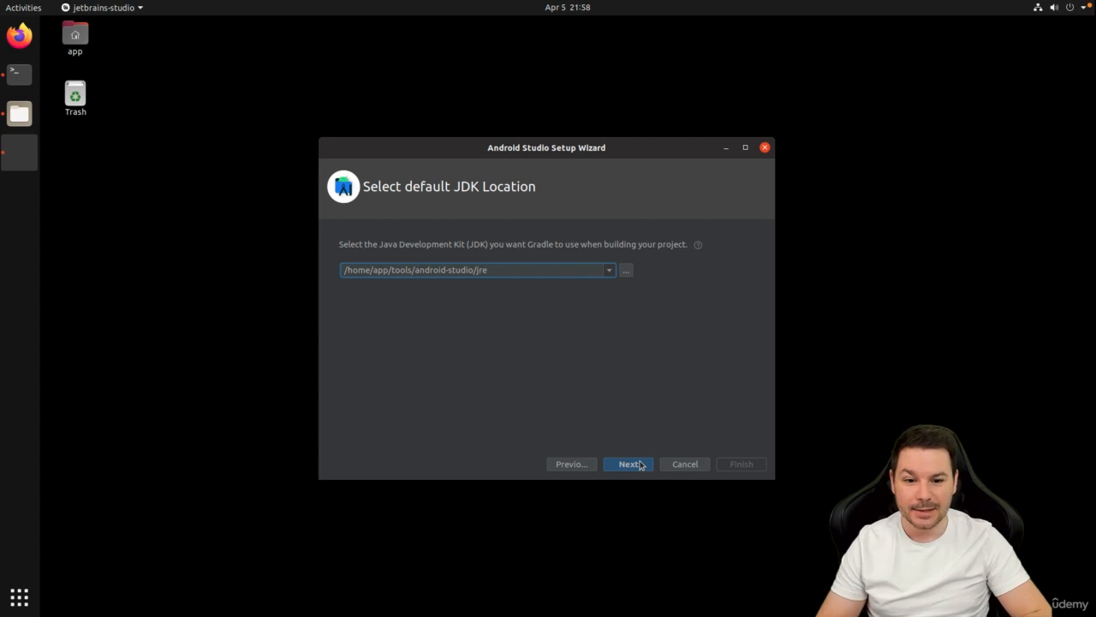
Keep the bundled JDK, choose the Light theme, and continue to SDK Components Setup.
left_click(640, 465)
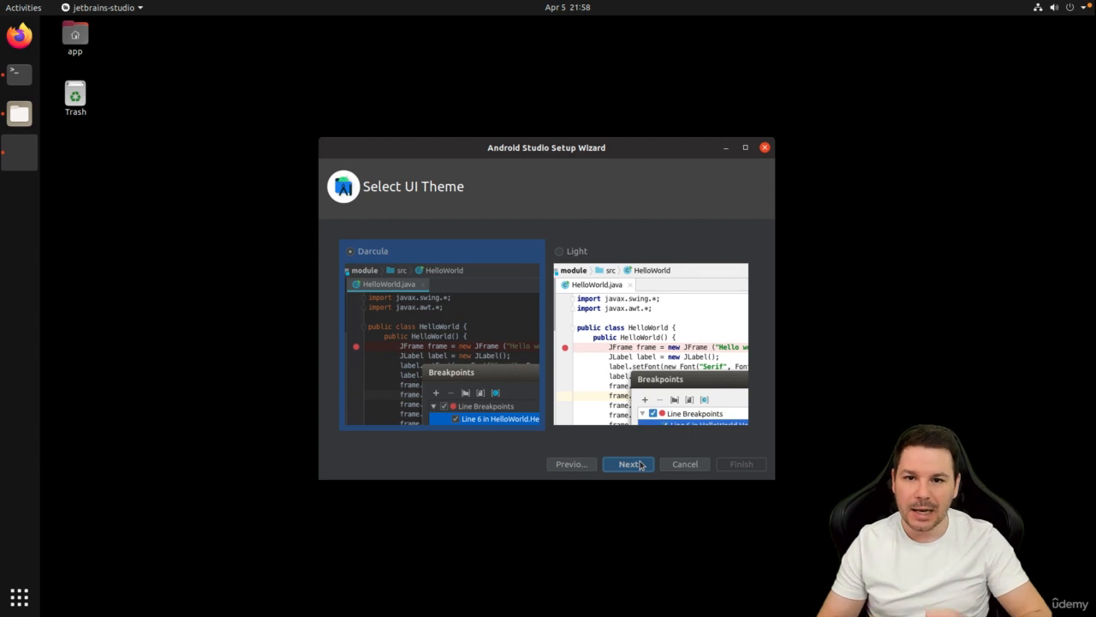
left_click(582, 253)
left_click(632, 465)
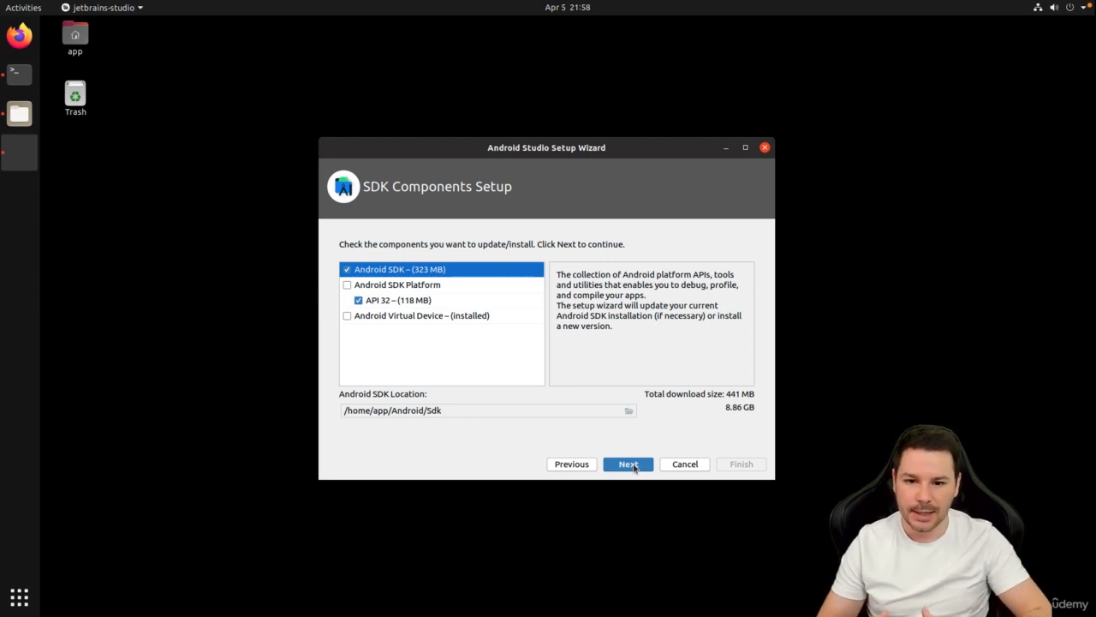
Review the Android SDK, SDK Platform and Virtual Device descriptions, keep API 32, and continue to Verify Settings.
left_click(417, 288)
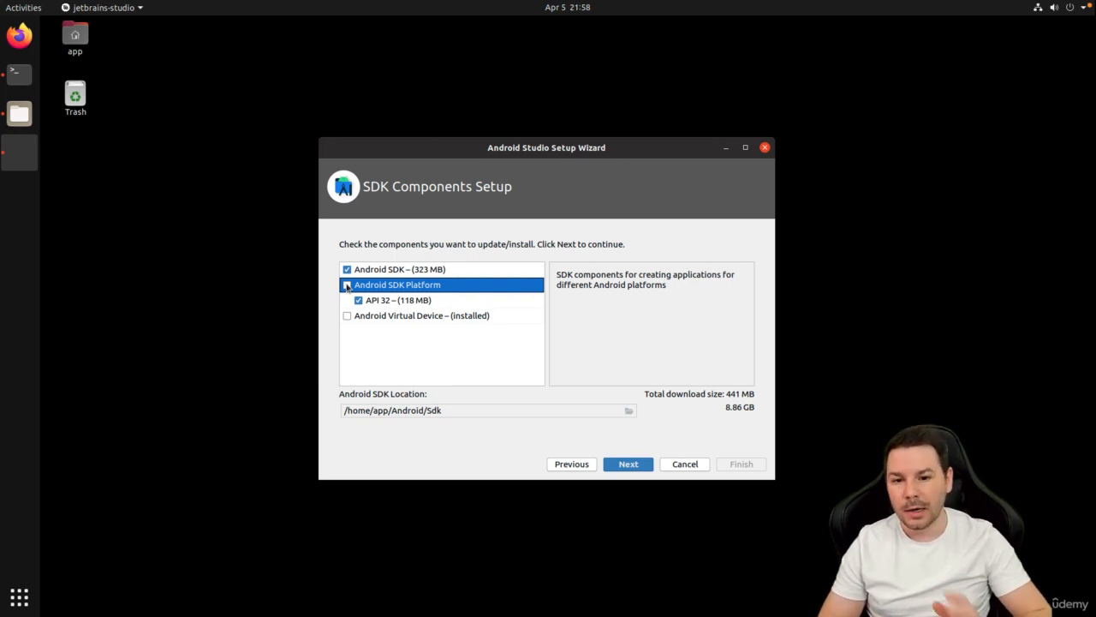
left_click(347, 316)
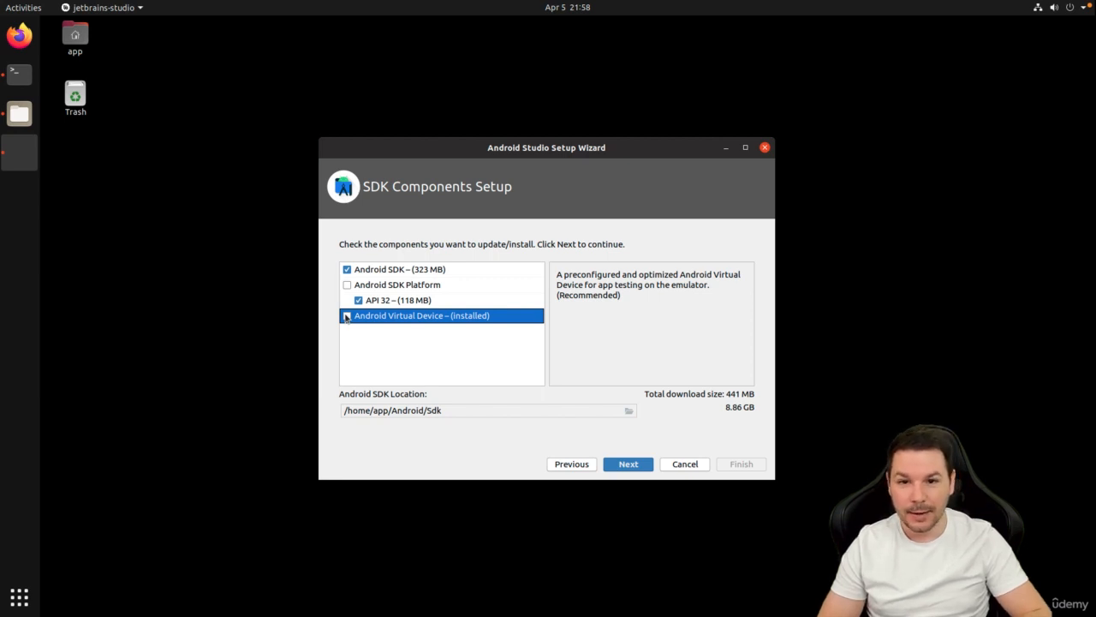
left_click(347, 286)
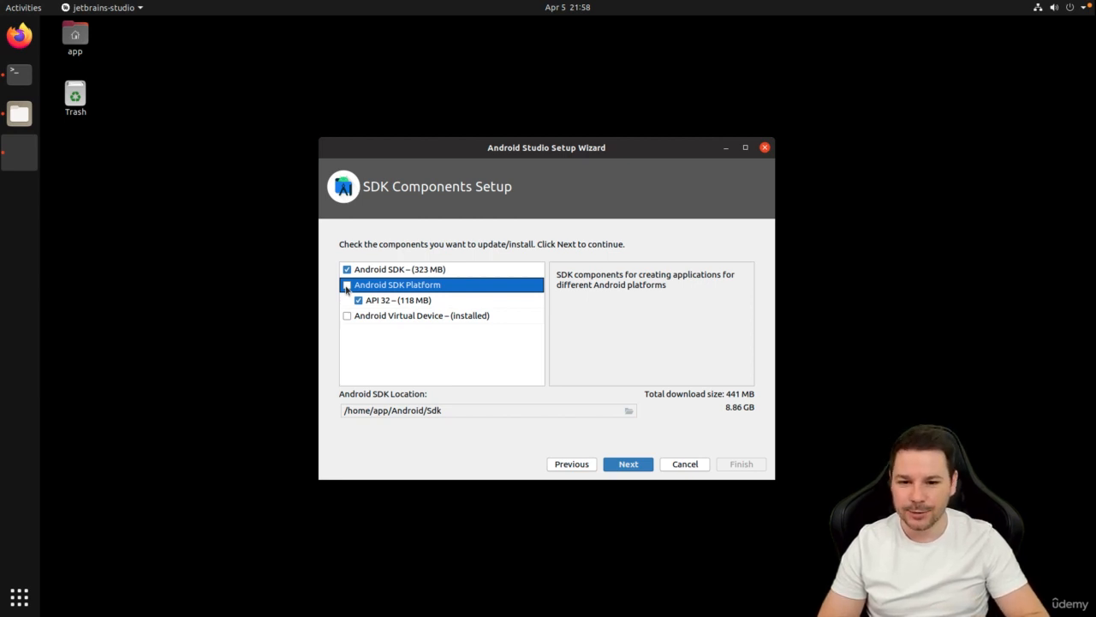
left_click(401, 273)
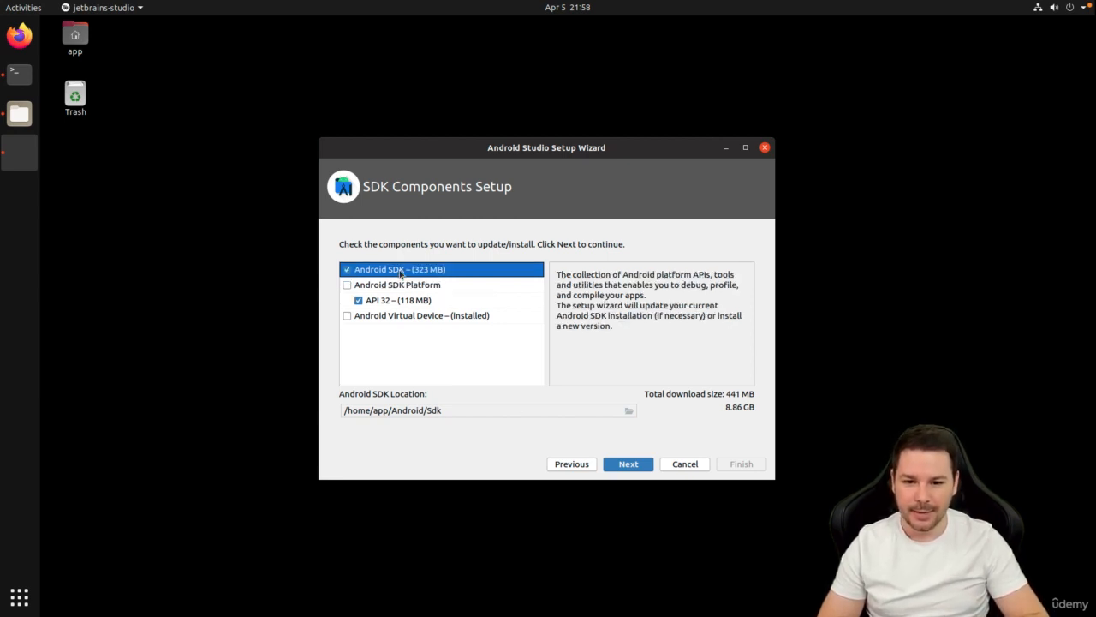
left_click(633, 464)
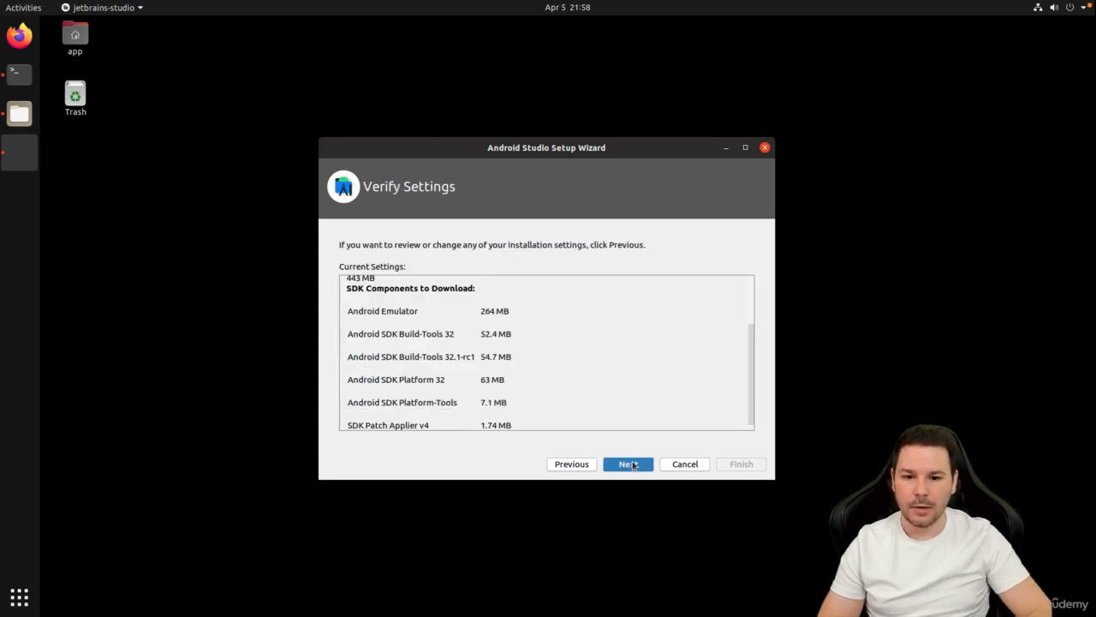
Accept android-sdk-license and android-sdk-preview-license, then continue to Emulator Settings.
left_click(634, 465)
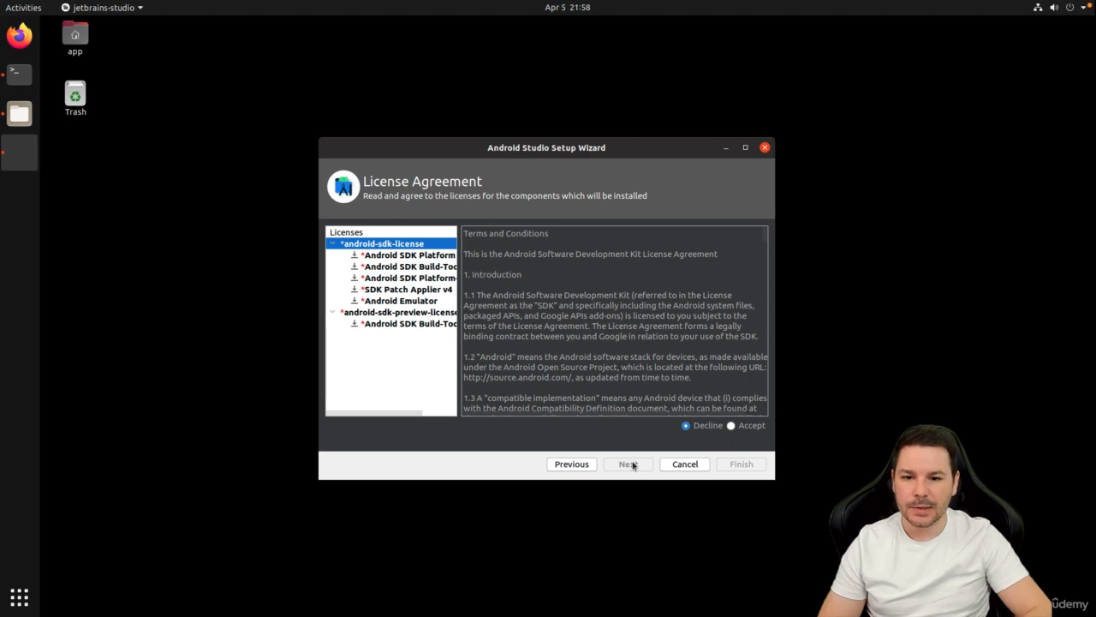
left_click(730, 425)
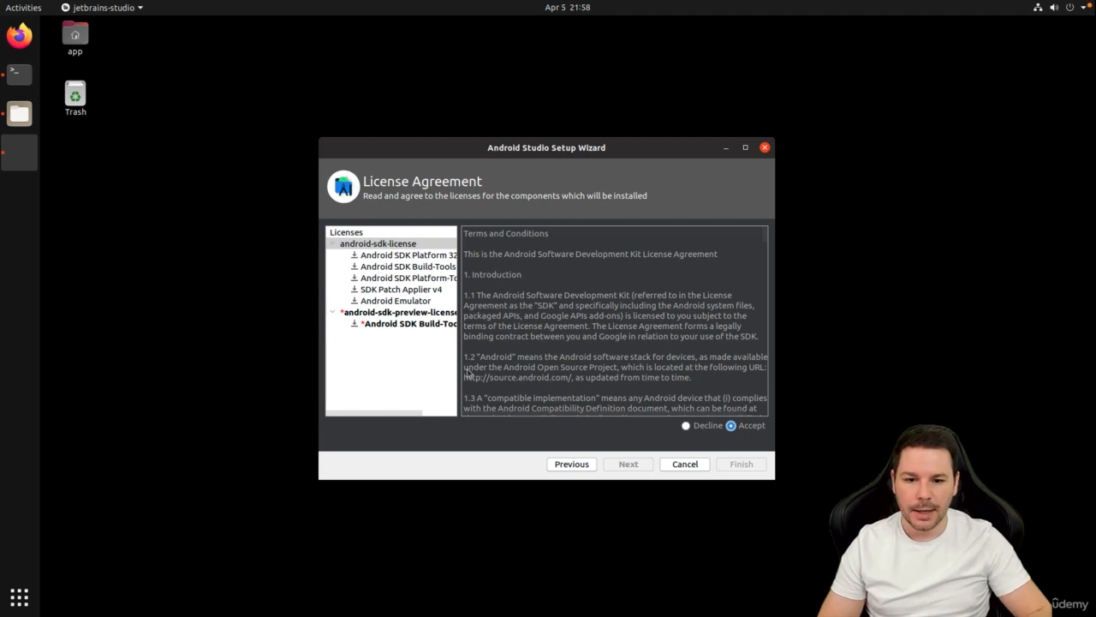
left_click(396, 314)
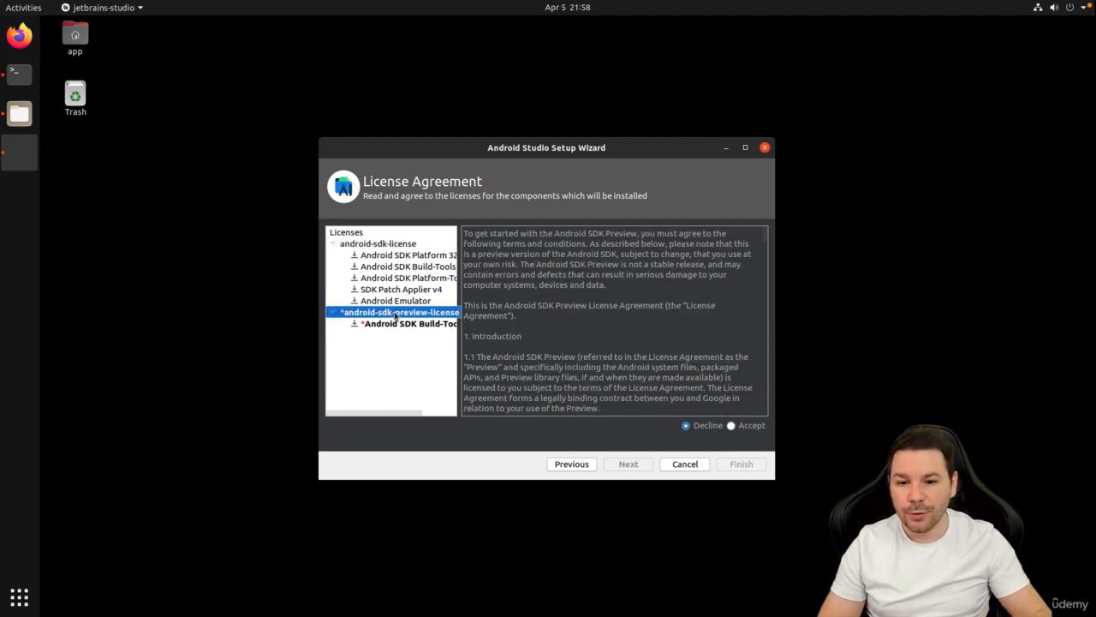
left_click(395, 325)
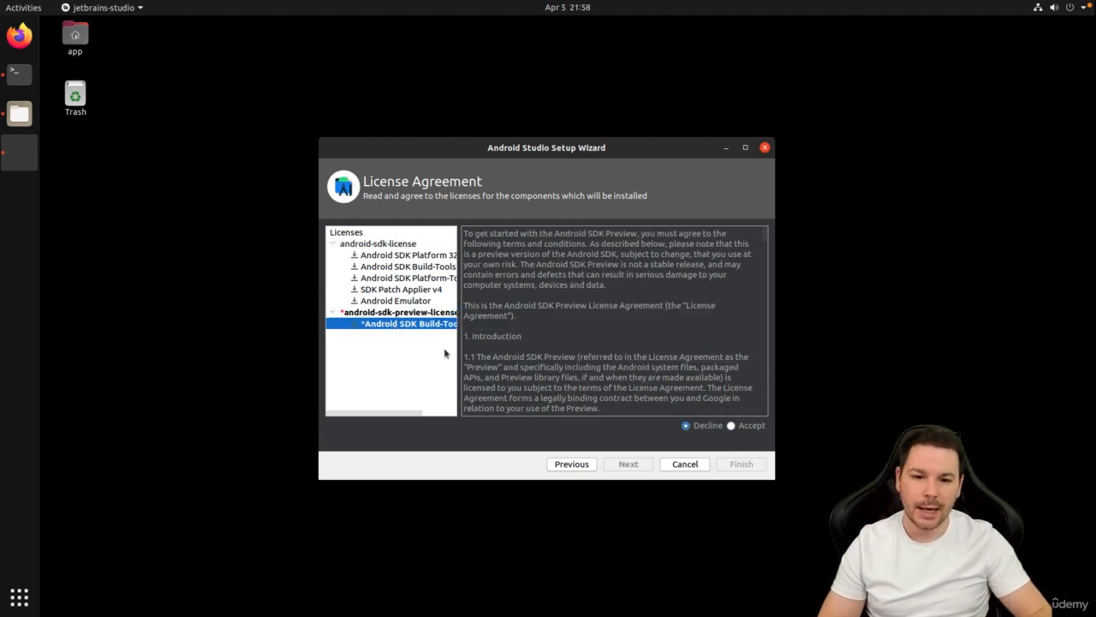
left_click(732, 426)
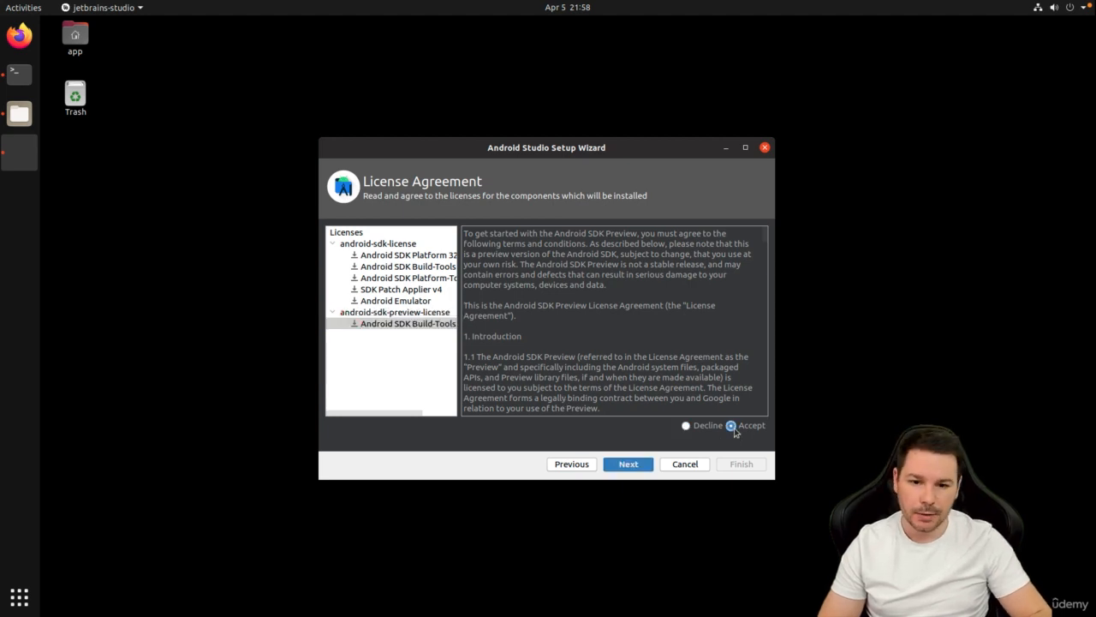
left_click(633, 469)
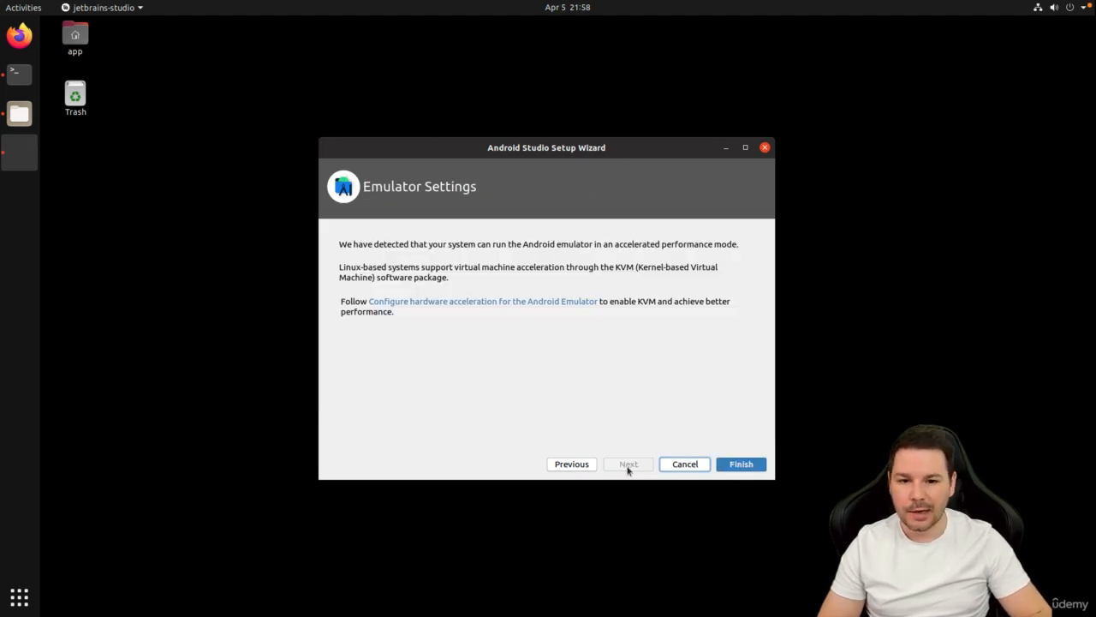
Finish the wizard to download the SDK components, then close it once downloading completes.
left_click(741, 464)
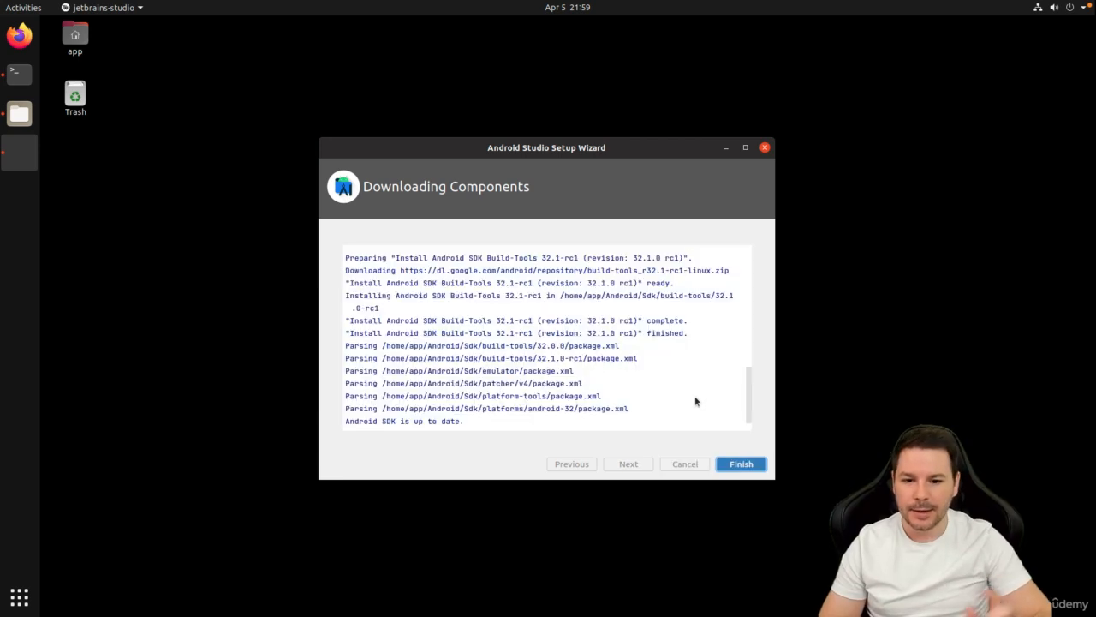
left_click(750, 467)
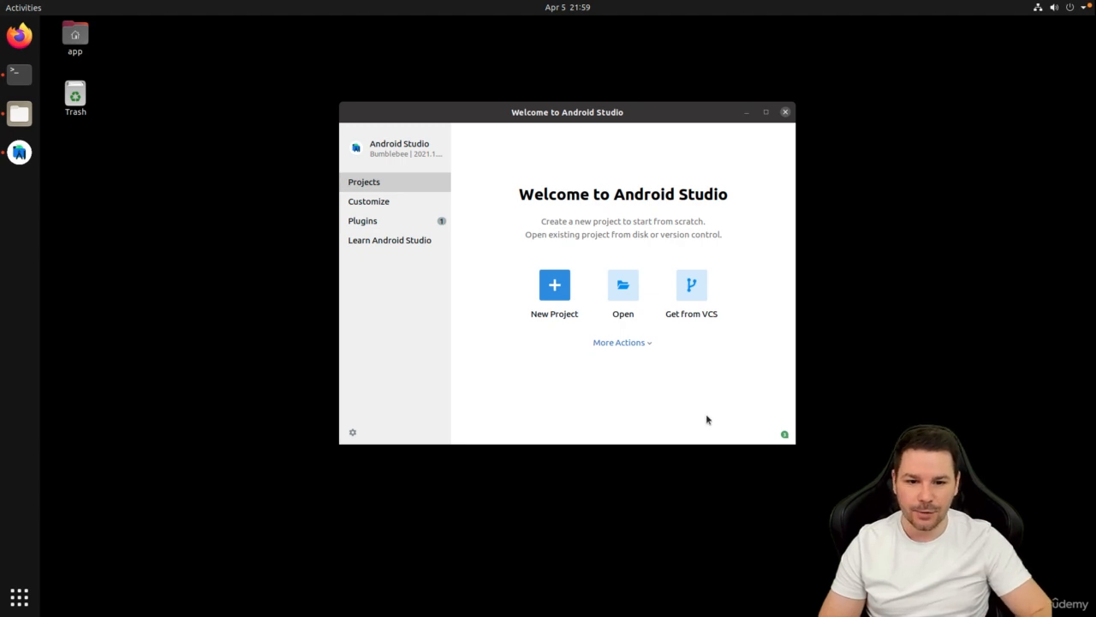
Open the SDK Manager from More Actions on the Welcome screen.
left_click(637, 343)
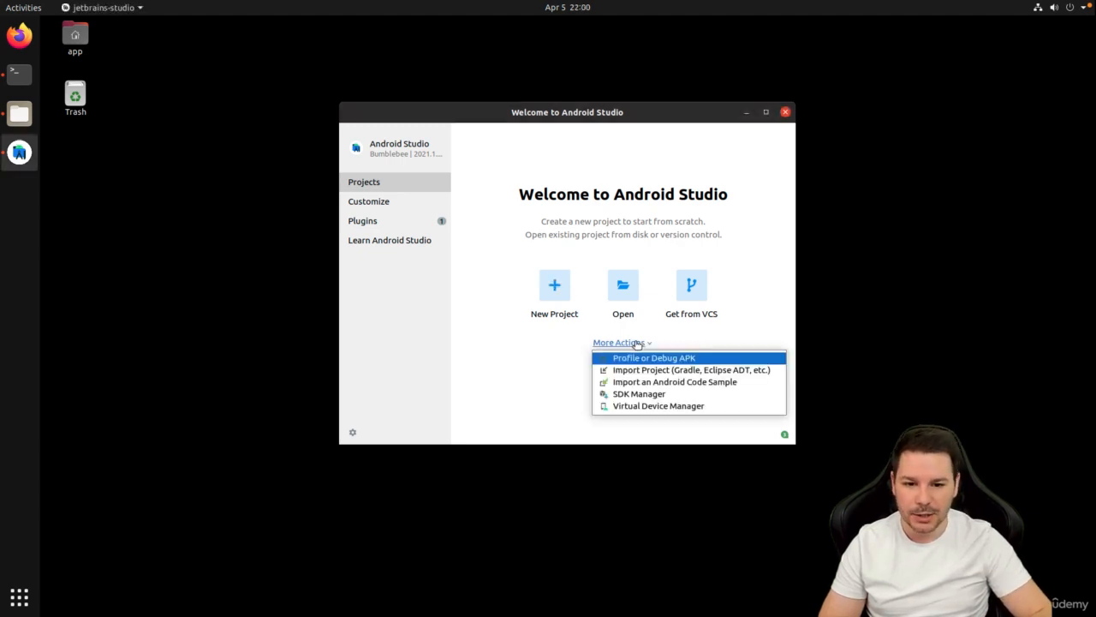
left_click(653, 394)
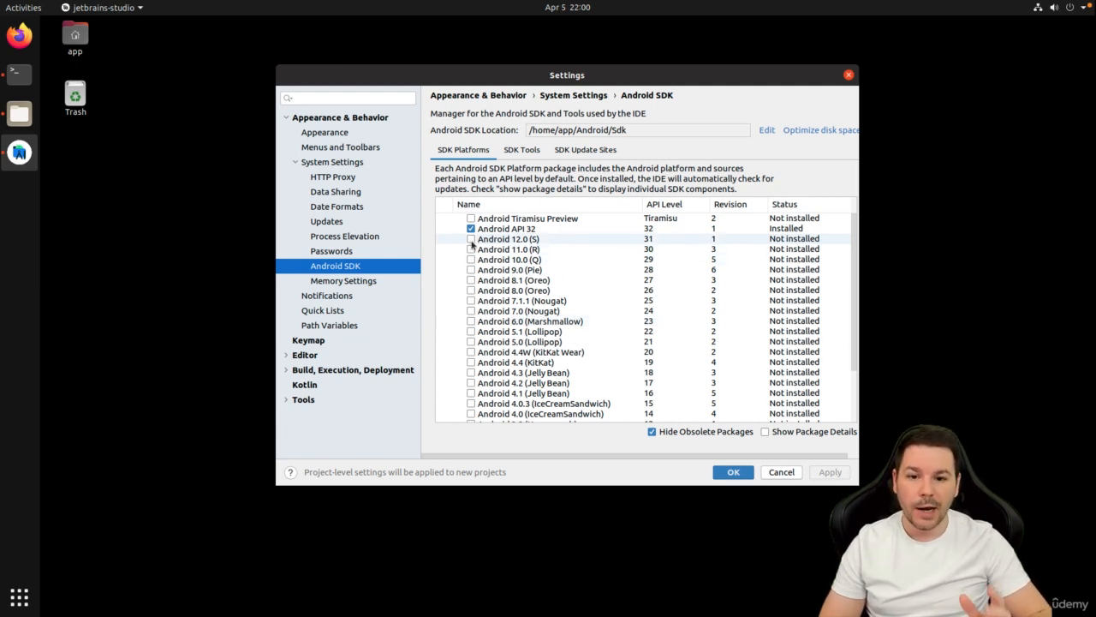
Tick the Android 12.0 (S) and Android 11.0 (R) platforms, then show the SDK Tools list.
left_click(471, 240)
left_click(470, 249)
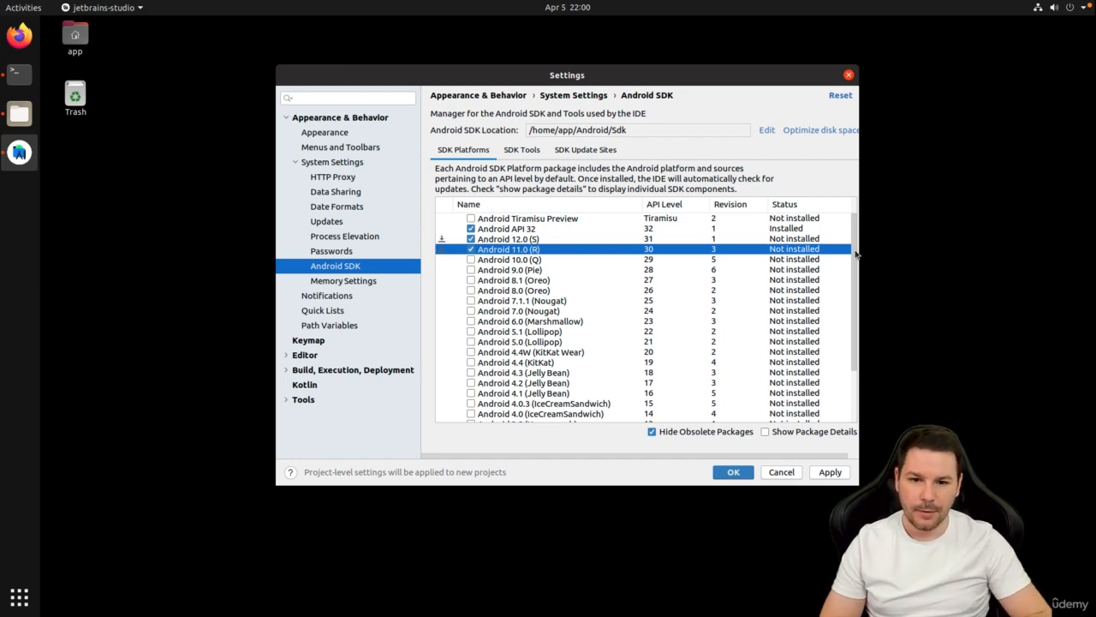
left_click(520, 149)
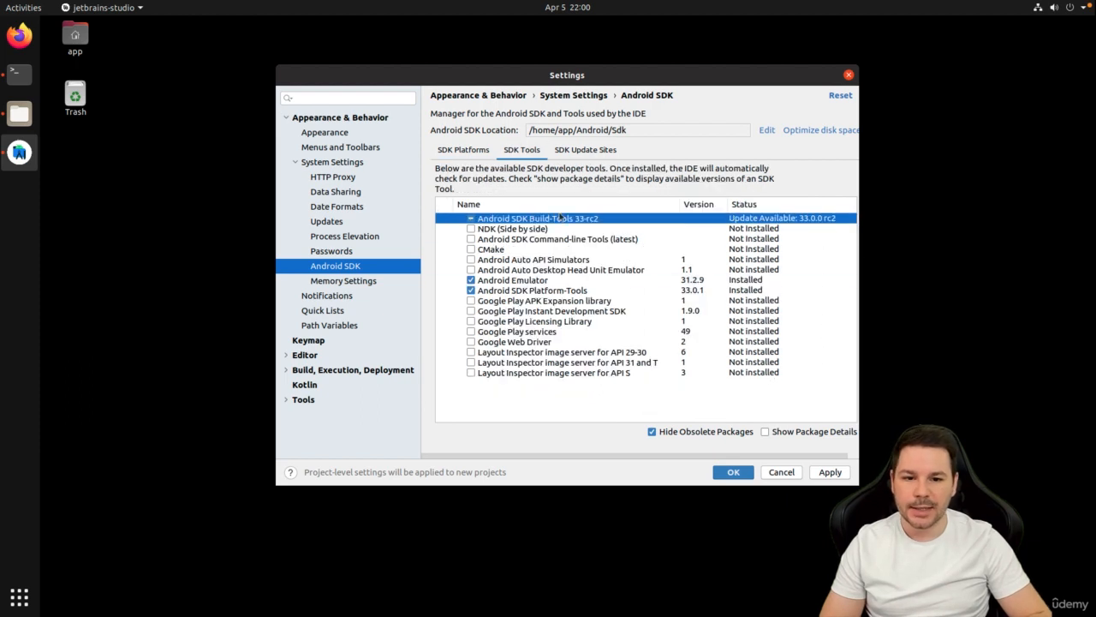
Tick NDK (Side by side) in the SDK Tools list.
left_click(470, 228)
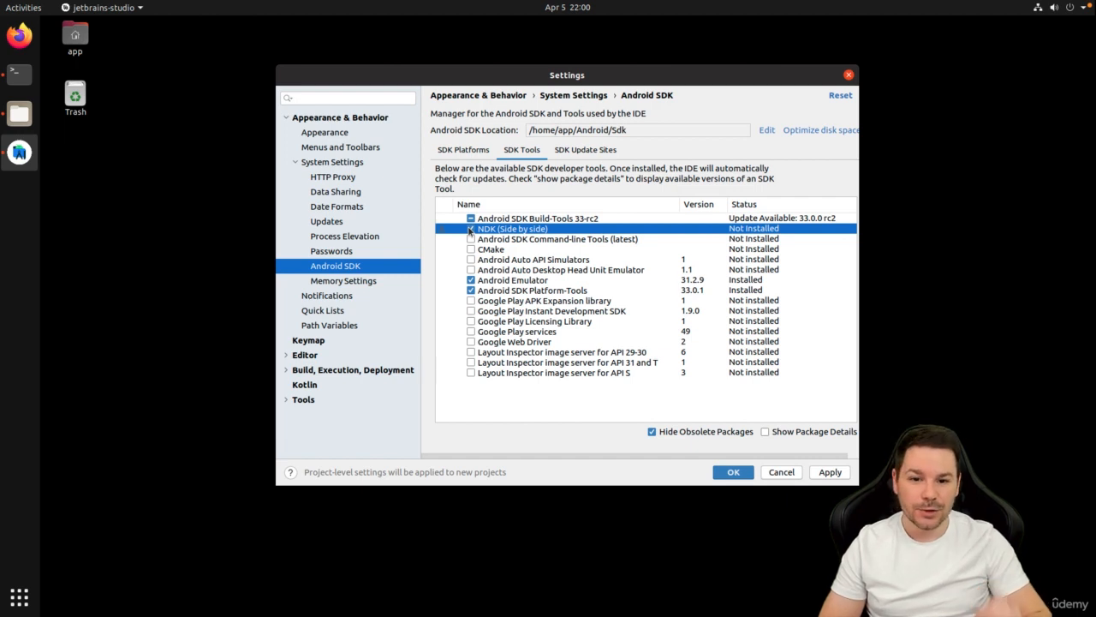
Also tick Android SDK Command-line Tools and CMake, then switch to the SDK Platforms list.
left_click(470, 239)
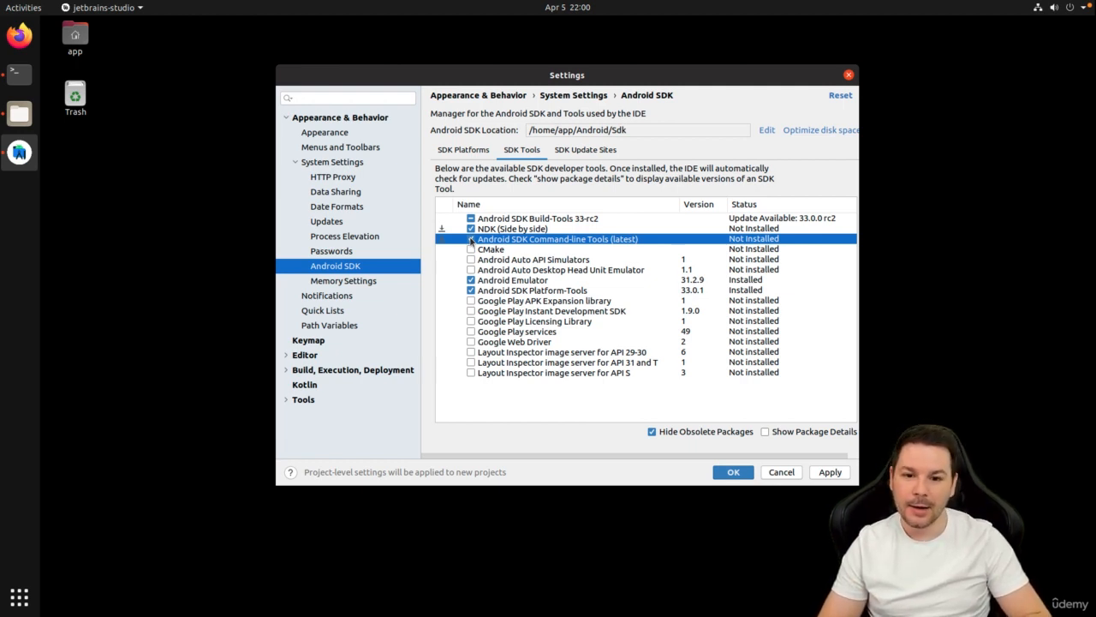
left_click(470, 249)
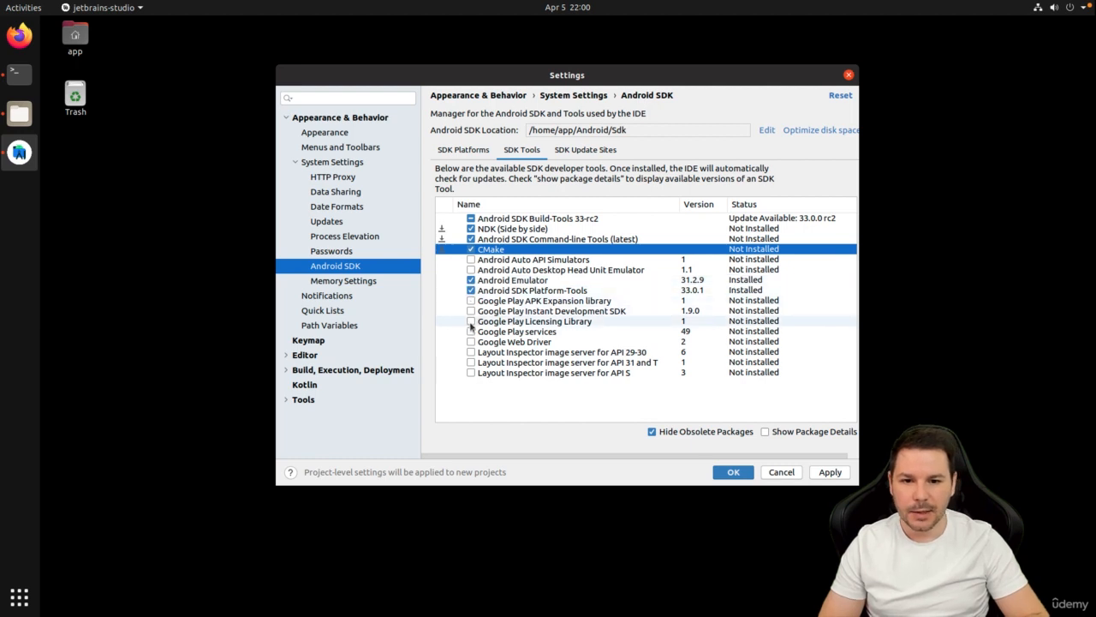
left_click(570, 152)
left_click(522, 151)
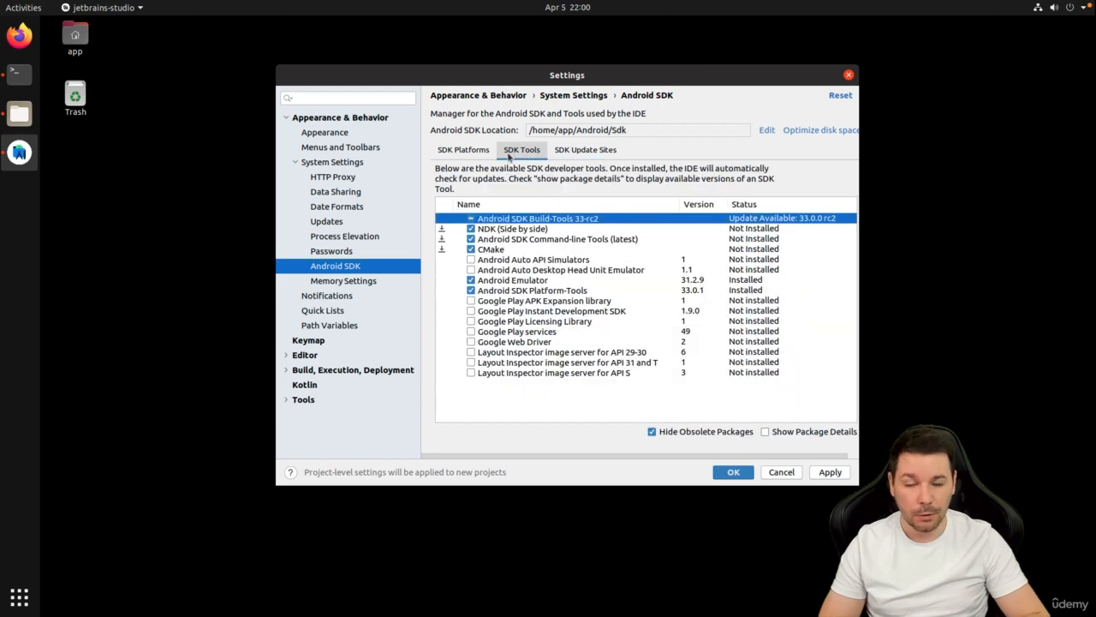
left_click(481, 152)
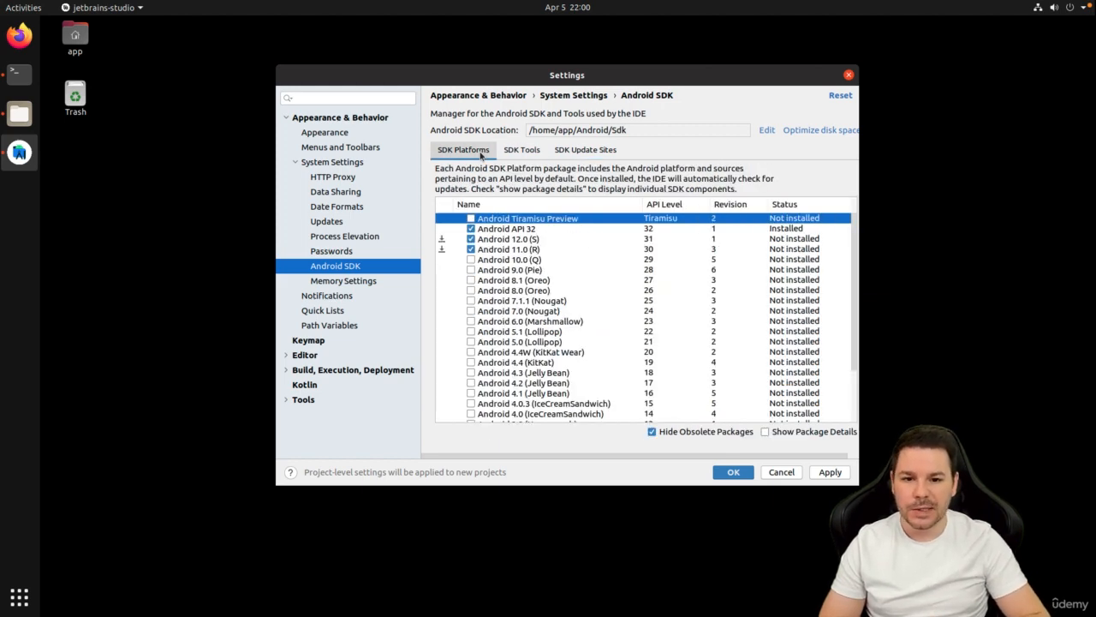
Apply and confirm the marked tools plus Android 12.0 and 11.0, then finish the installer.
left_click(828, 472)
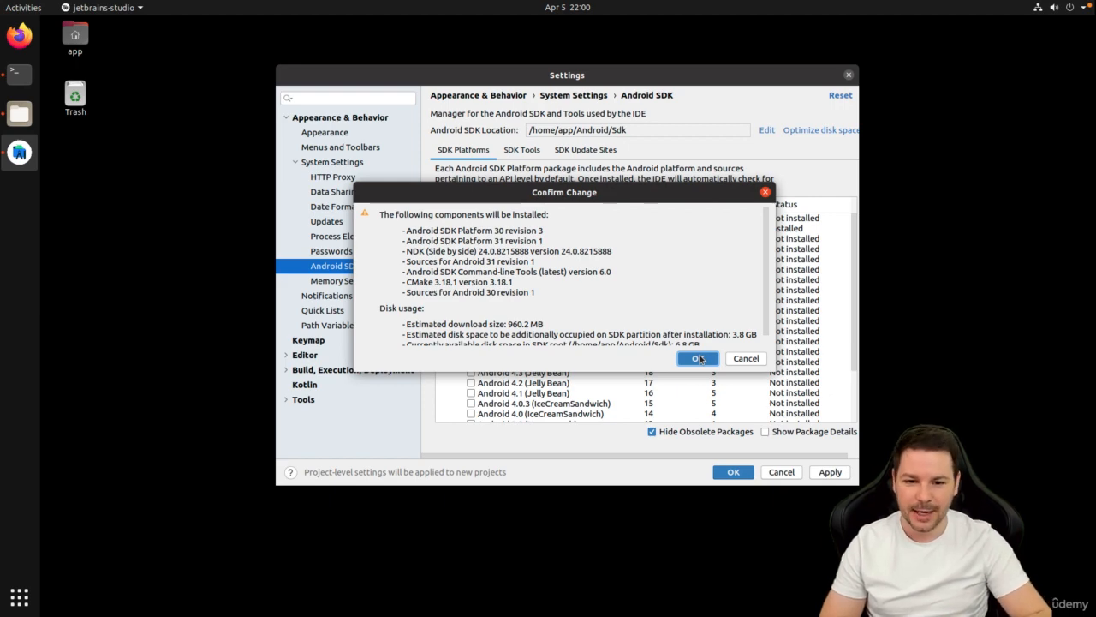
left_click(699, 358)
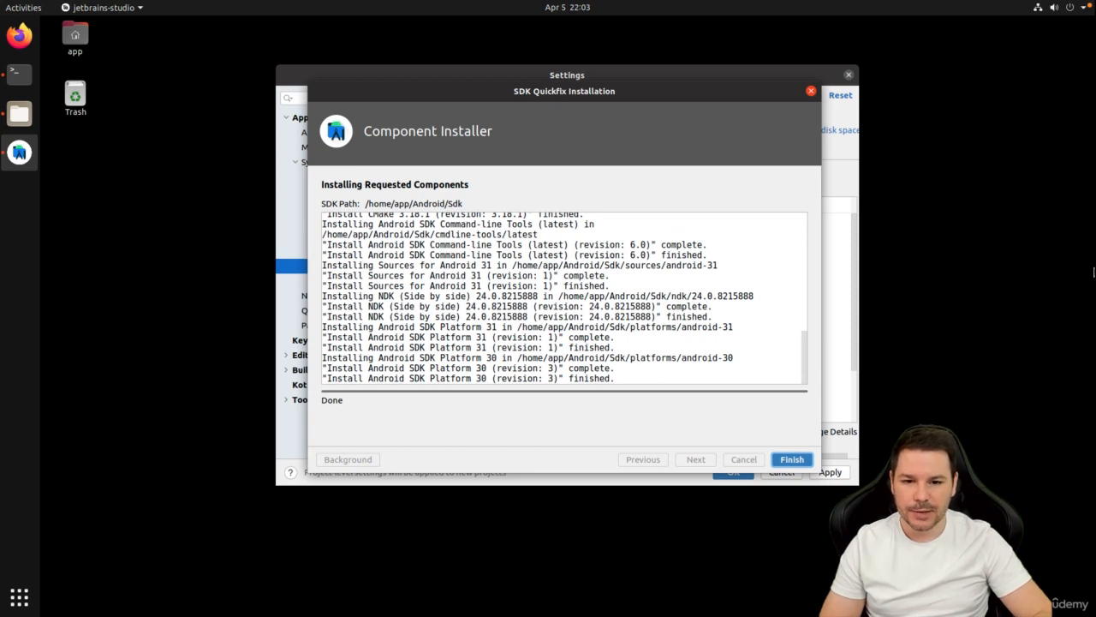
left_click(801, 461)
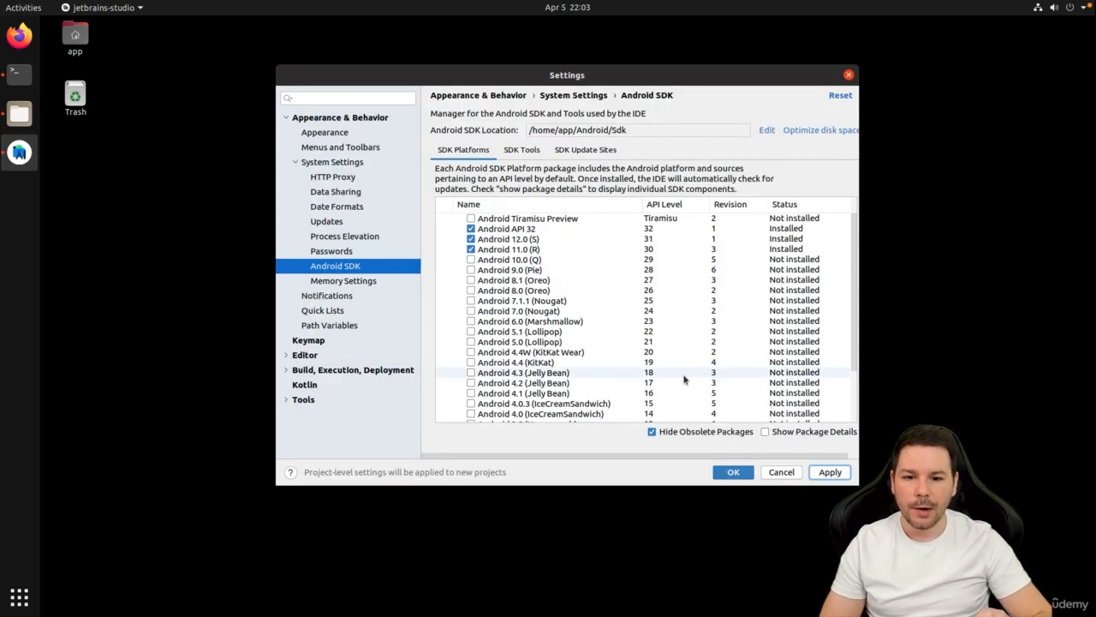
Tick Android 10.0, 9.0, 8.1, 8.0, 7.1.1, 7.0 and 6.0 in SDK Platforms.
left_click(470, 259)
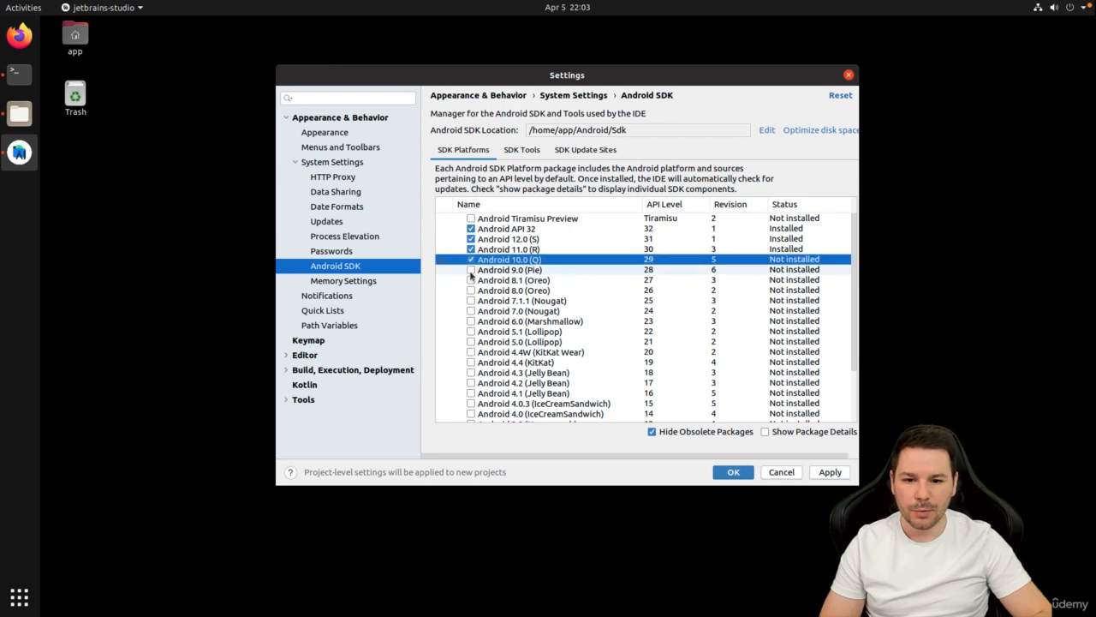
left_click(471, 269)
left_click(470, 280)
left_click(470, 290)
left_click(470, 301)
left_click(470, 311)
left_click(471, 321)
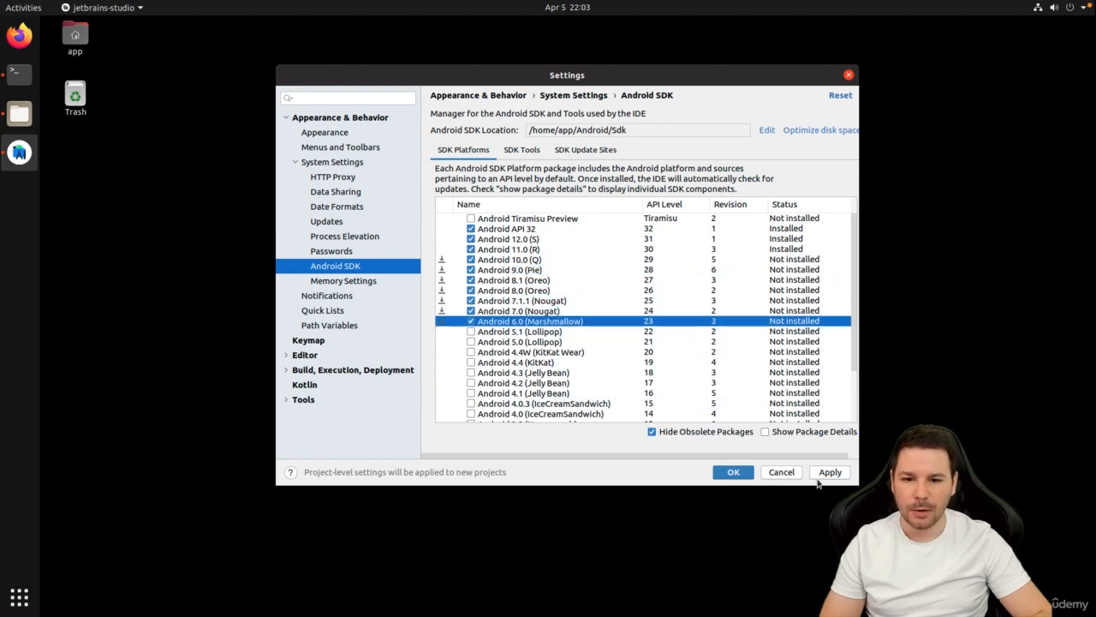
Apply the platform selection, confirm the download, and close the finished installer.
left_click(830, 472)
scroll(774, 263, "down", 5)
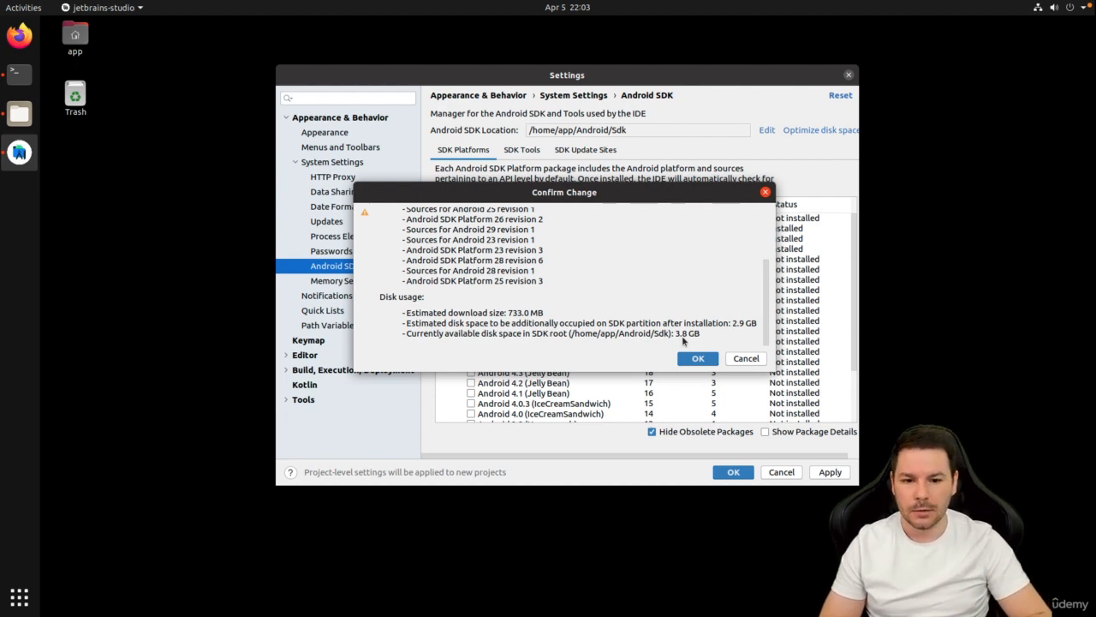
left_click(697, 358)
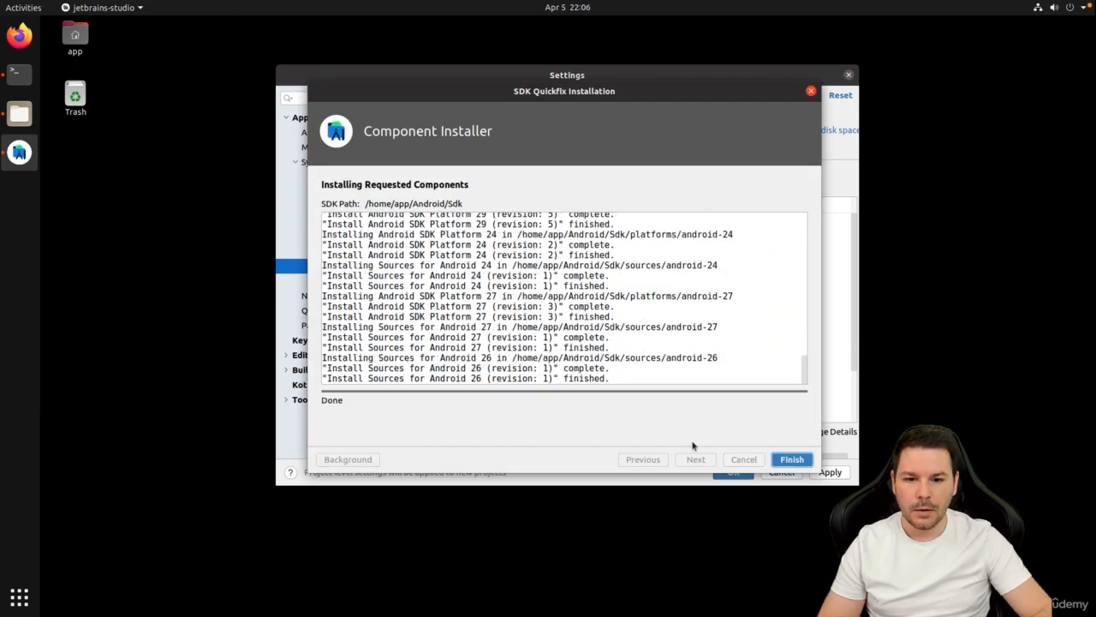
left_click(792, 459)
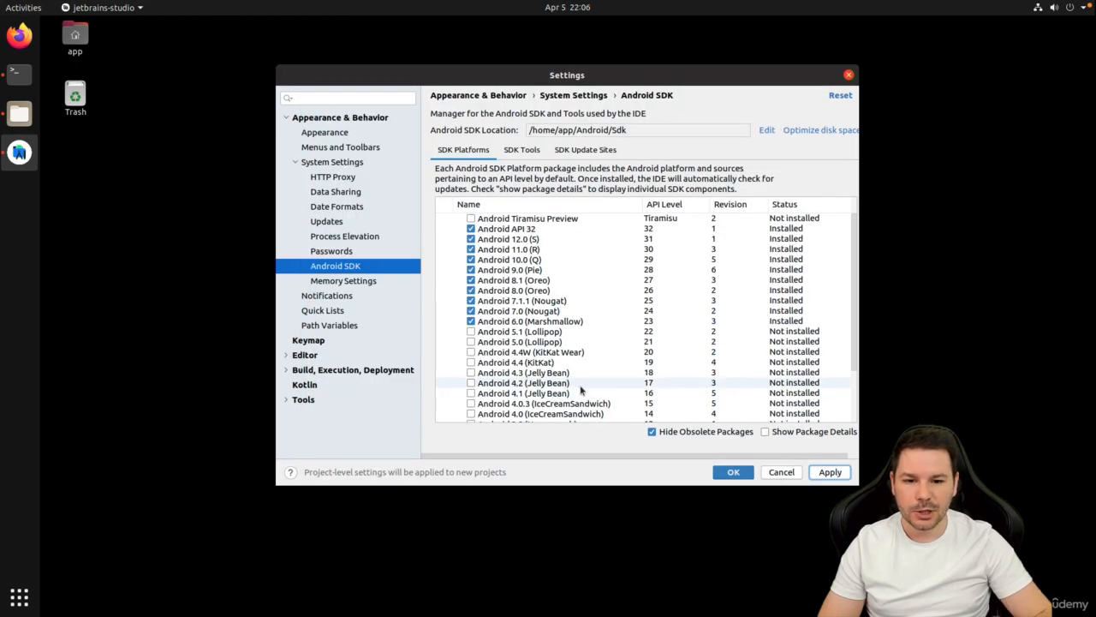
Close Settings and switch the welcome window to the Plugins marketplace.
left_click(828, 474)
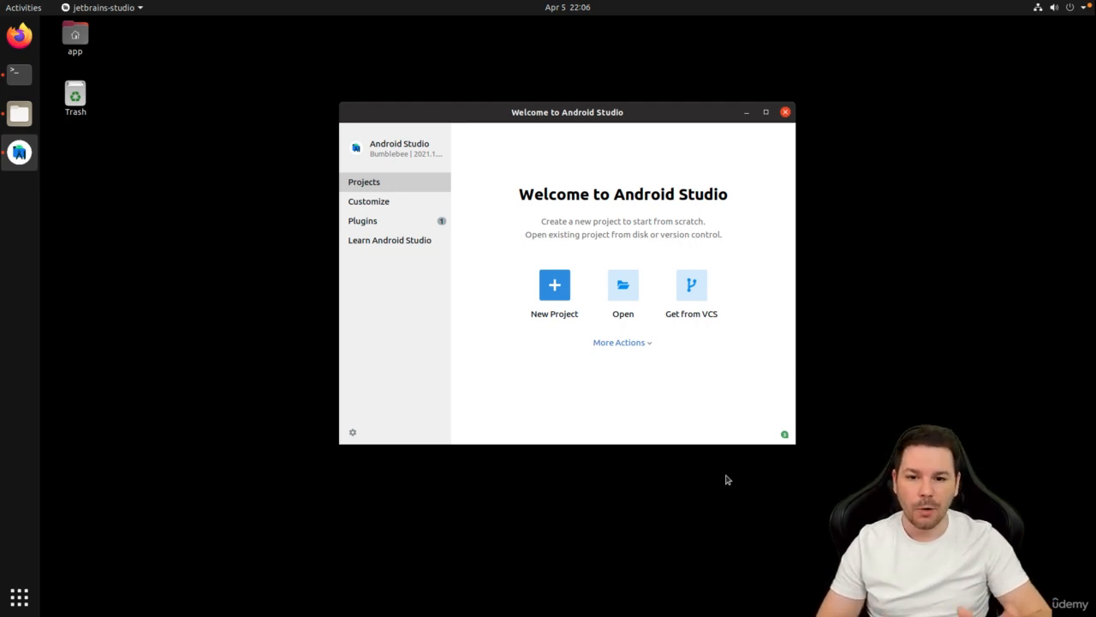
left_click(385, 224)
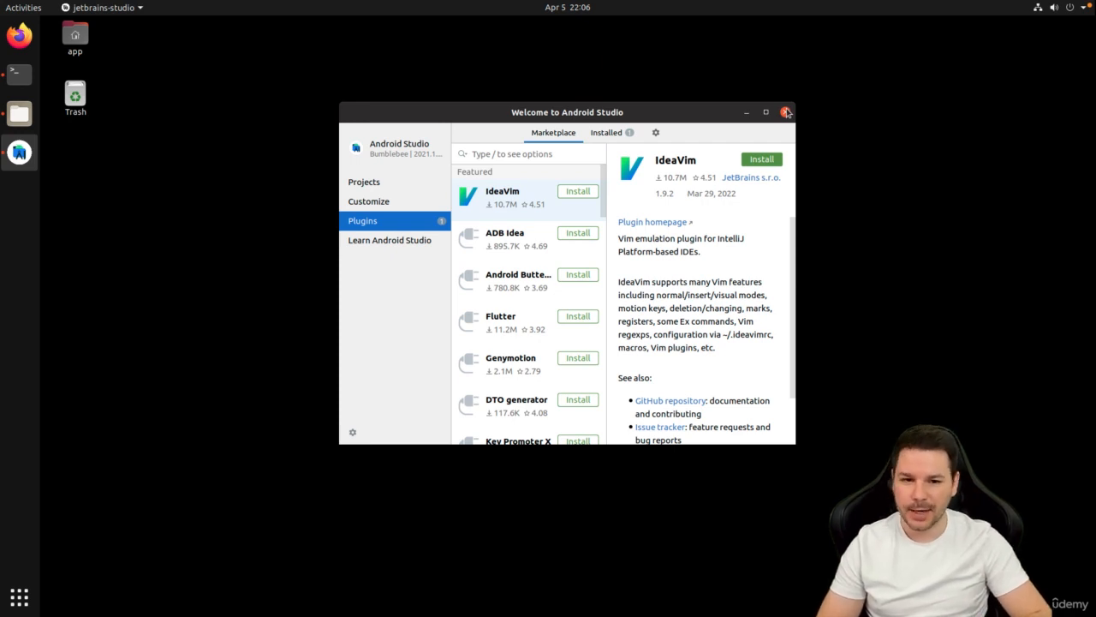
Close Android Studio and browse Files to Home > Android > Sdk > platform-tools.
left_click(786, 113)
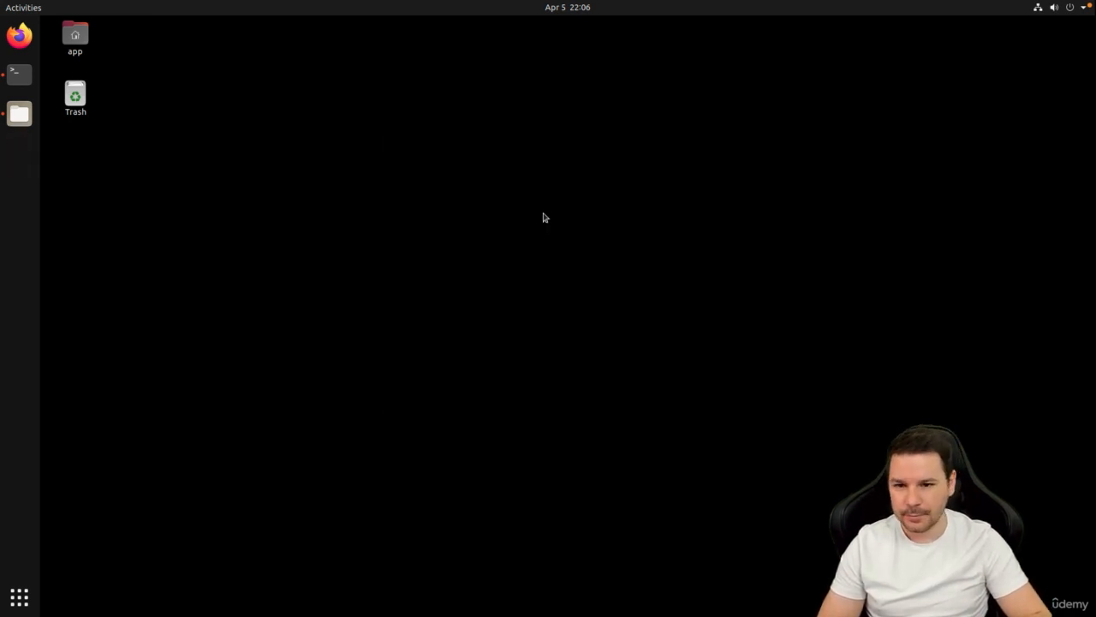
left_click(19, 115)
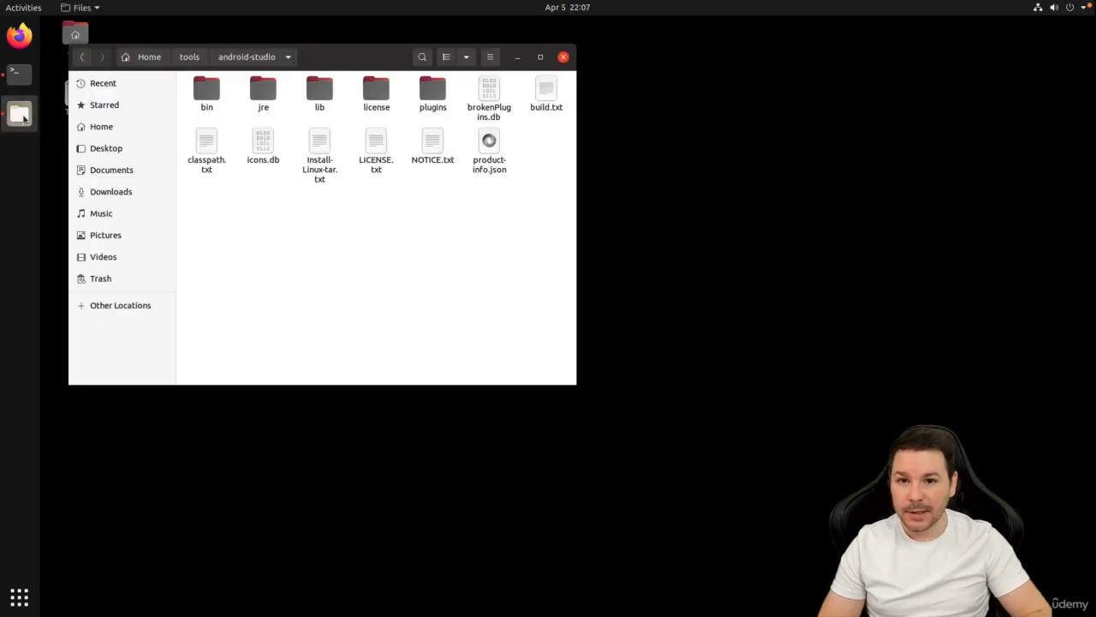
left_click(149, 57)
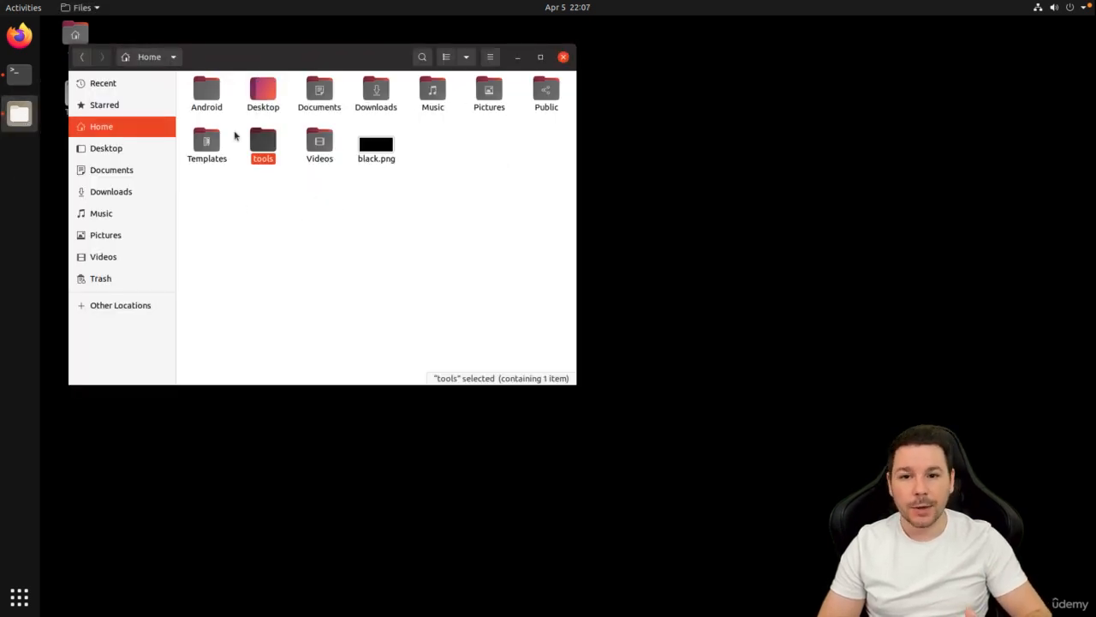
left_click(203, 95)
double_click(203, 95)
double_click(210, 94)
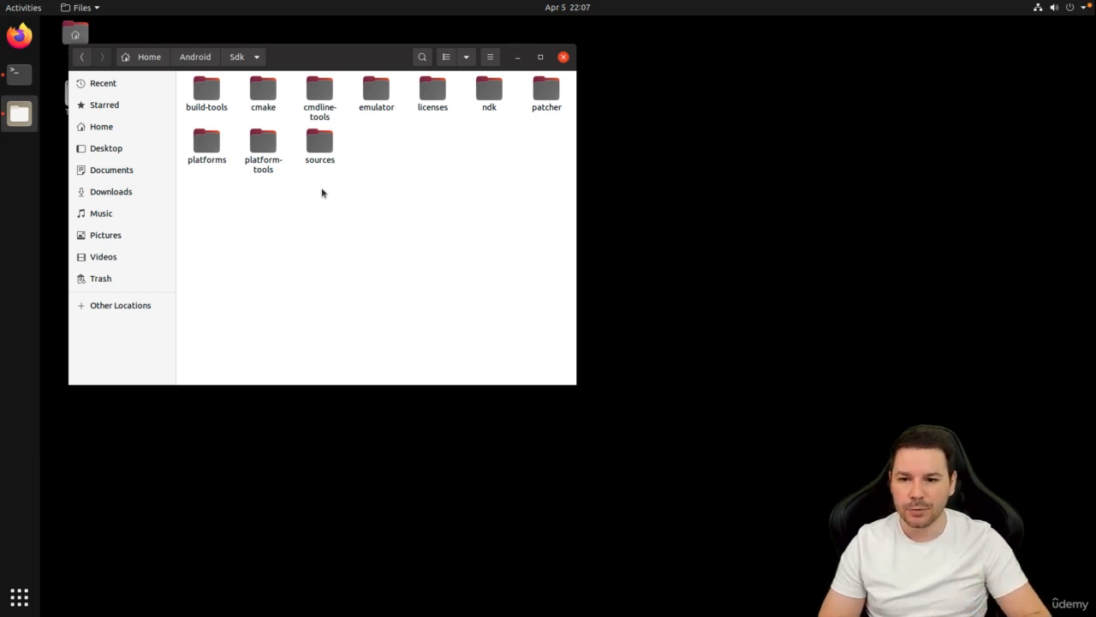
double_click(263, 144)
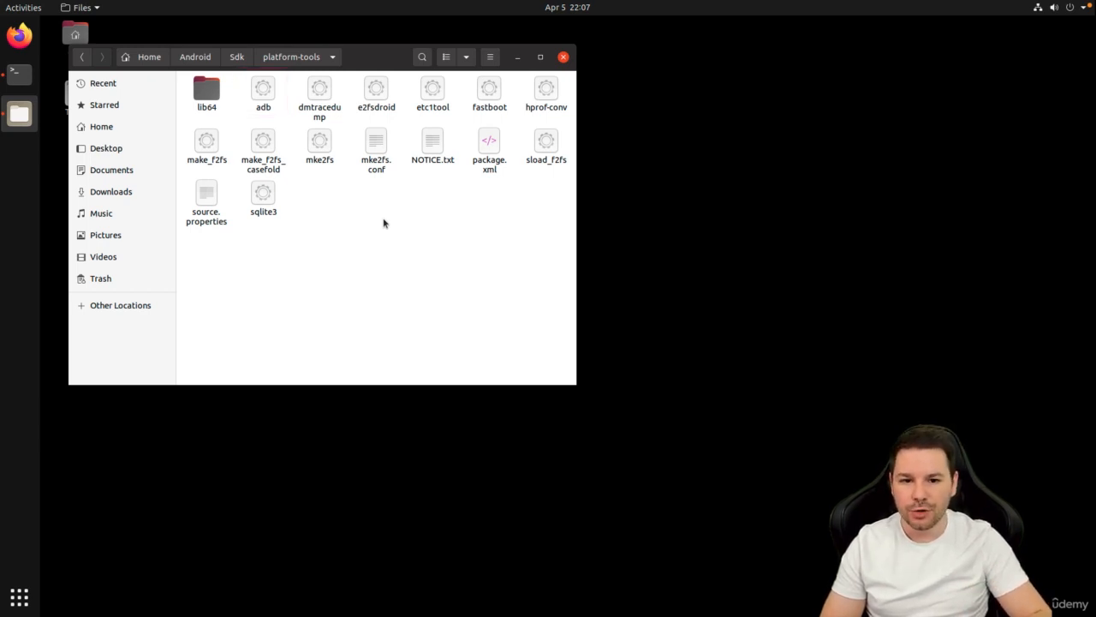
Open a terminal and run adb from the home folder, showing it isn't found.
key("ctrl+alt+t")
type("adb")
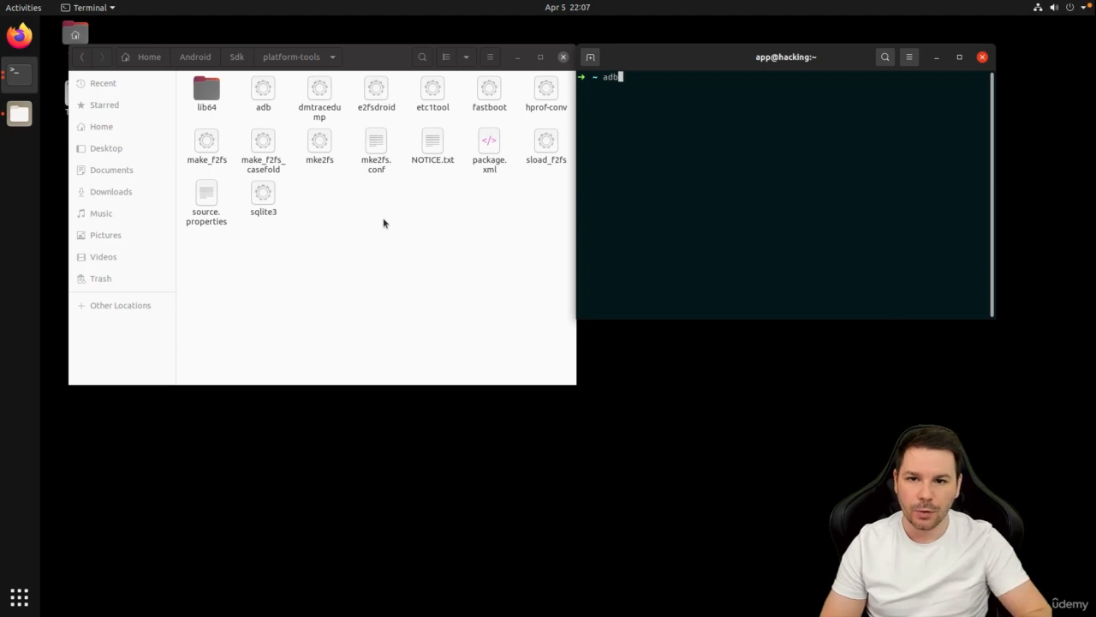
key("Return")
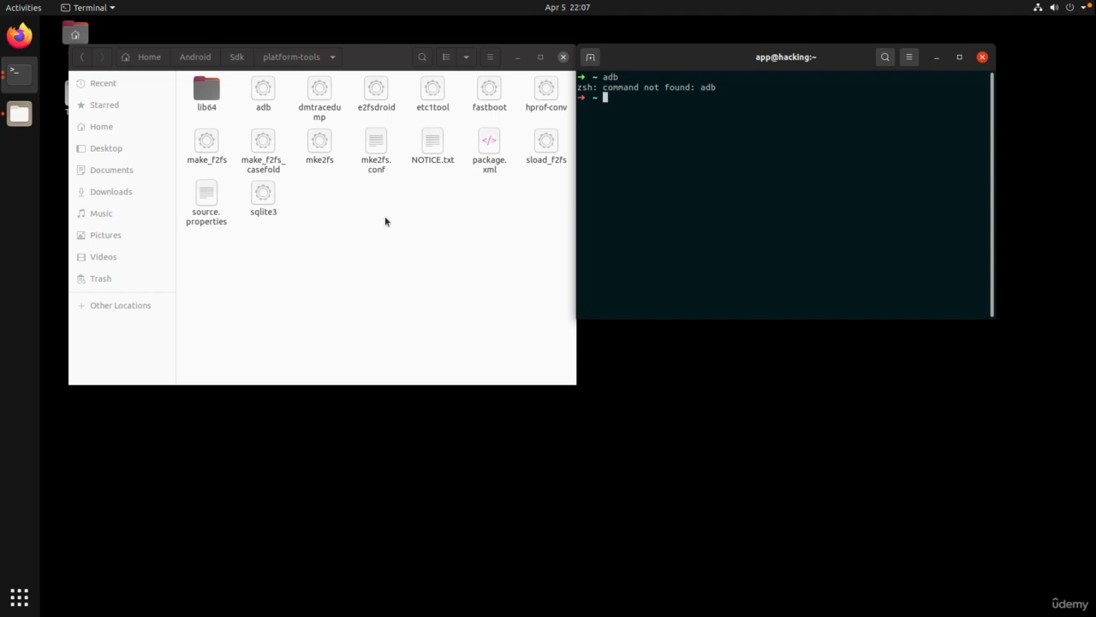
Open a terminal in platform-tools and print its path with pwd.
left_click(403, 274)
right_click(402, 275)
left_click(429, 340)
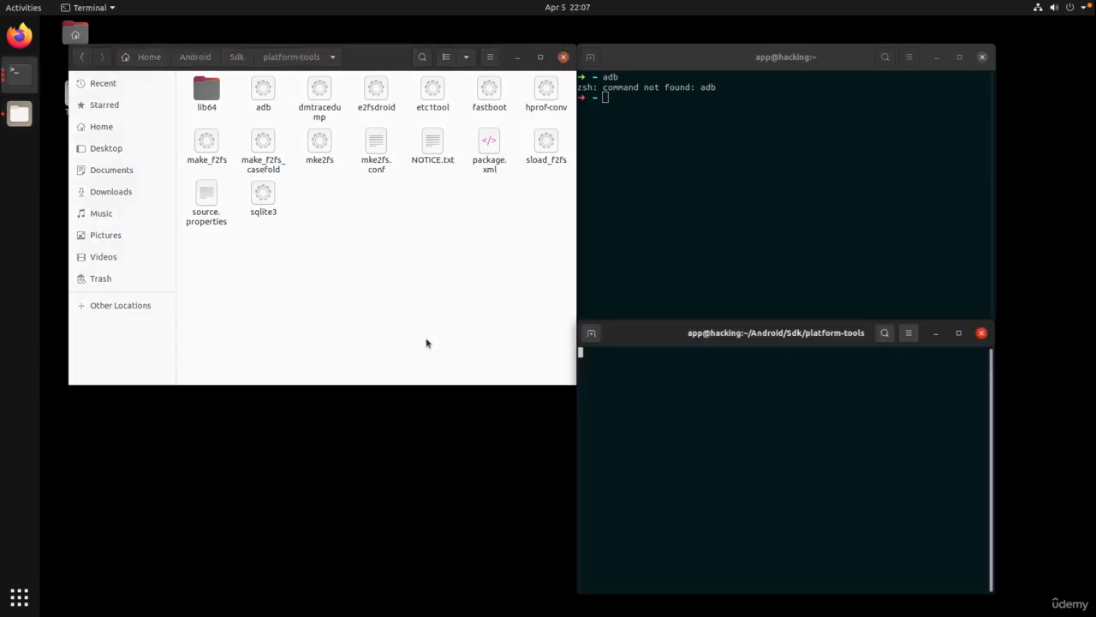
type("pwd")
key("Return")
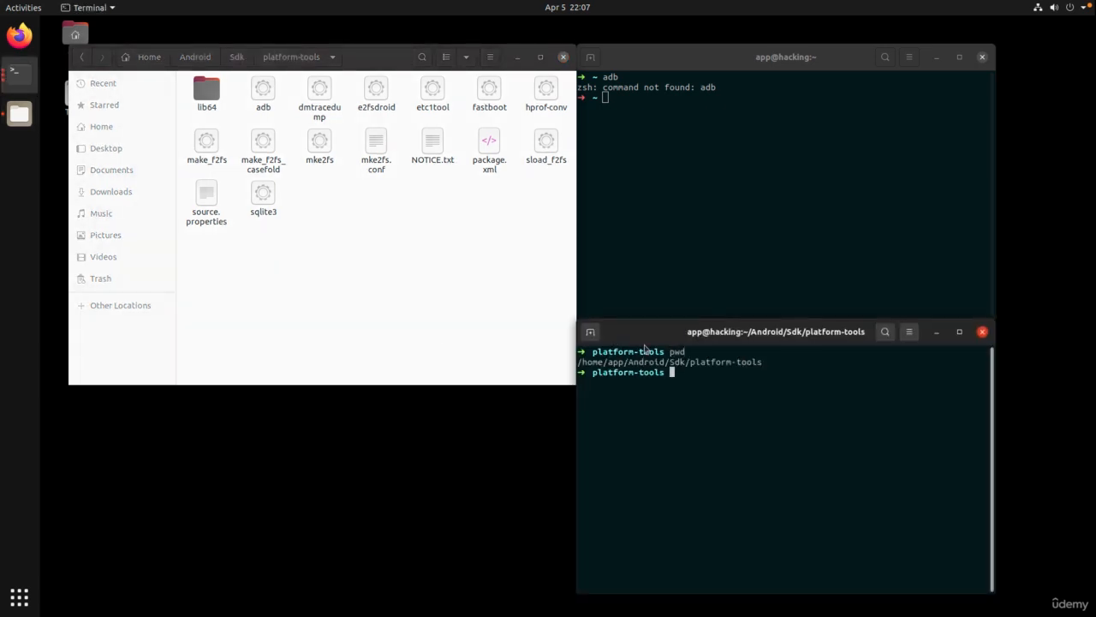
Run adb by its full path /home/app/Android/Sdk/platform-tools/adb.
double_click(628, 362)
right_click(628, 362)
left_click(655, 372)
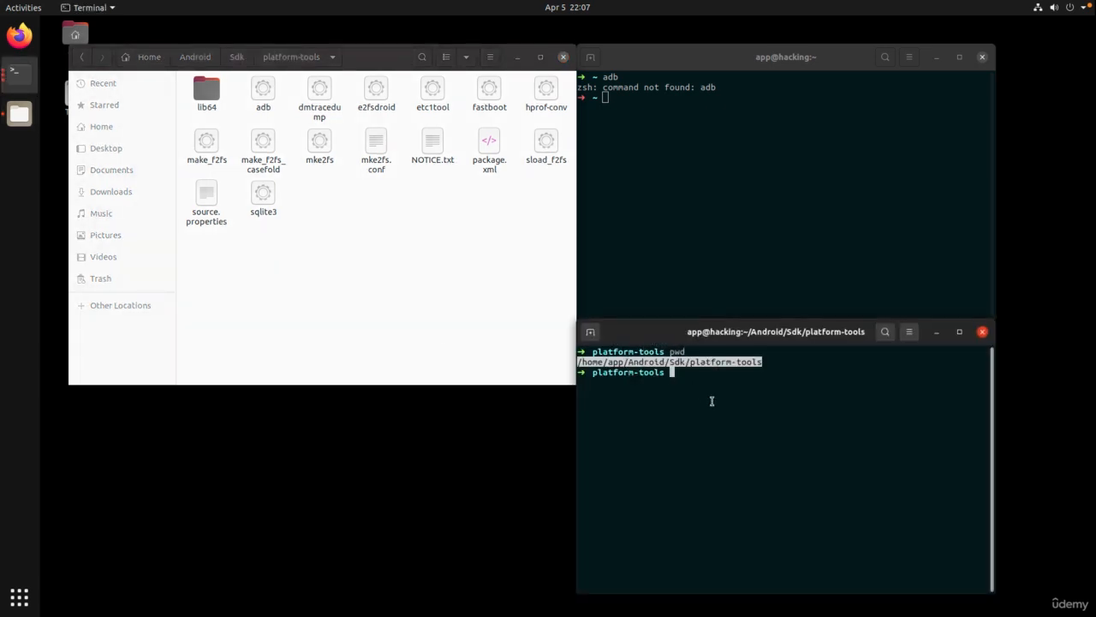
left_click(711, 401)
key("ctrl+shift+v")
type("/")
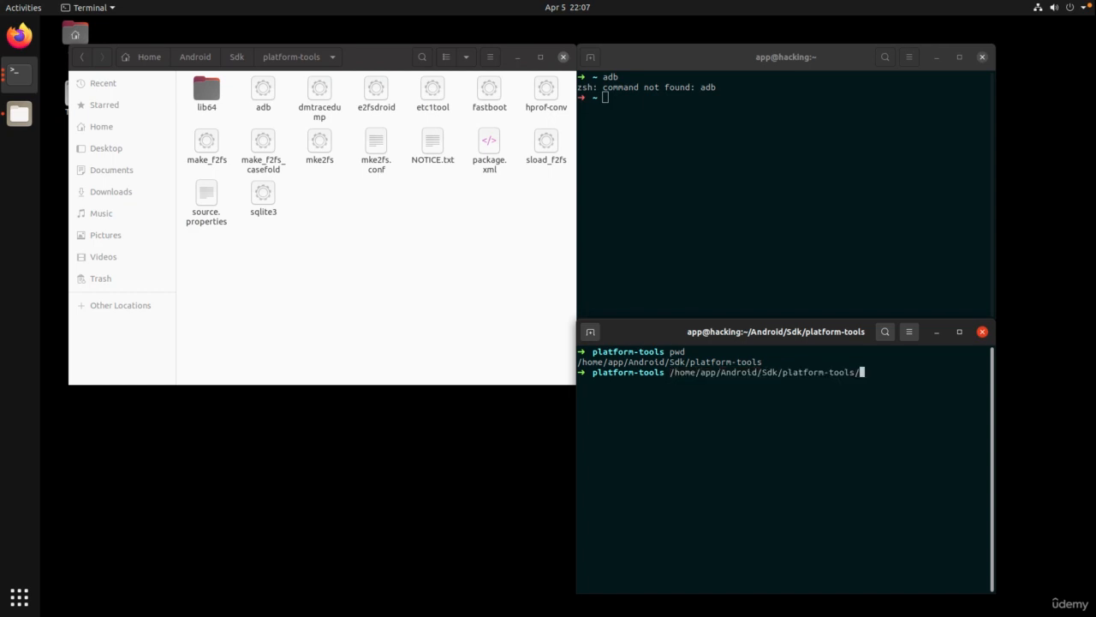
type("adb")
key("Return")
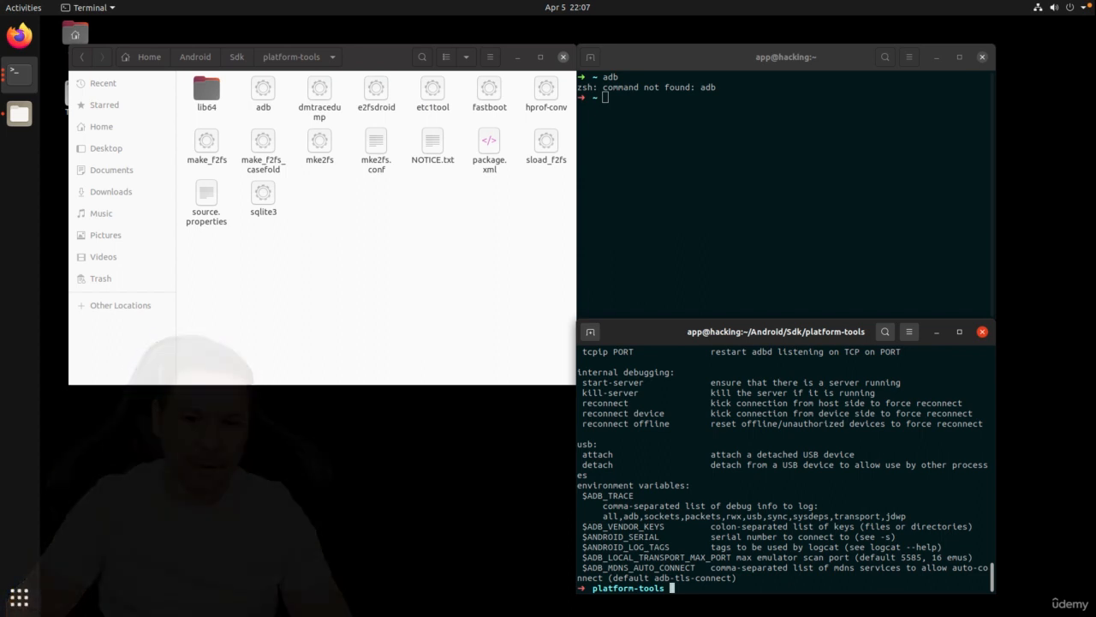
Copy the full adb path and type vim ~/.zshrc in the first terminal.
key("ctrl+l")
key("Up")
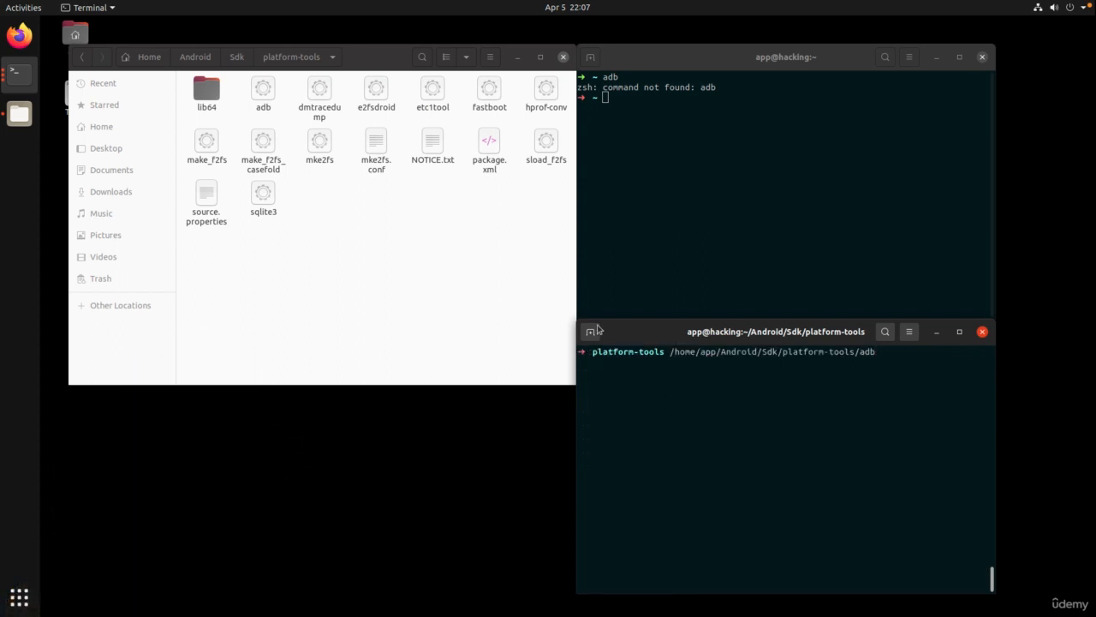
double_click(724, 352)
left_click(754, 254)
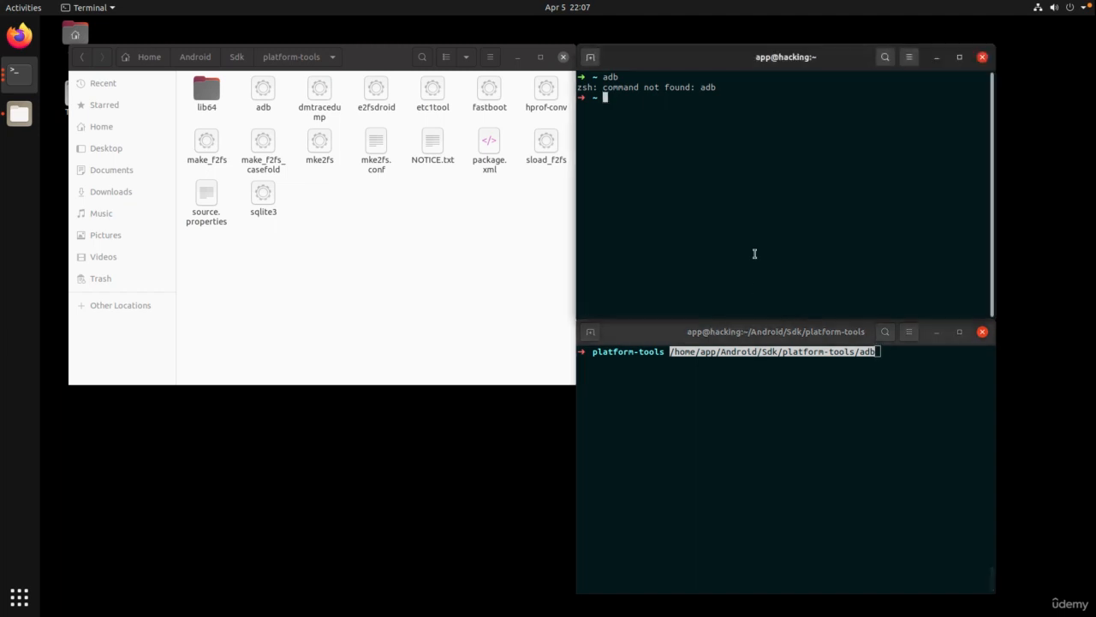
type("vim ~/.zshrc")
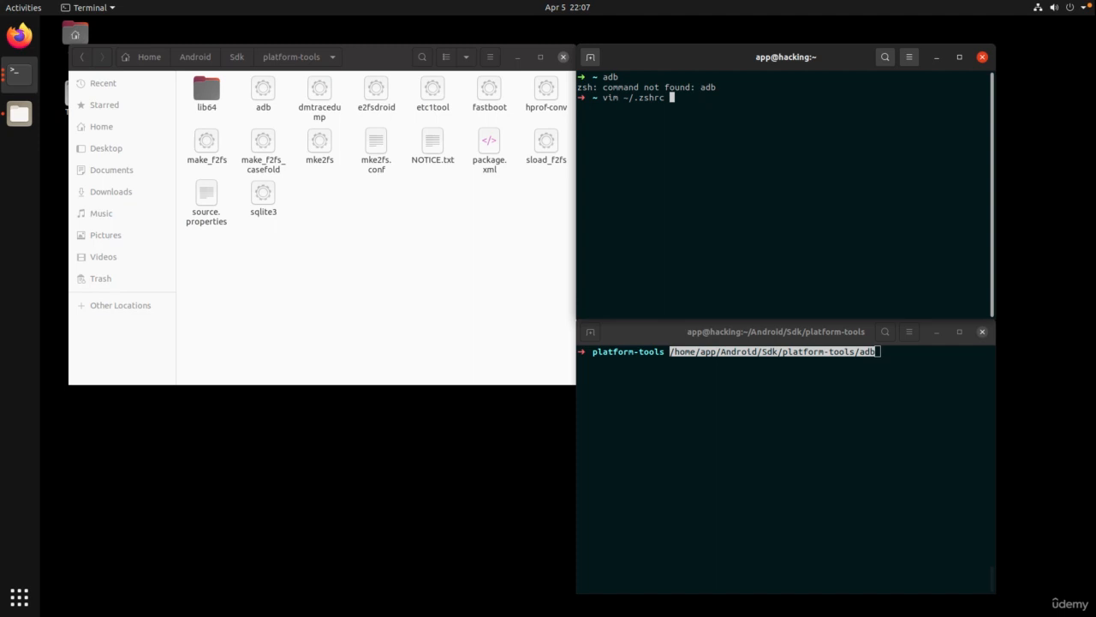
Open ~/.zshrc in vim and start a new line after the last alias.
key("Return")
scroll(784, 189, "down", 7)
scroll(784, 188, "down", 20)
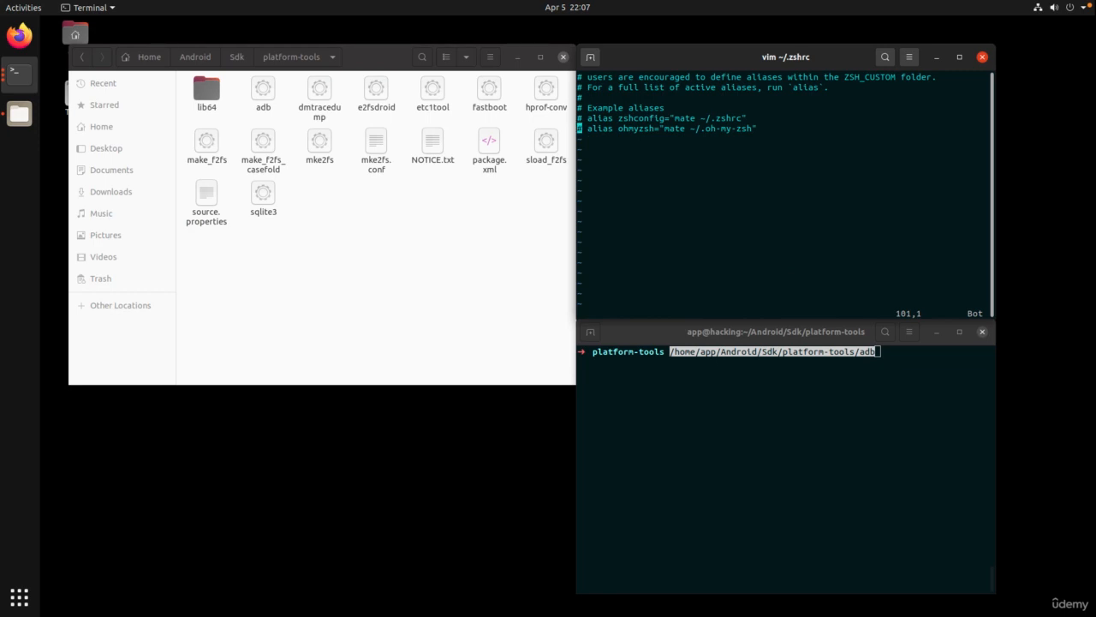
key("dollar")
key("a")
key("Return")
key("Return")
key("BackSpace")
key("BackSpace")
Write export PATH=$PATH:/home/app/Android/Sdk/platform-tools/: on the new line.
type("export PATH=$PATH:/")
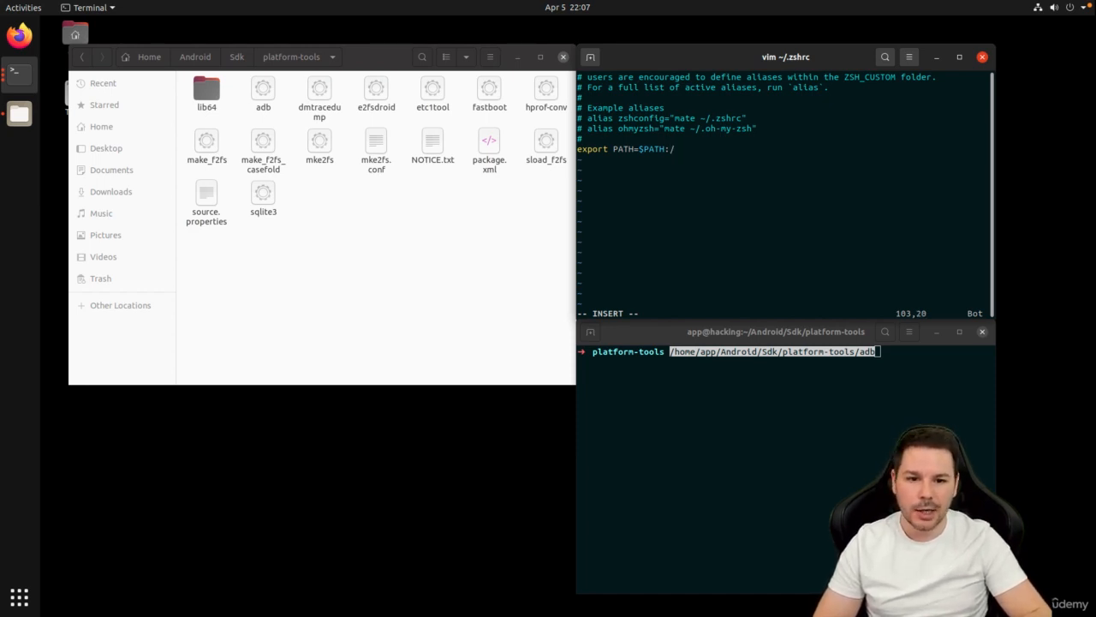
key("ctrl+shift+v")
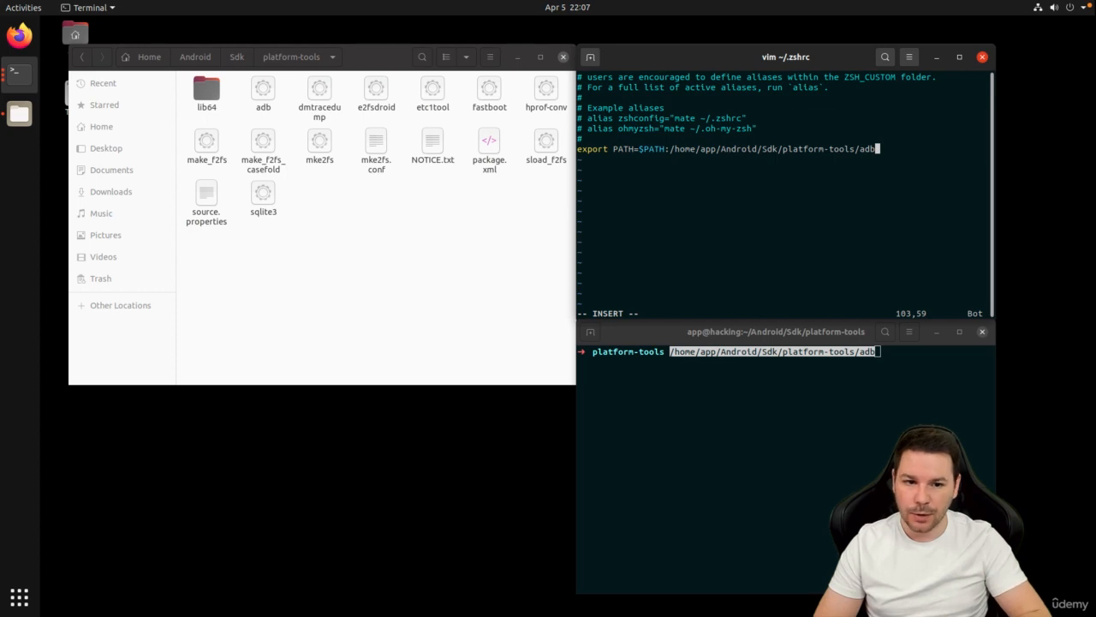
key("BackSpace")
key("BackSpace")
key("BackSpace")
type(":")
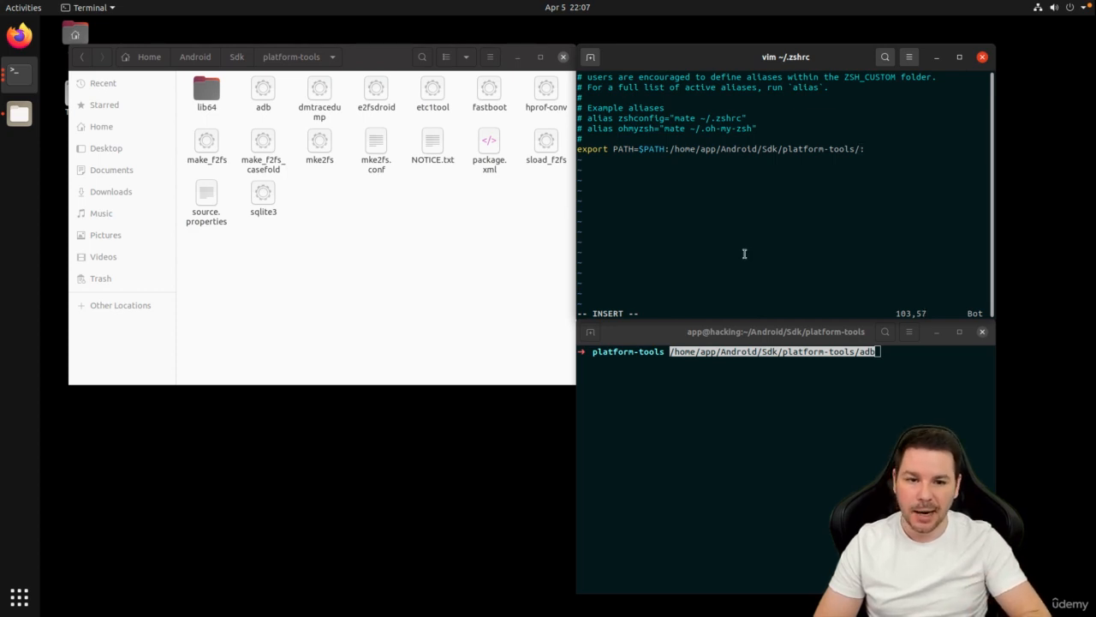
left_click(237, 57)
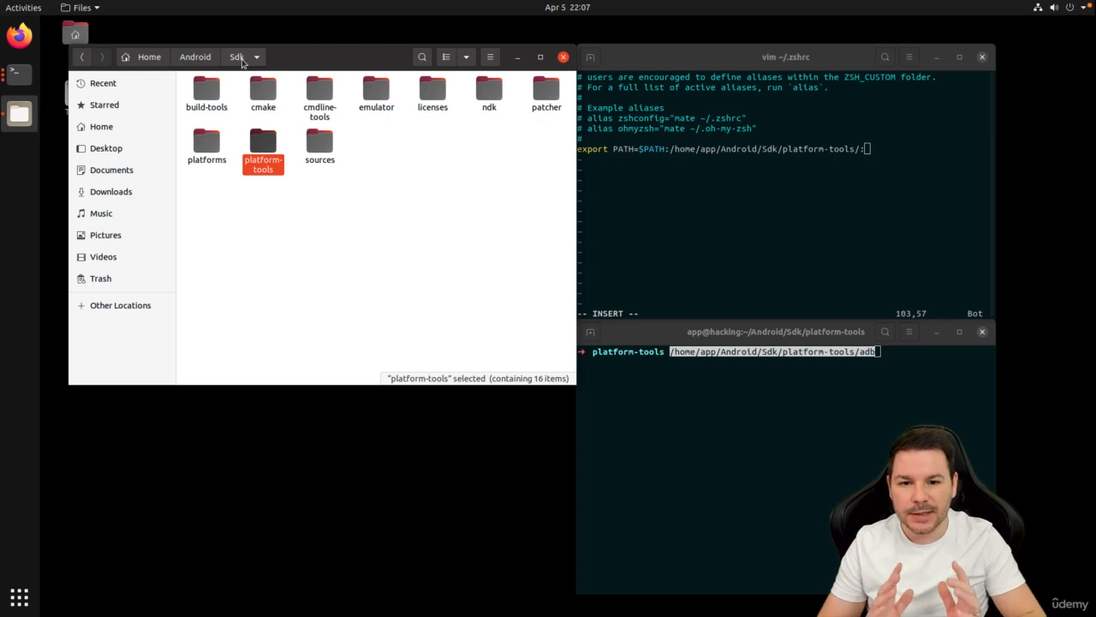
Open a terminal in build-tools/32.0.0 and print its path with pwd.
left_click(356, 253)
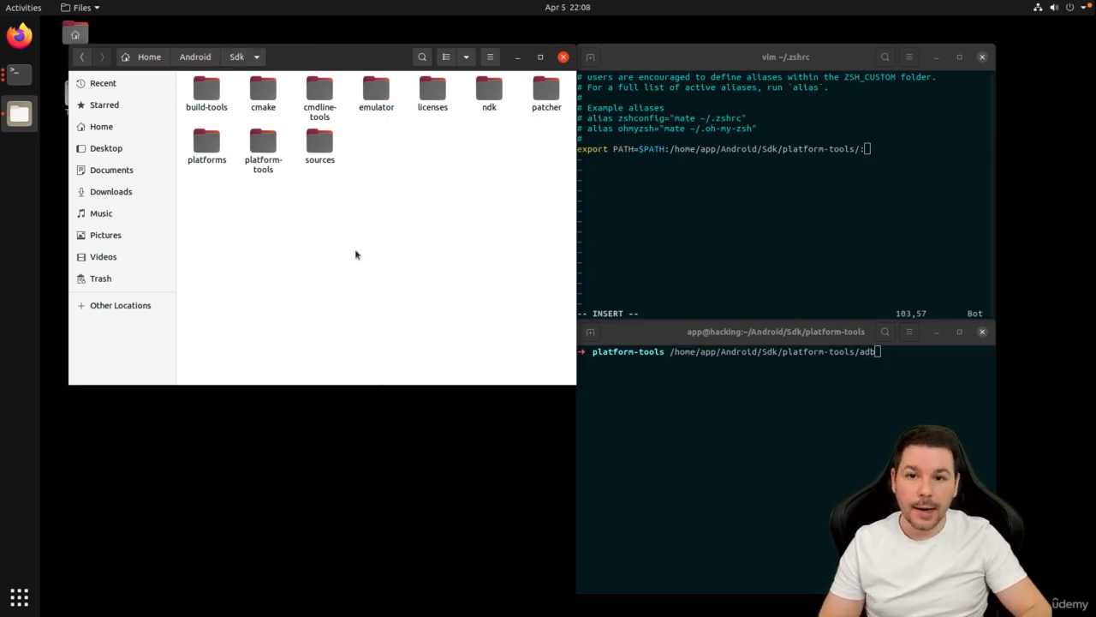
double_click(209, 94)
double_click(231, 101)
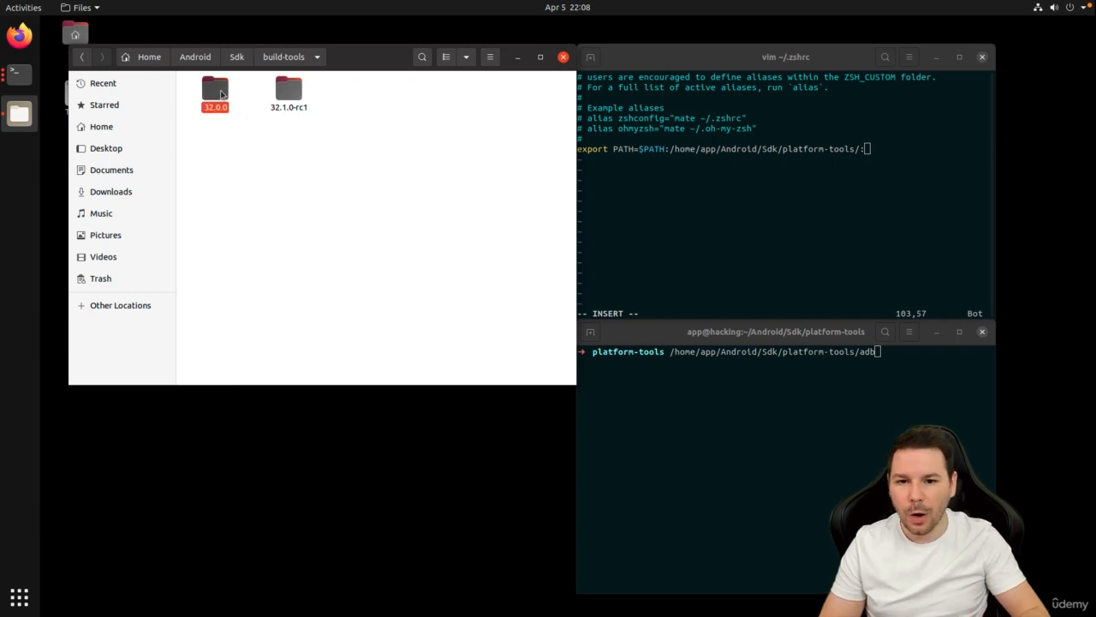
right_click(345, 334)
left_click(381, 398)
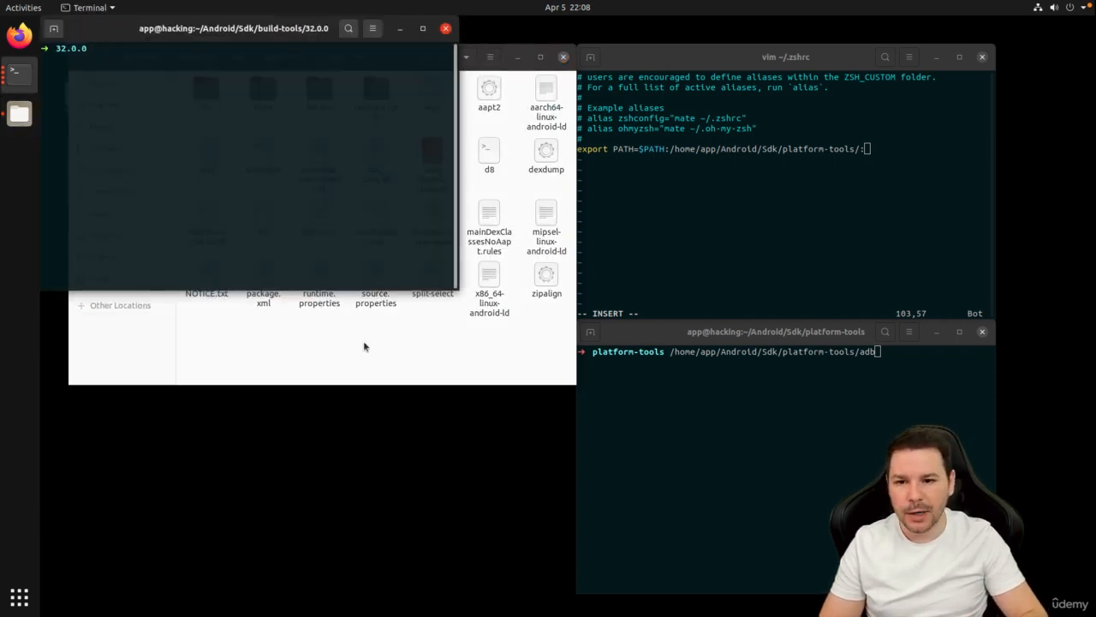
type("pwd")
key("Return")
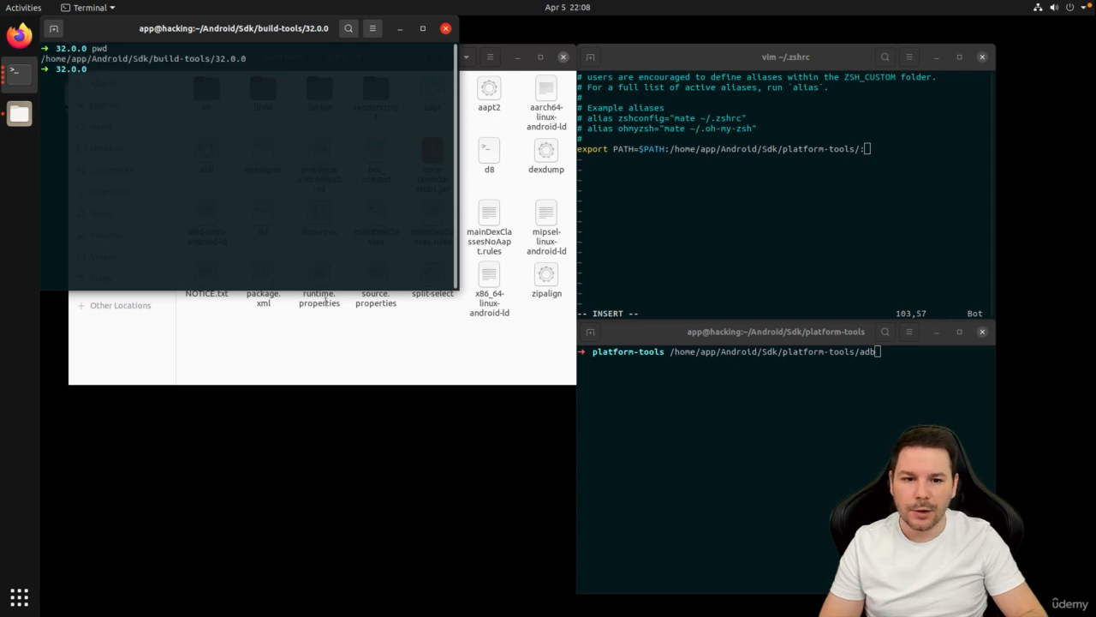
Append /home/app/Android/Sdk/build-tools/32.0.0/ to the PATH line in vim.
double_click(187, 58)
left_click(832, 204)
middle_click(832, 204)
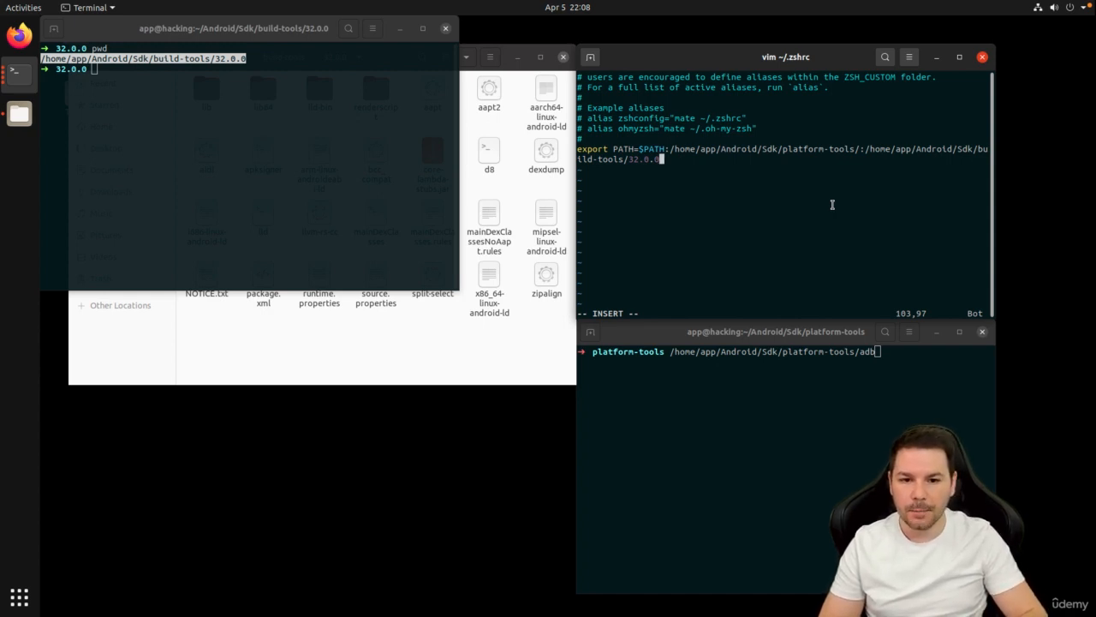
type("/")
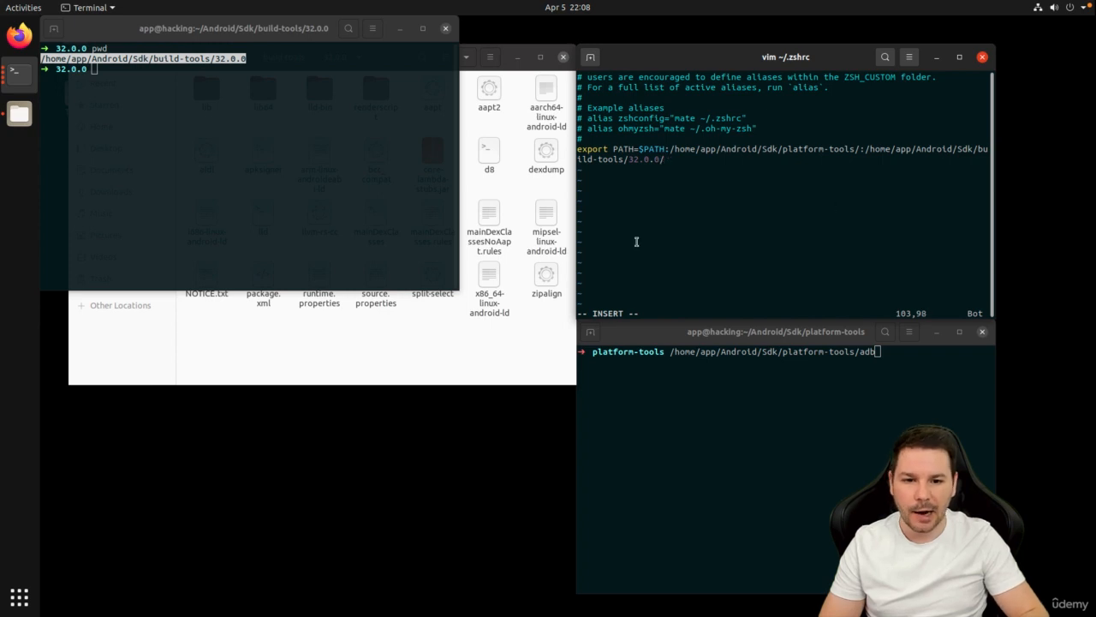
Close the build-tools terminal, return Files to Sdk, and leave vim's insert mode.
left_click(333, 191)
left_click(445, 28)
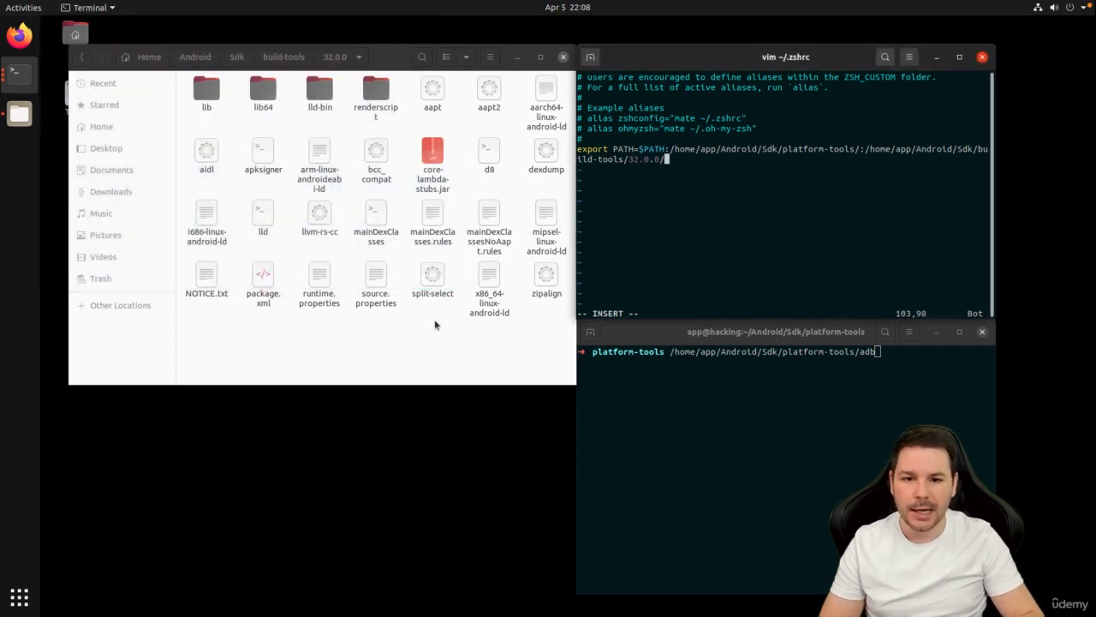
left_click(285, 57)
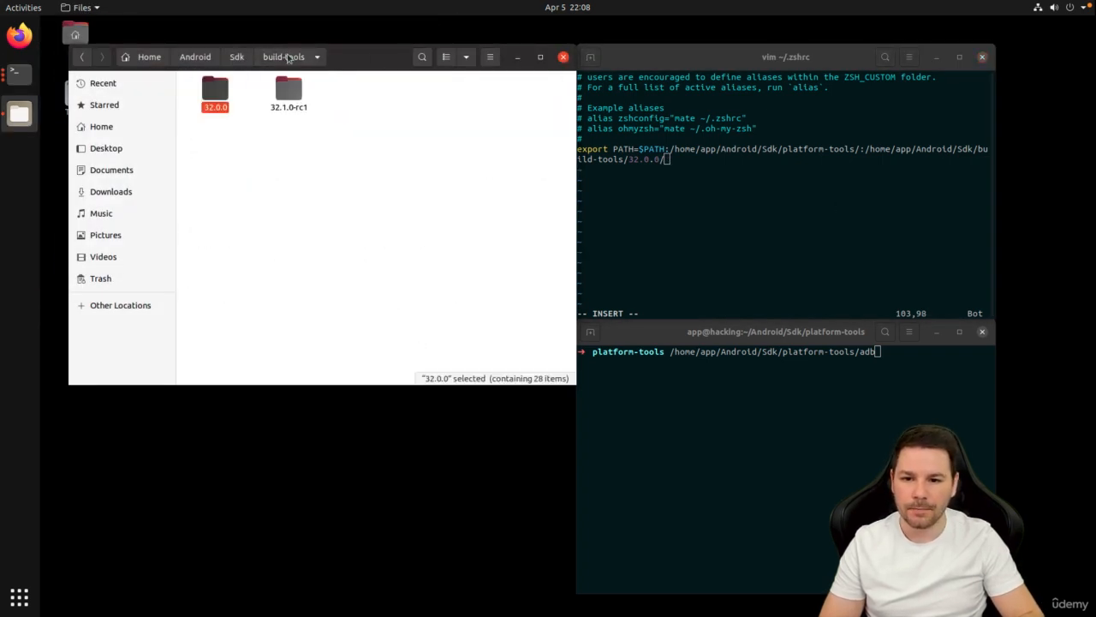
left_click(236, 57)
left_click(377, 242)
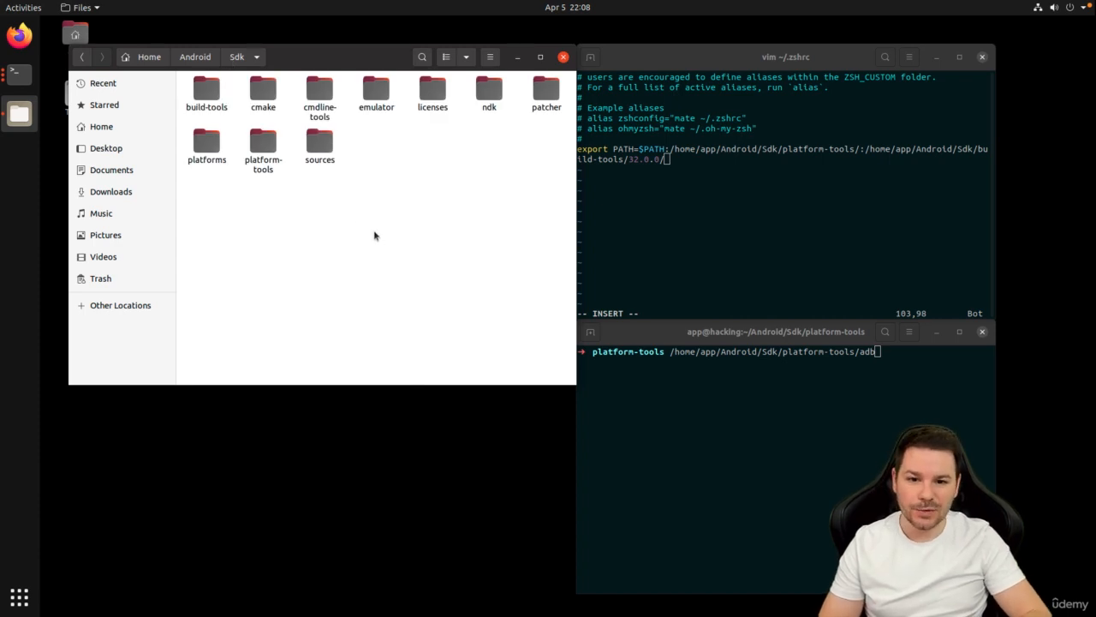
key("alt+Tab")
key("Escape")
Save ~/.zshrc with :wq and try adb again.
type(":")
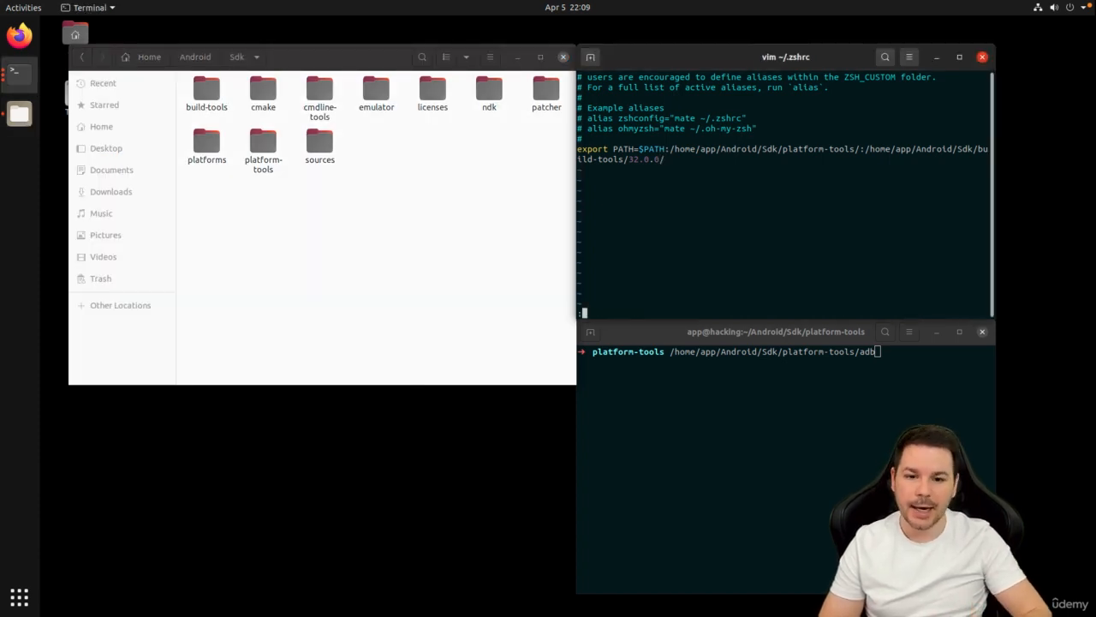
type("wq")
key("Return")
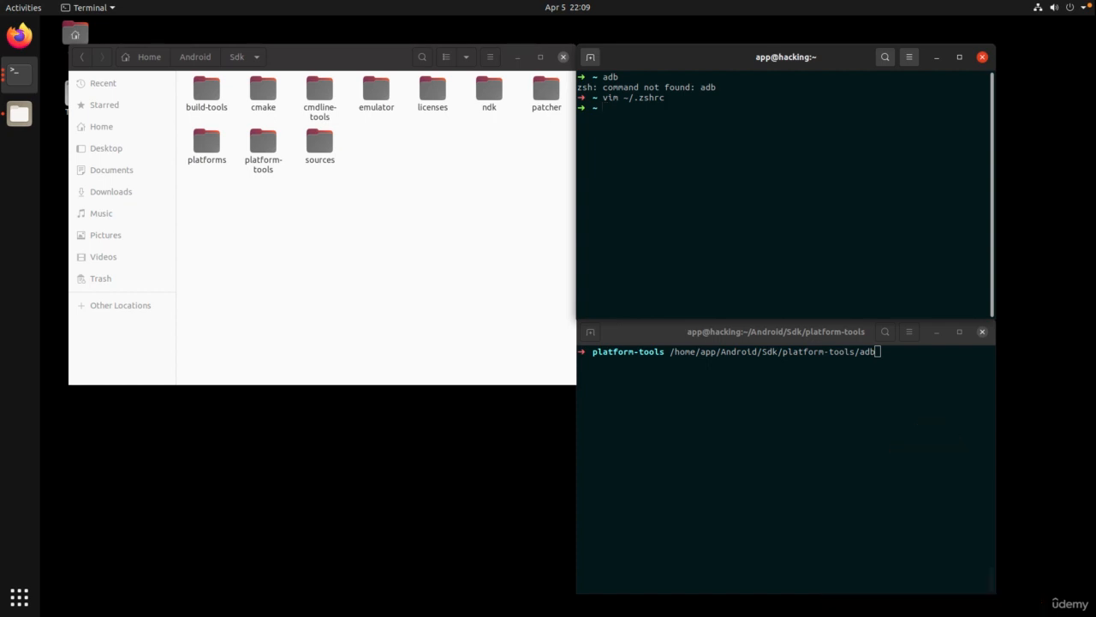
key("ctrl+l")
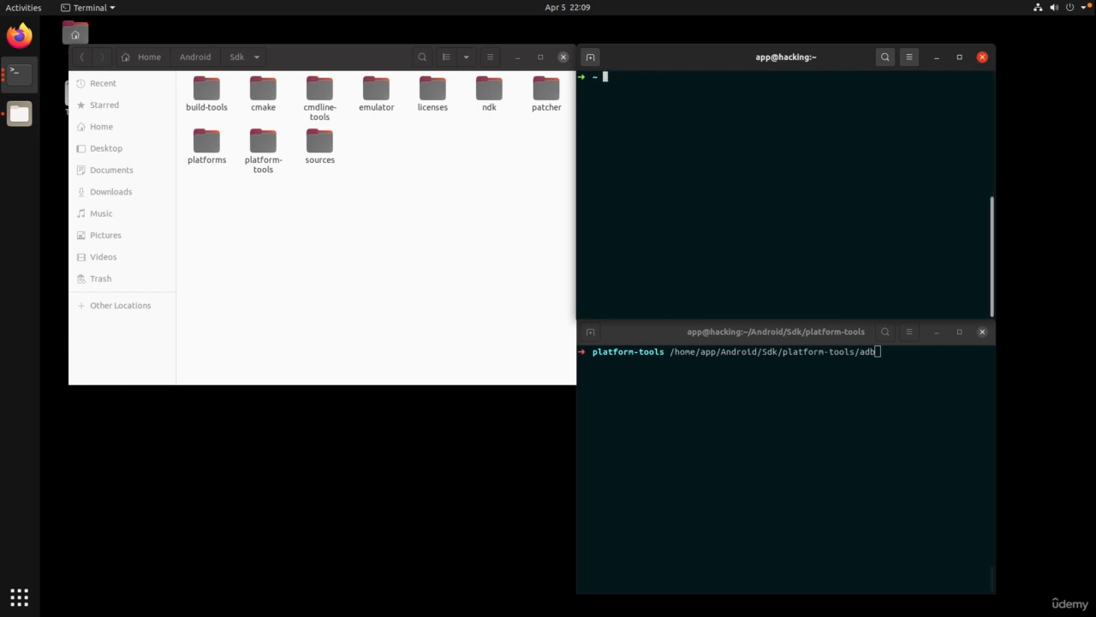
type("adb")
key("Return")
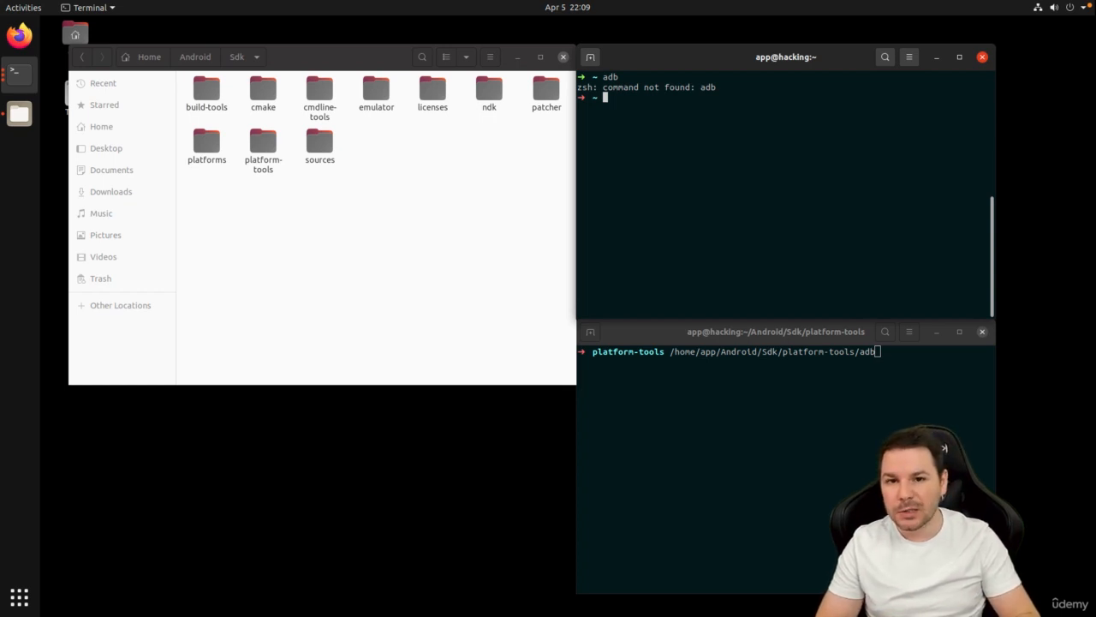
Reload ~/.zshrc with source and confirm adb now prints its help.
type("source ")
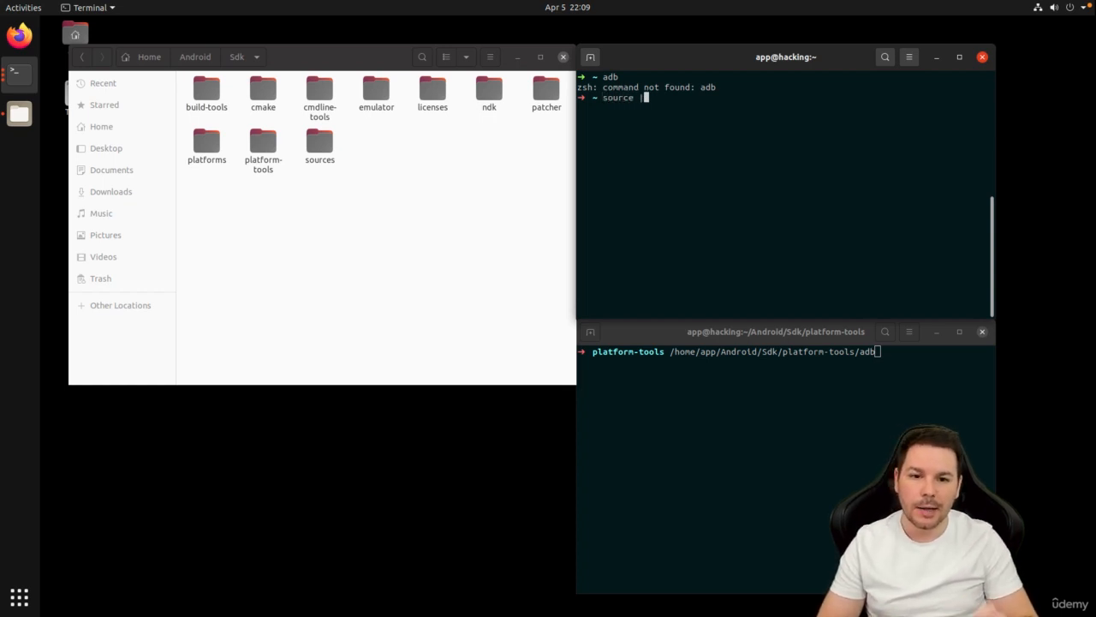
type("~/.zshrc")
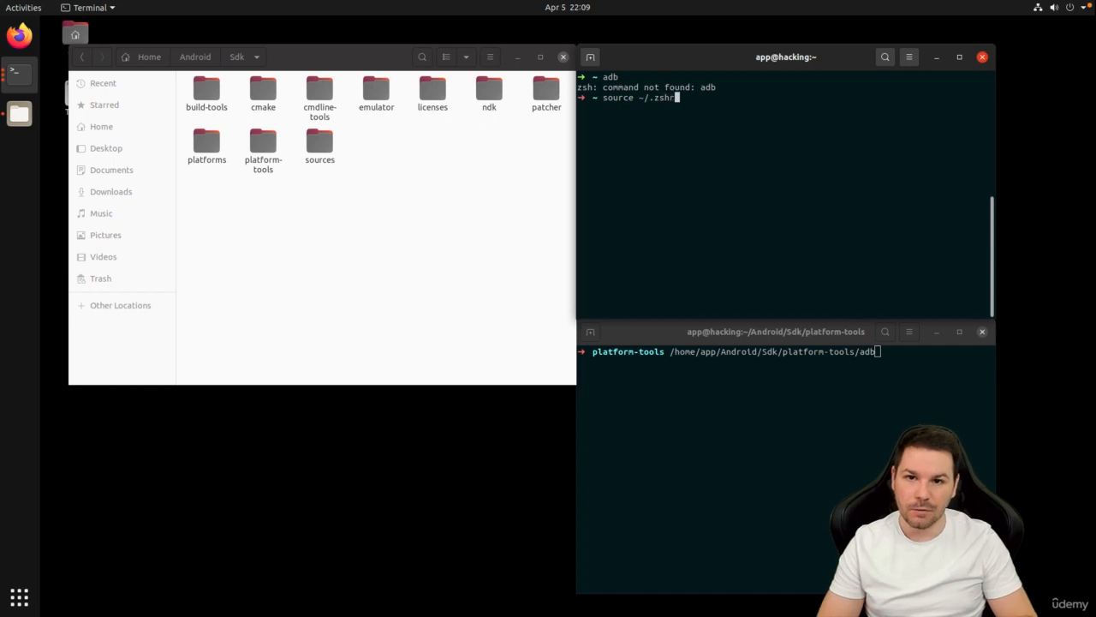
key("Return")
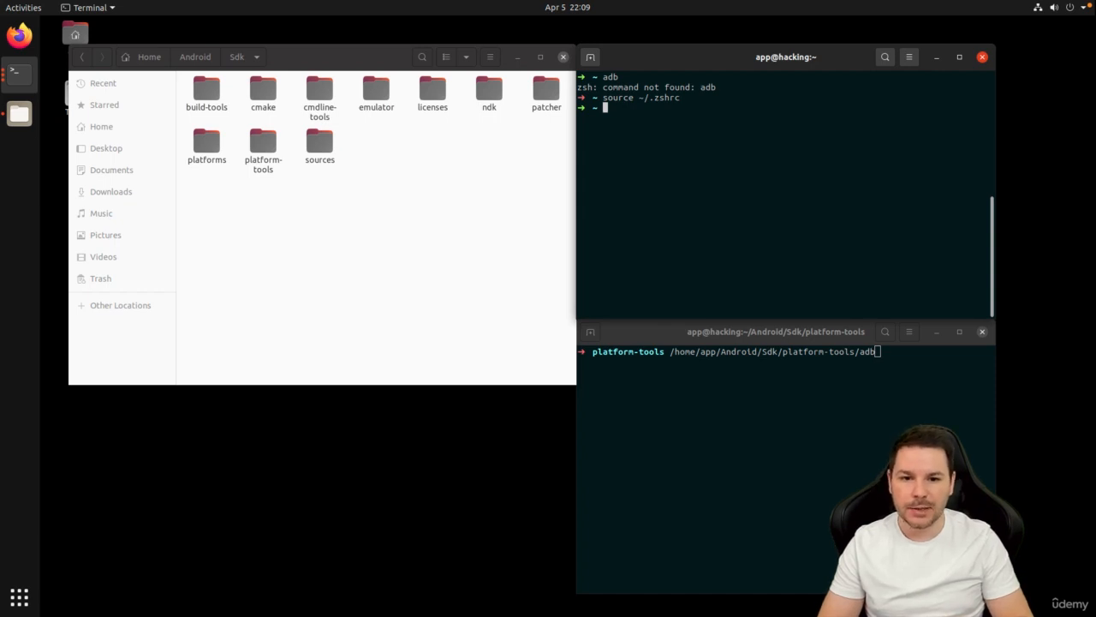
type("adb")
key("Return")
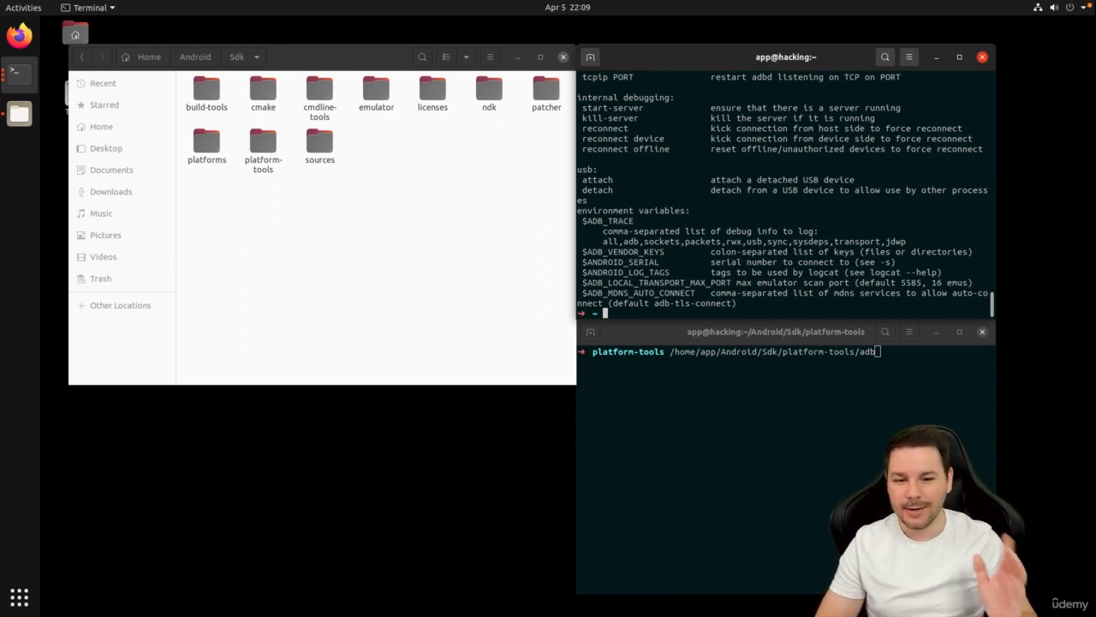
Exit both terminals and close the Files window.
type("exit")
key("Return")
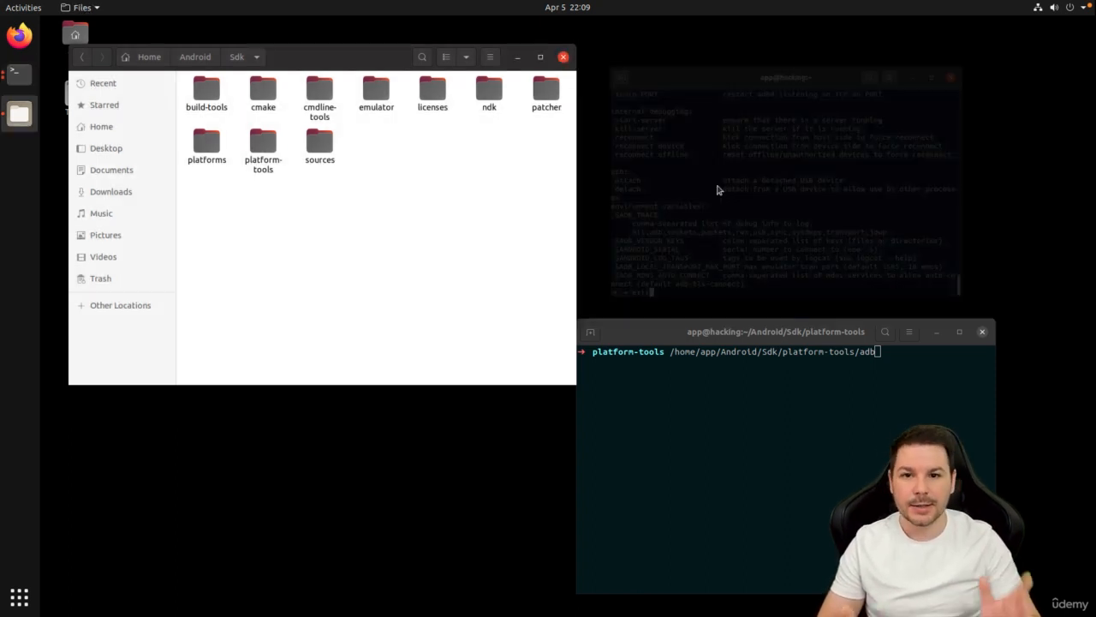
left_click(740, 357)
key("ctrl+c")
type("exit")
key("Return")
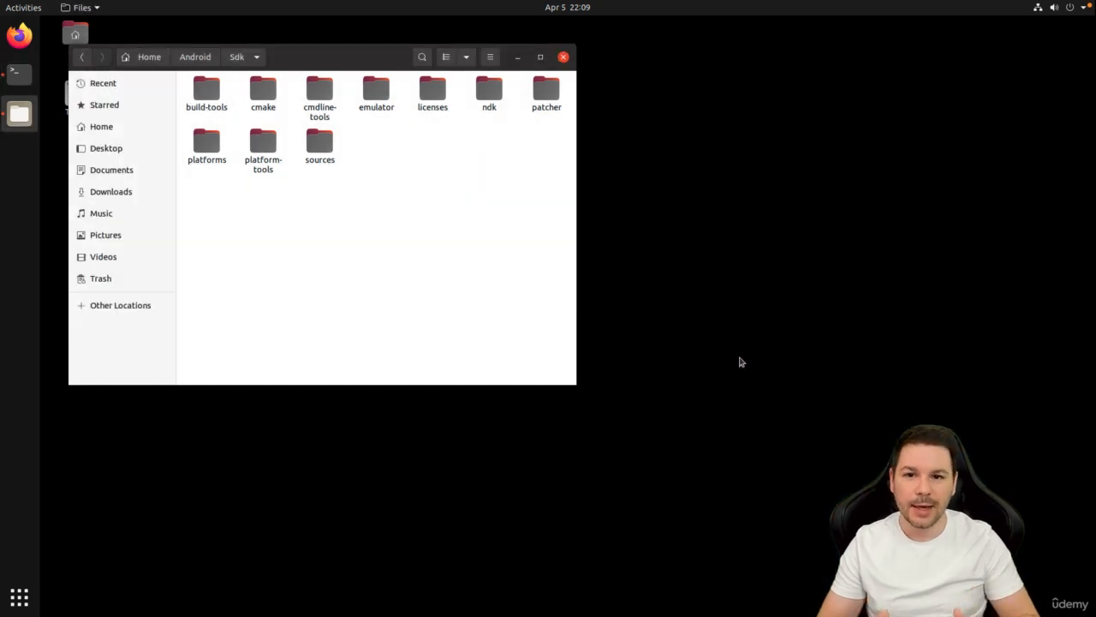
left_click(564, 56)
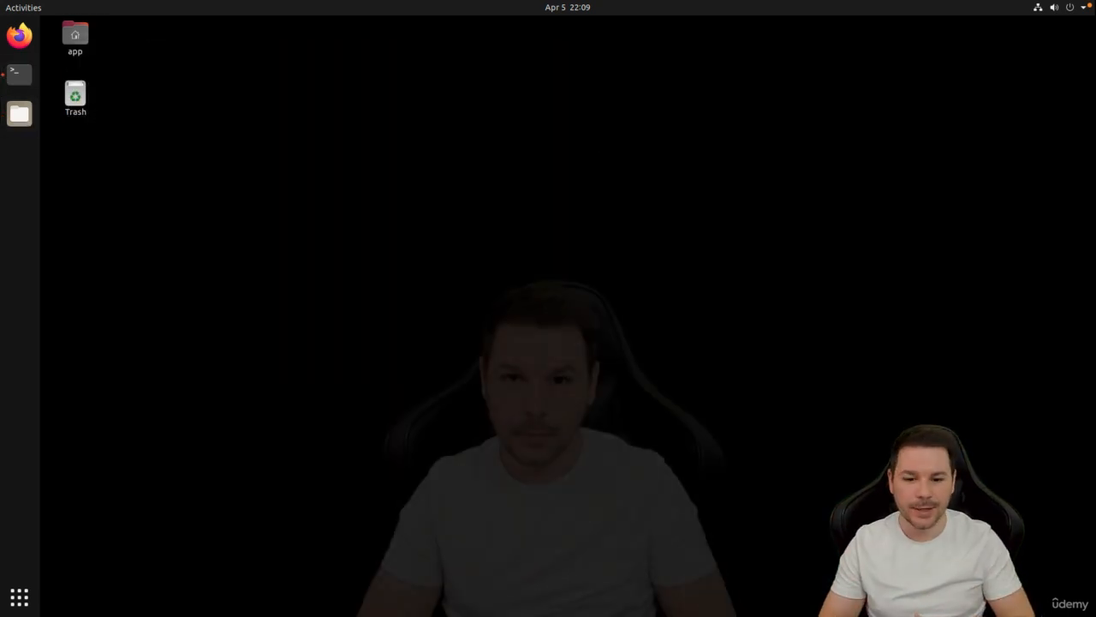